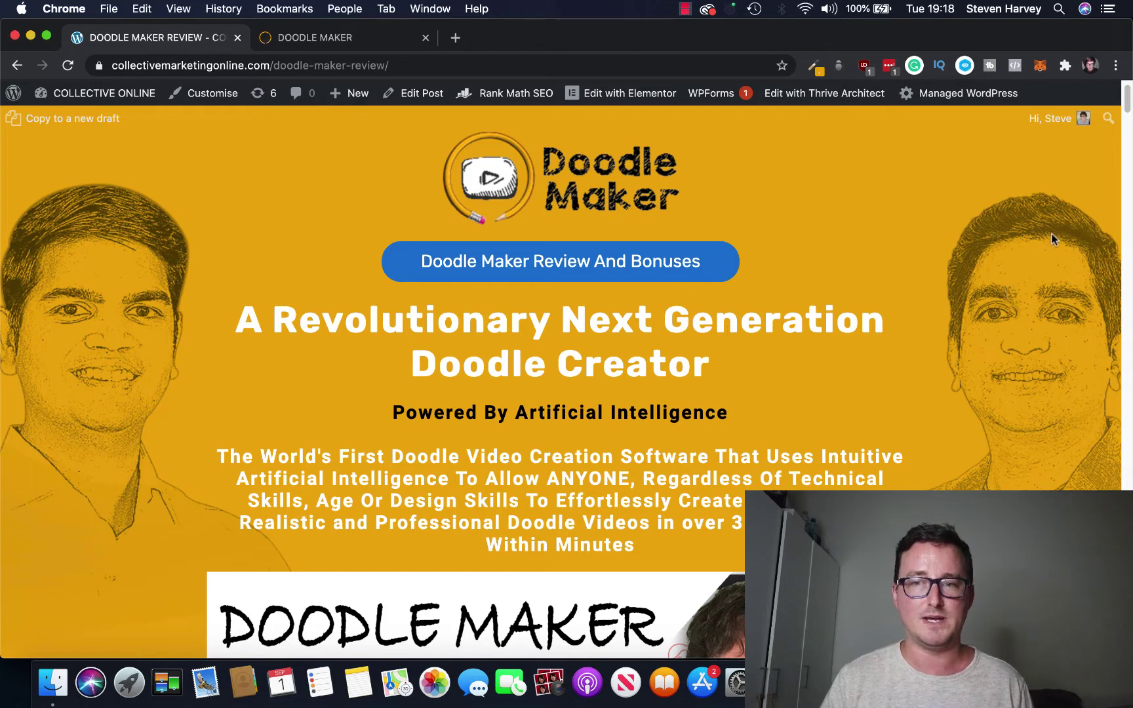
- Switch to DoodleMaker, browse the sidebar, and open Your Projects listing Doodle Maker Review and TEST
scroll(1048, 242, "down", 2)
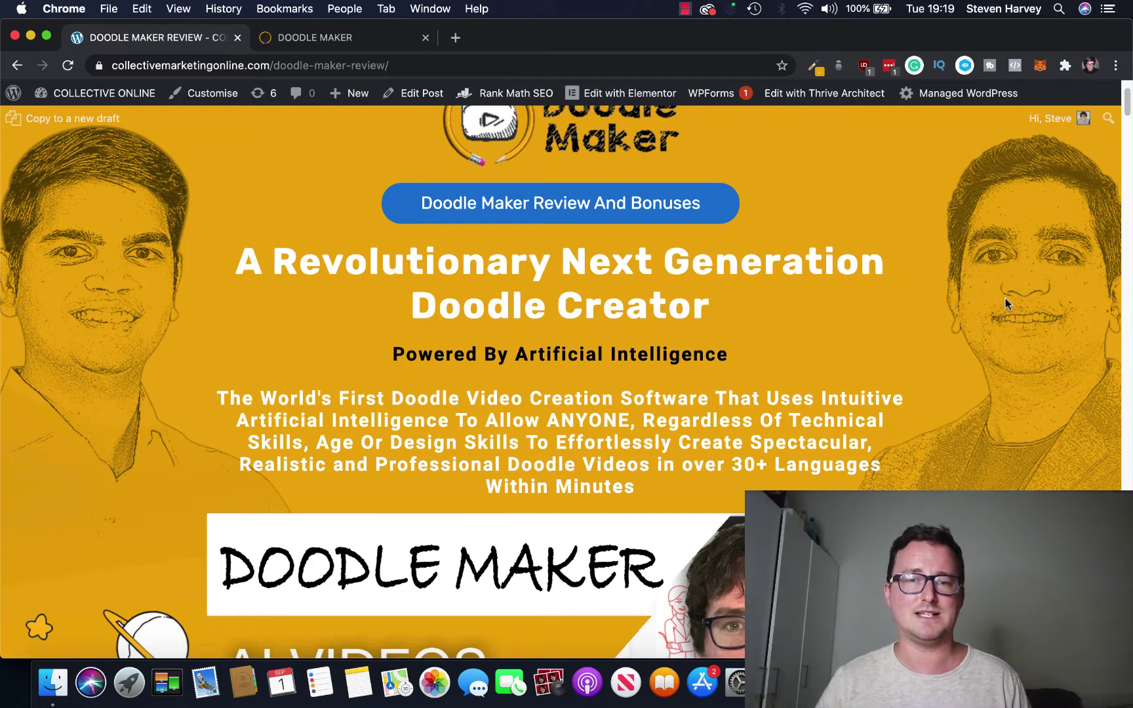
left_click(398, 43)
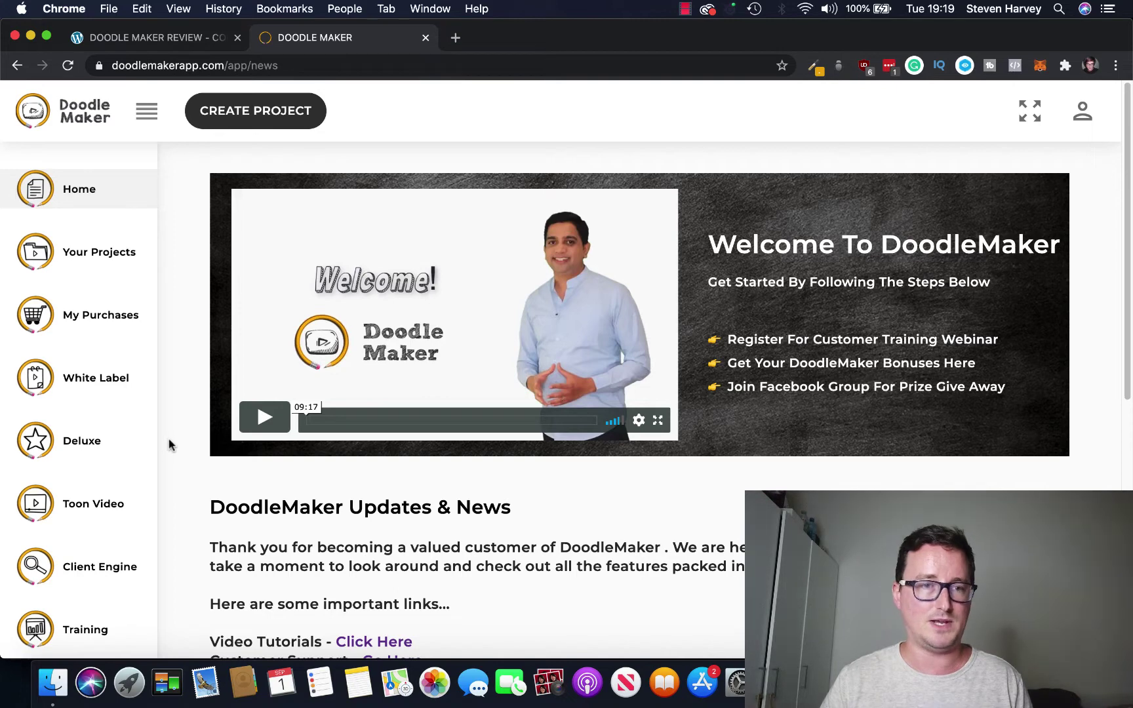
scroll(161, 394, "down", 1)
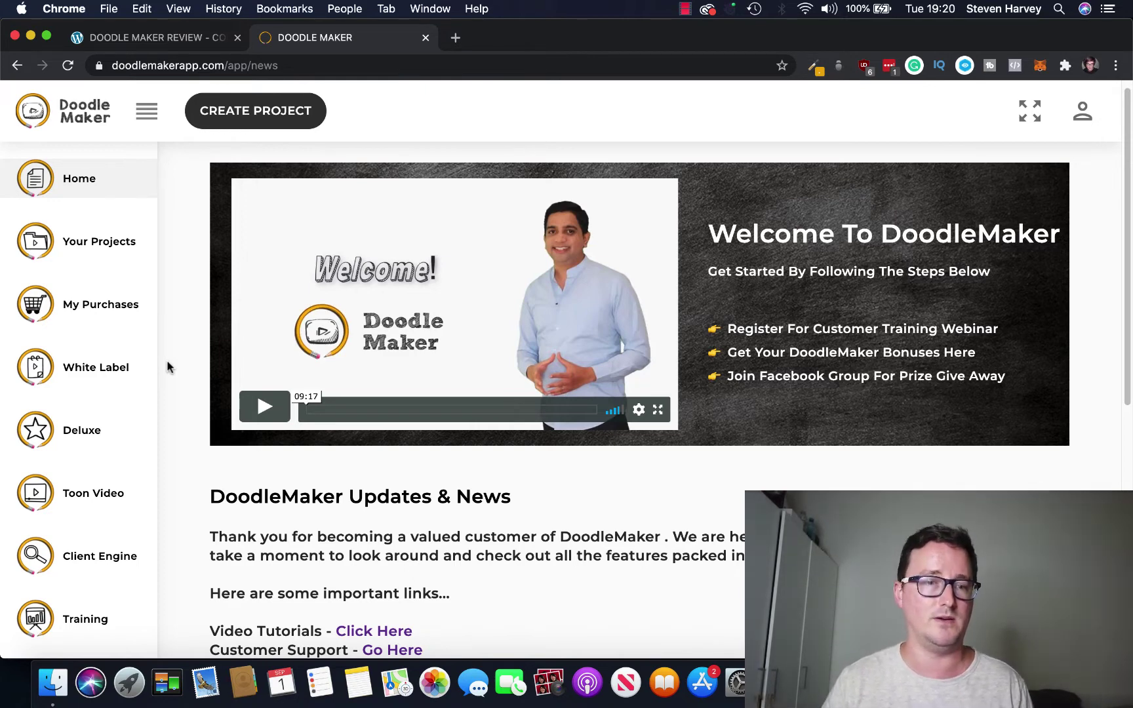
scroll(128, 425, "down", 2)
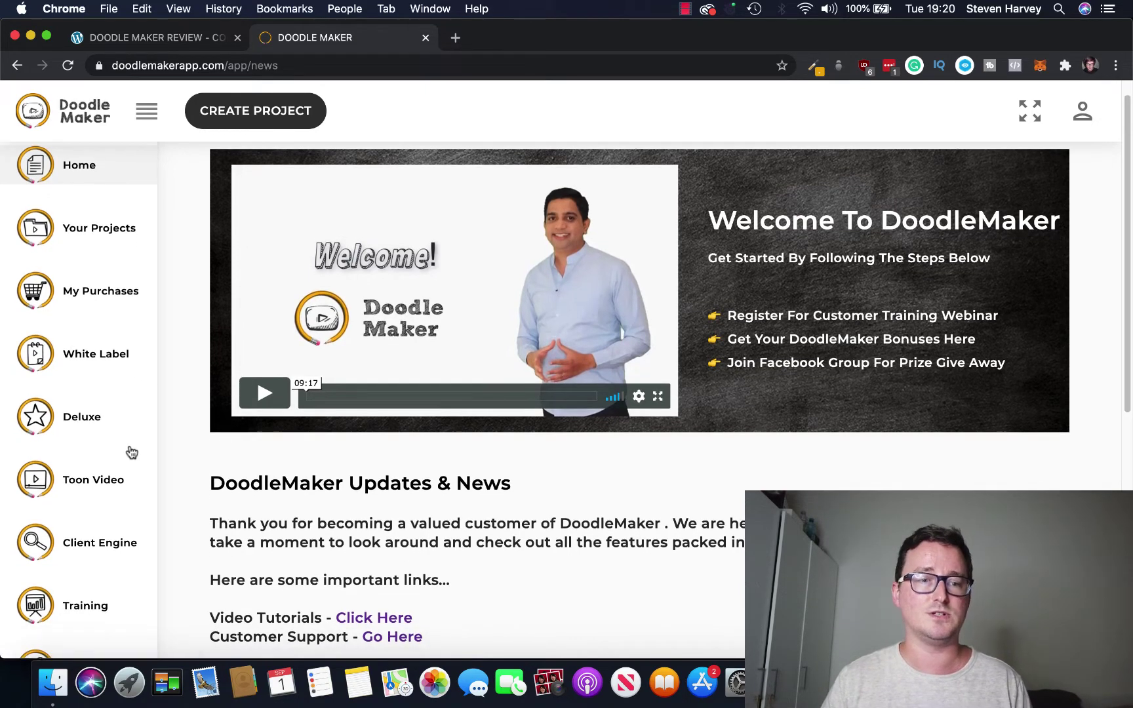
scroll(132, 453, "down", 3)
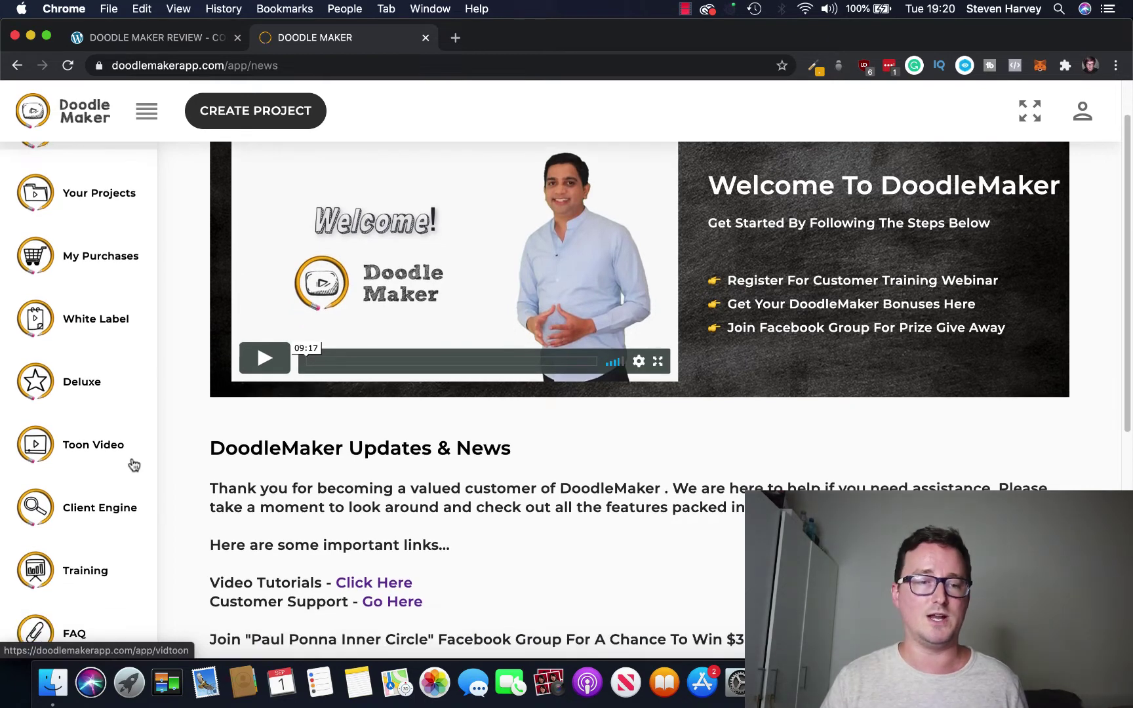
scroll(134, 472, "down", 2)
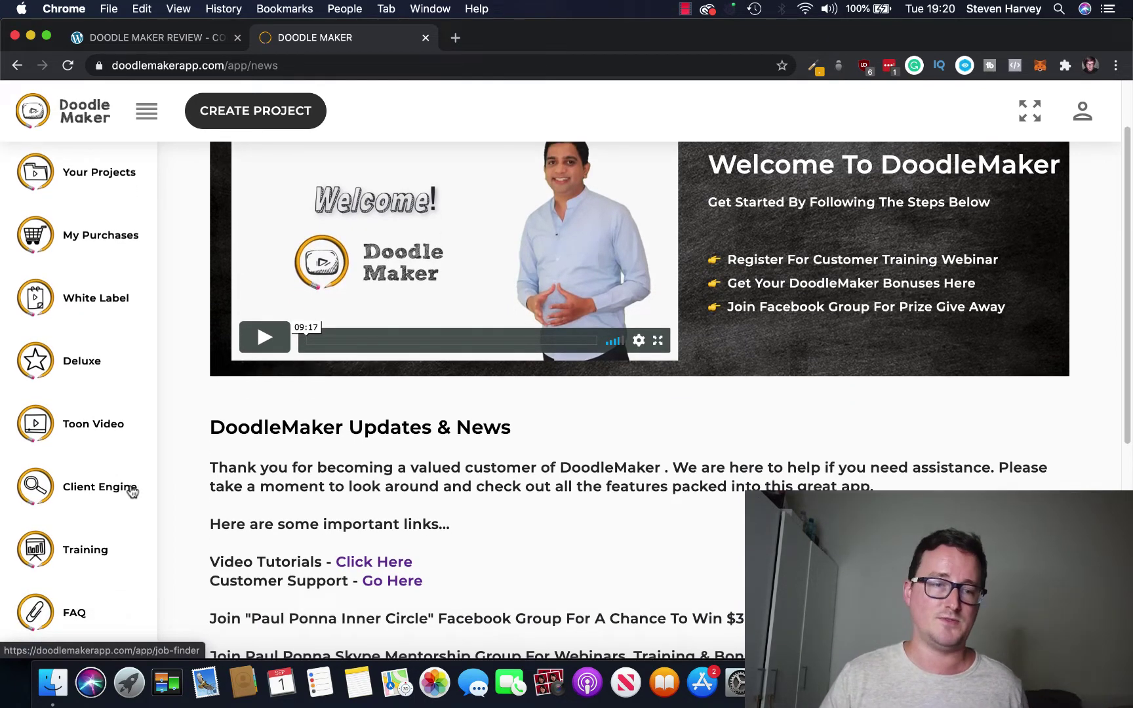
scroll(133, 491, "down", 2)
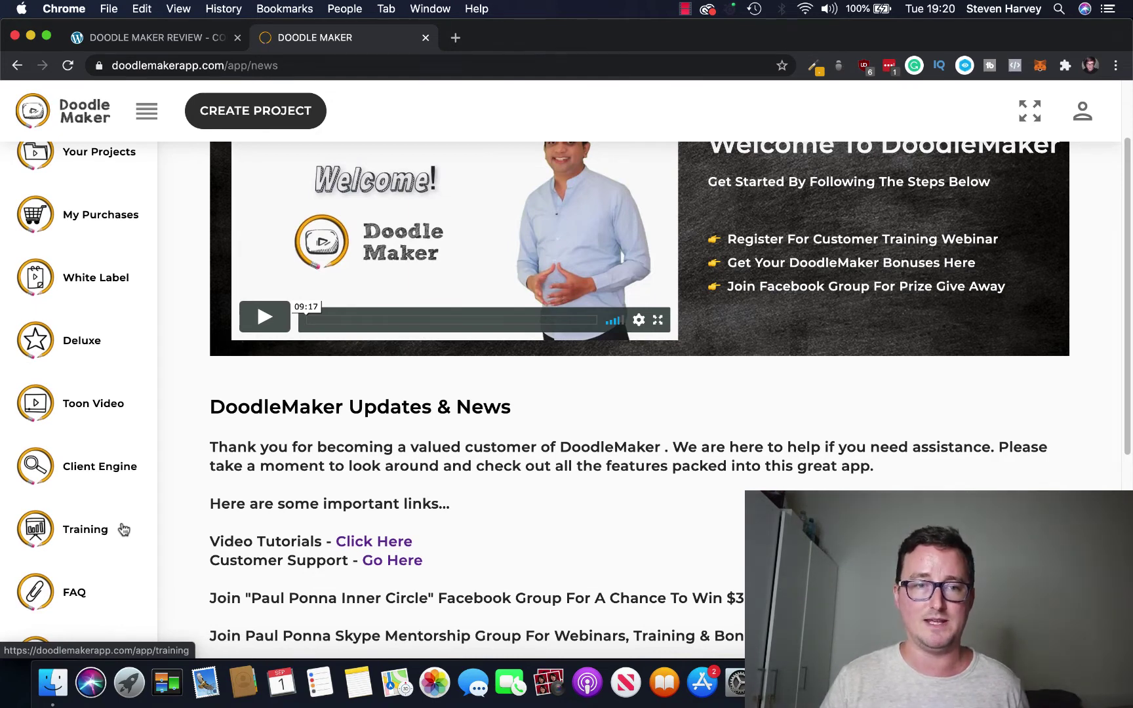
scroll(125, 525, "up", 10)
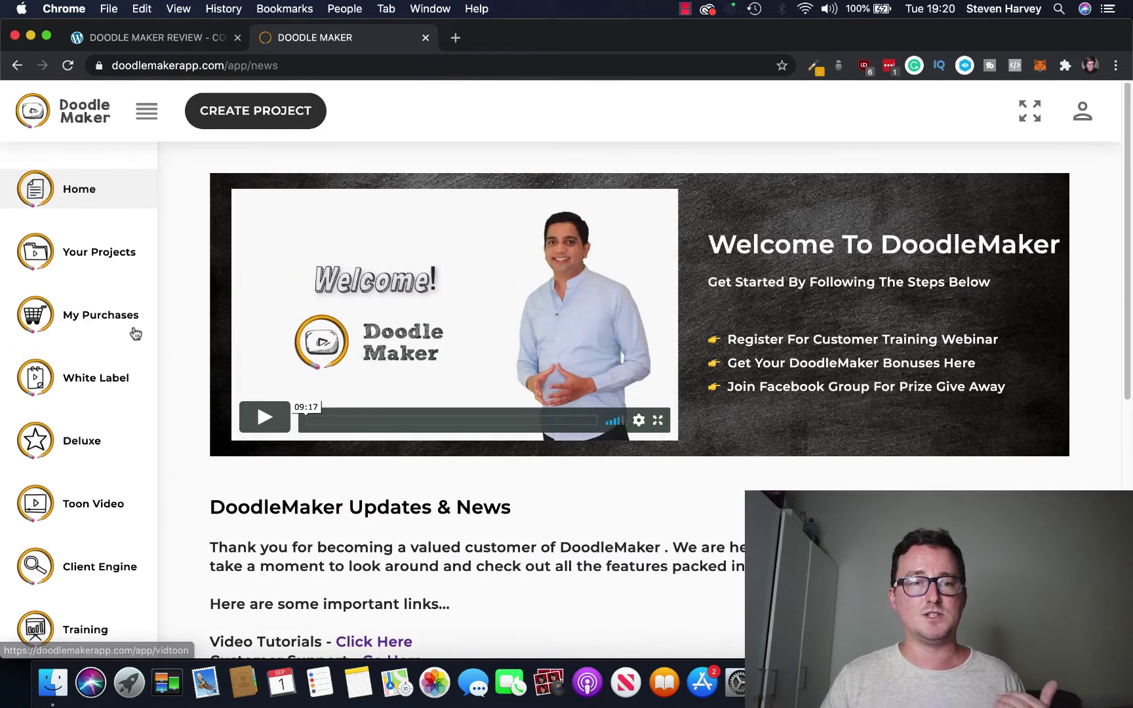
left_click(92, 257)
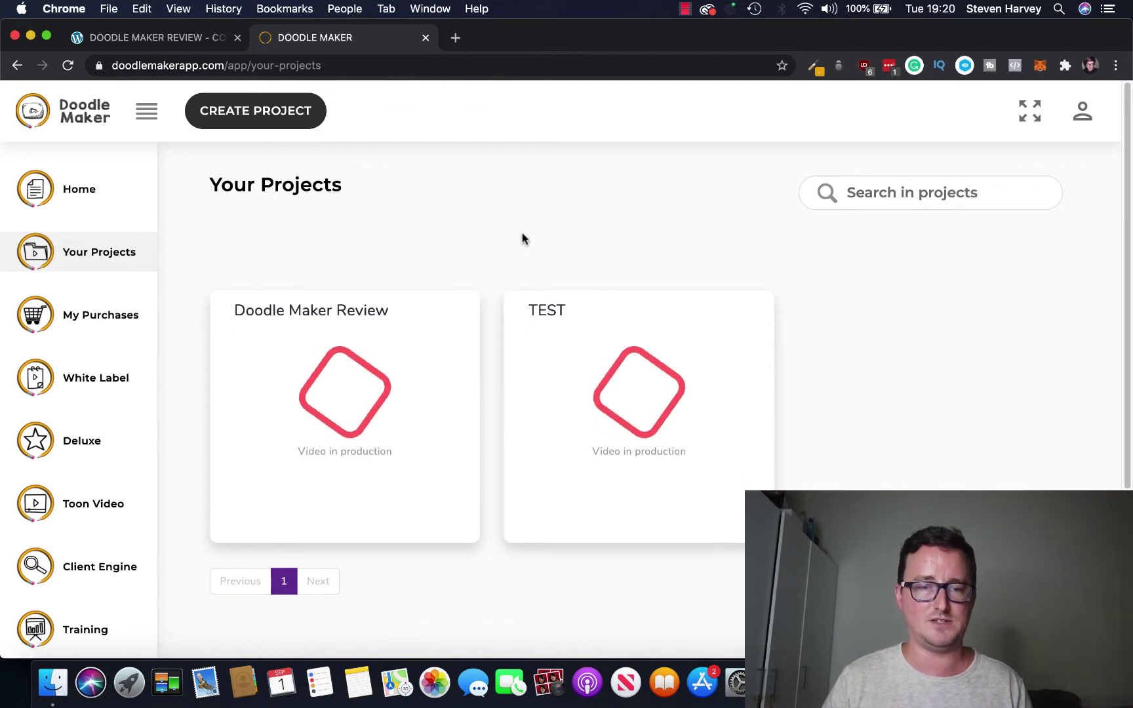
- Start a new project from a ready-made template to show the Whiteboard, Glassboard and Blackboard templates
left_click(305, 119)
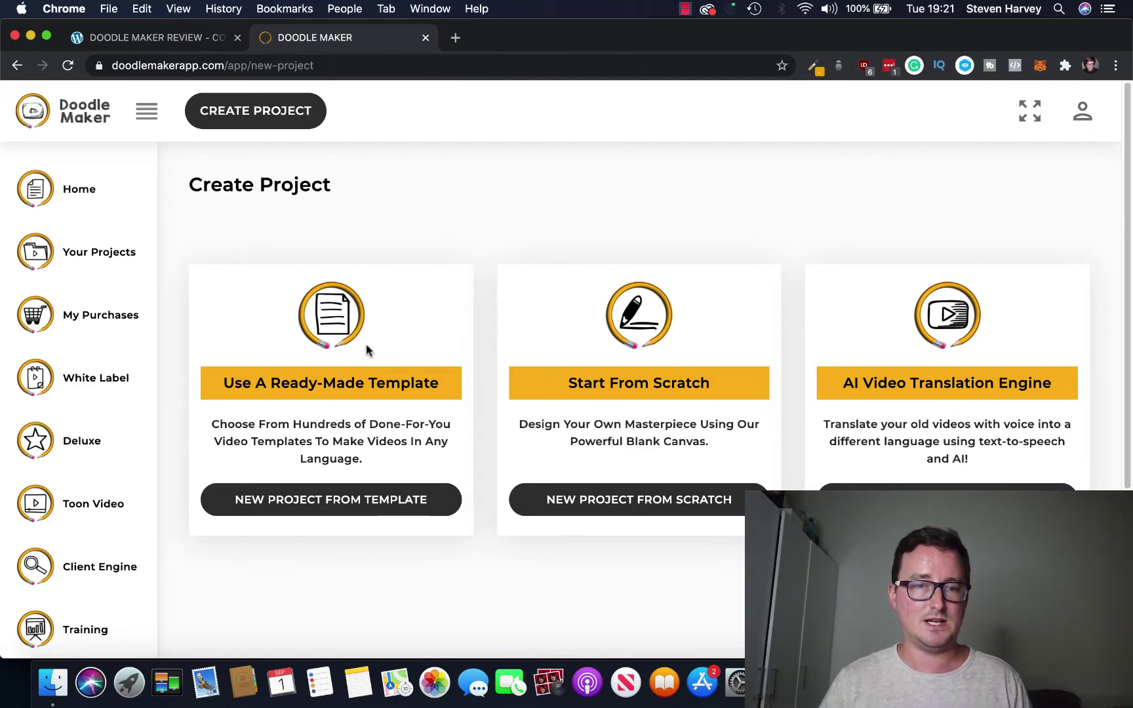
left_click(346, 500)
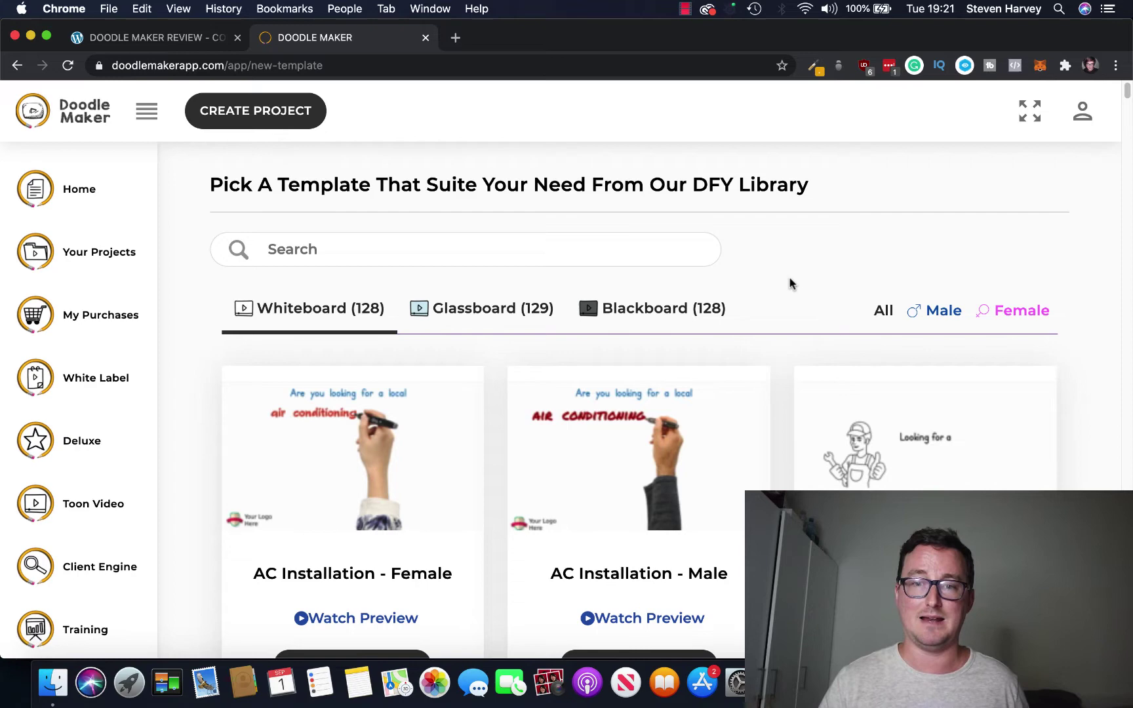
scroll(720, 319, "down", 1)
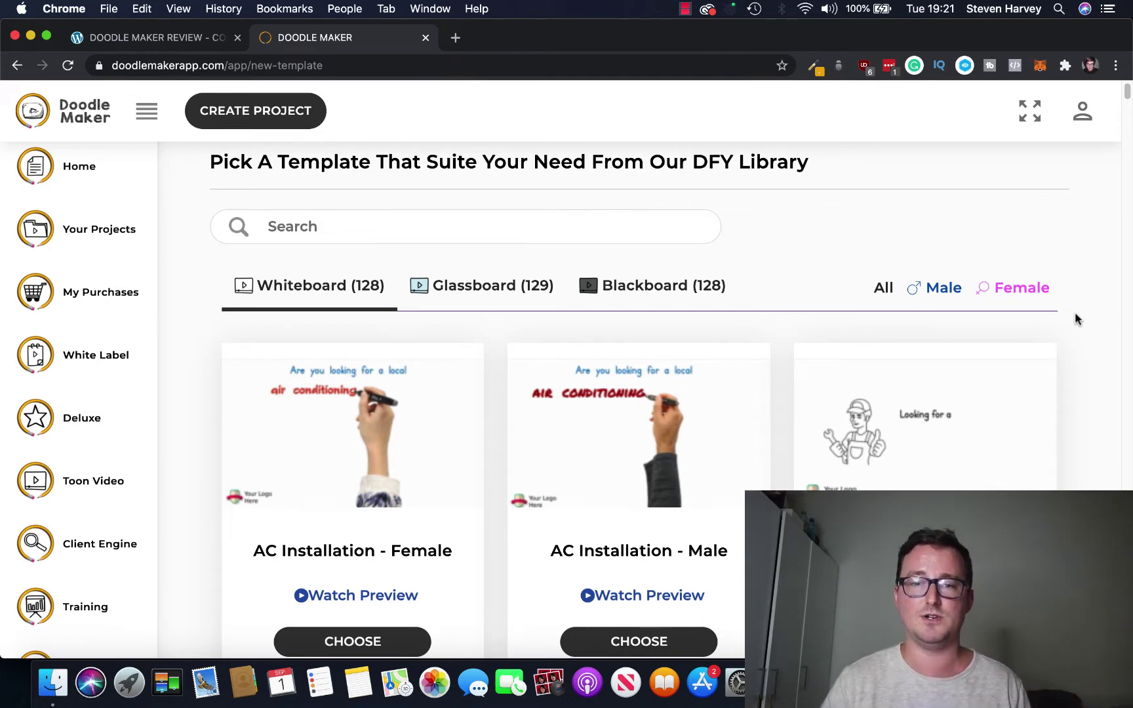
scroll(1075, 314, "down", 3)
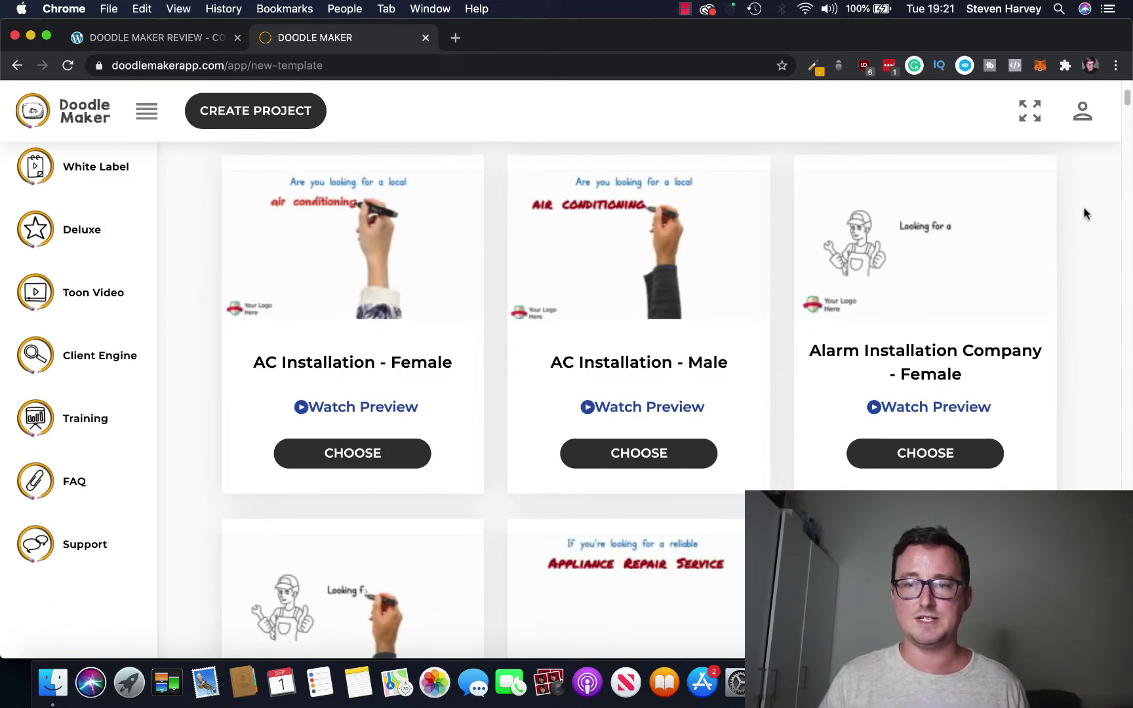
scroll(1095, 287, "down", 2)
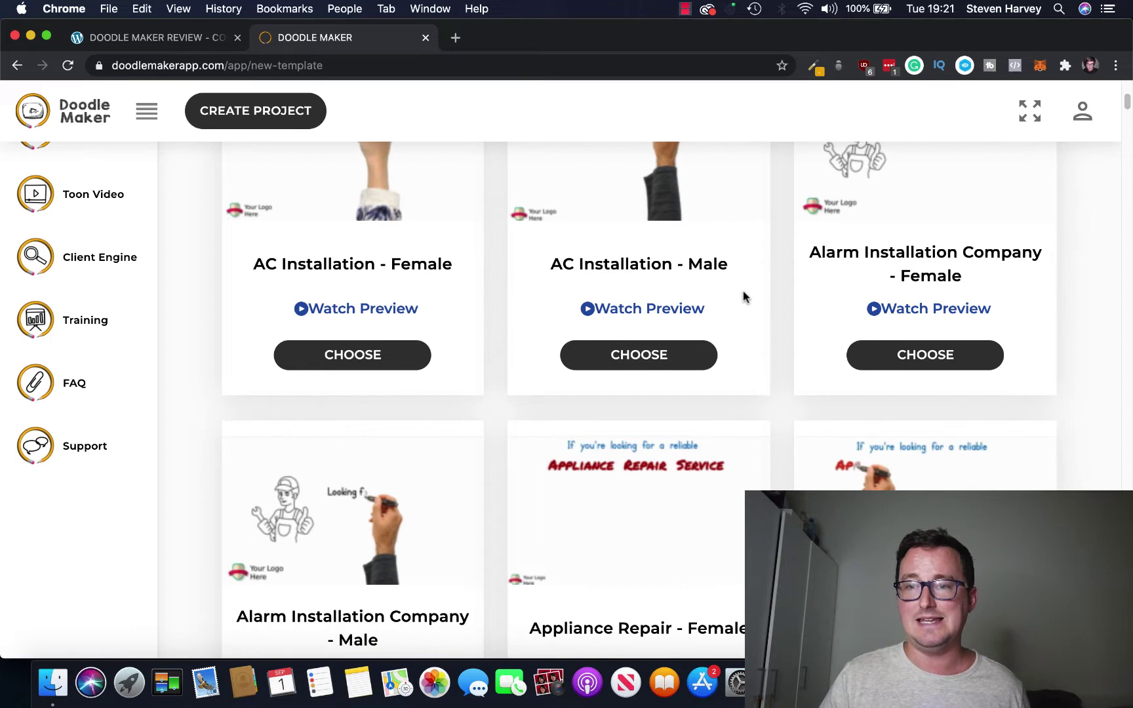
scroll(1034, 350, "down", 10)
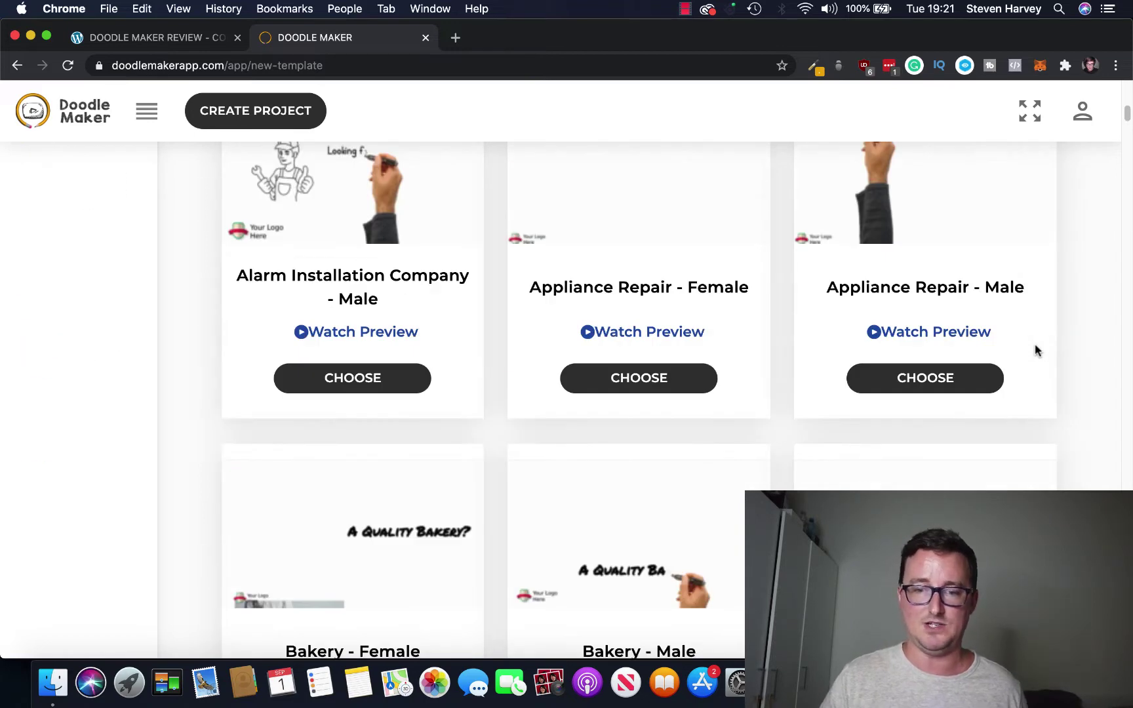
scroll(1034, 350, "down", 8)
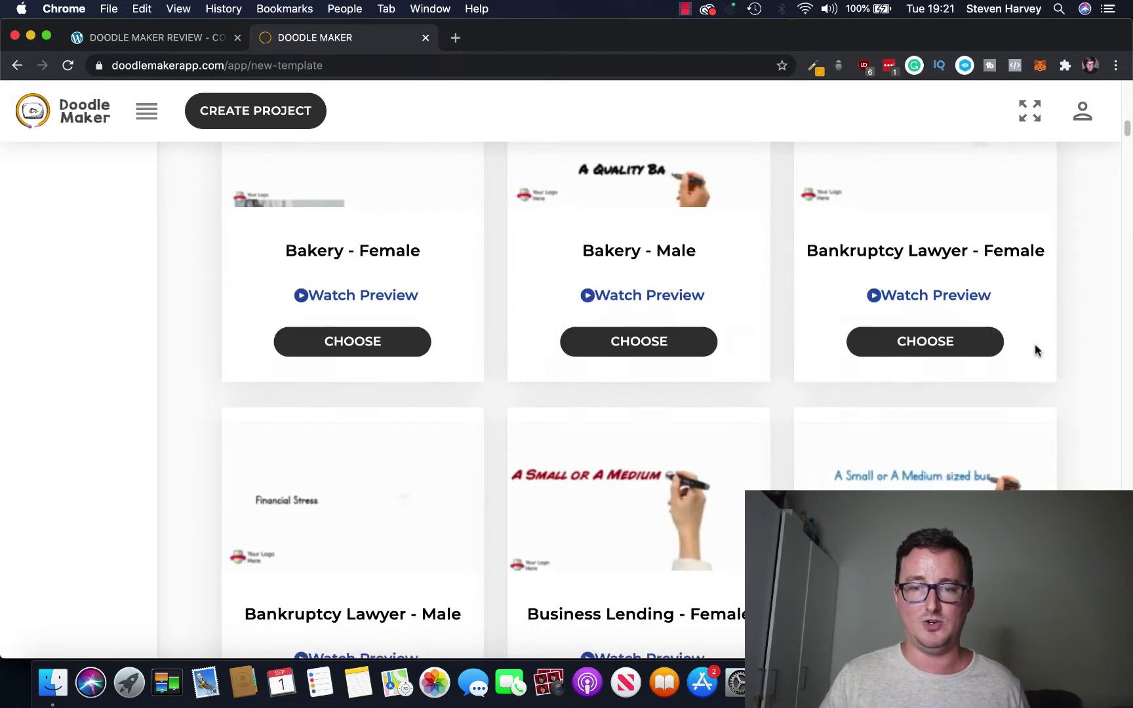
scroll(1061, 337, "down", 9)
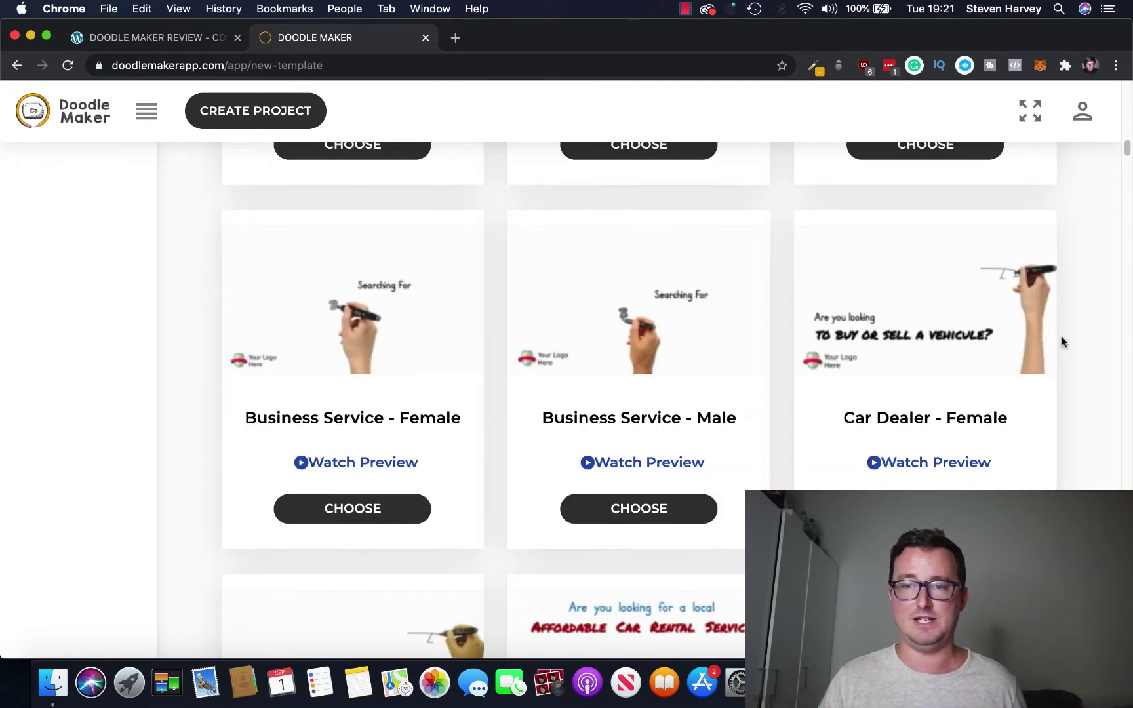
scroll(1062, 336, "down", 10)
scroll(1062, 335, "down", 18)
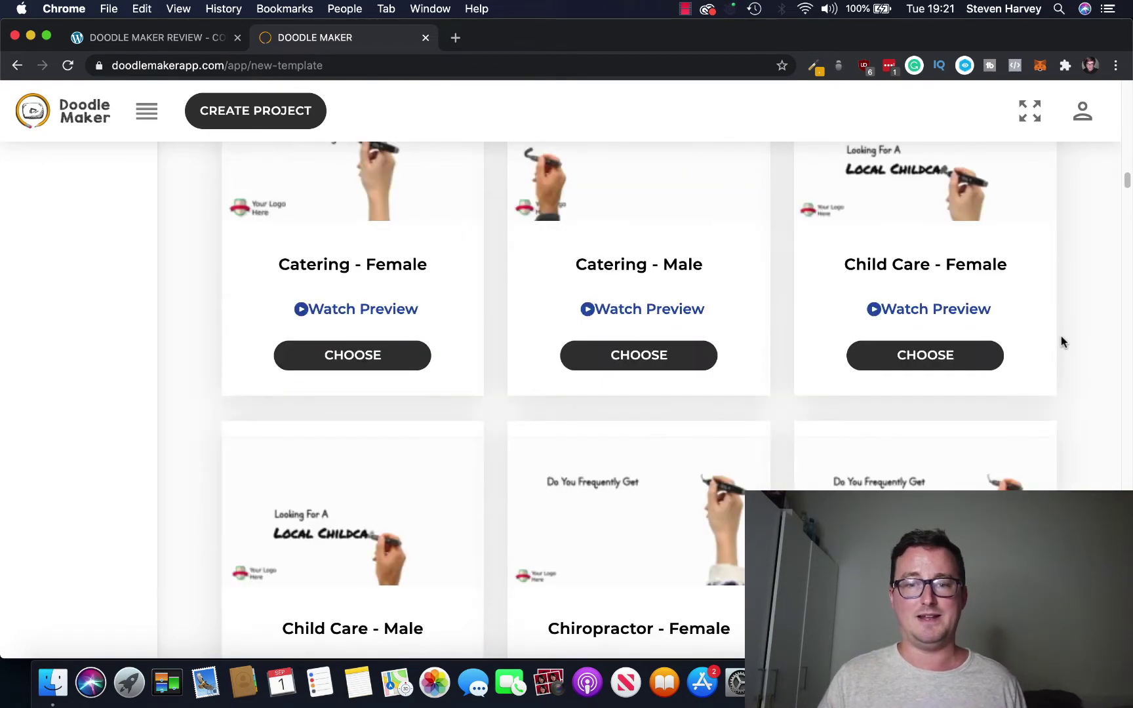
scroll(1062, 337, "down", 20)
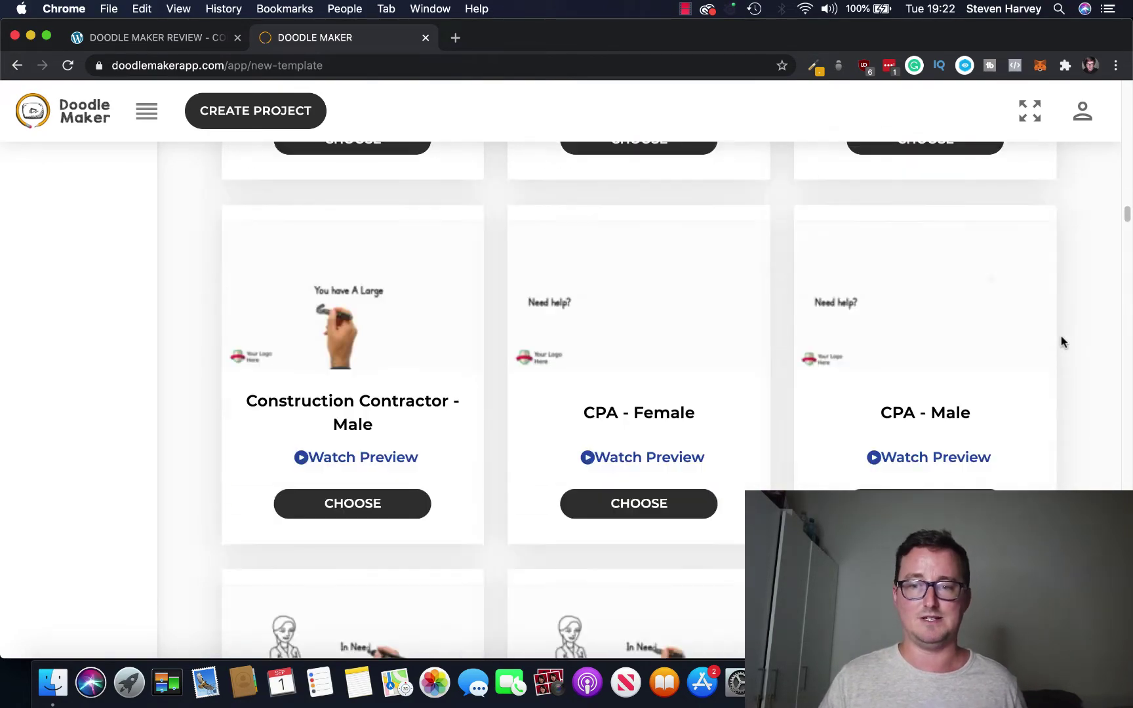
scroll(1061, 335, "down", 13)
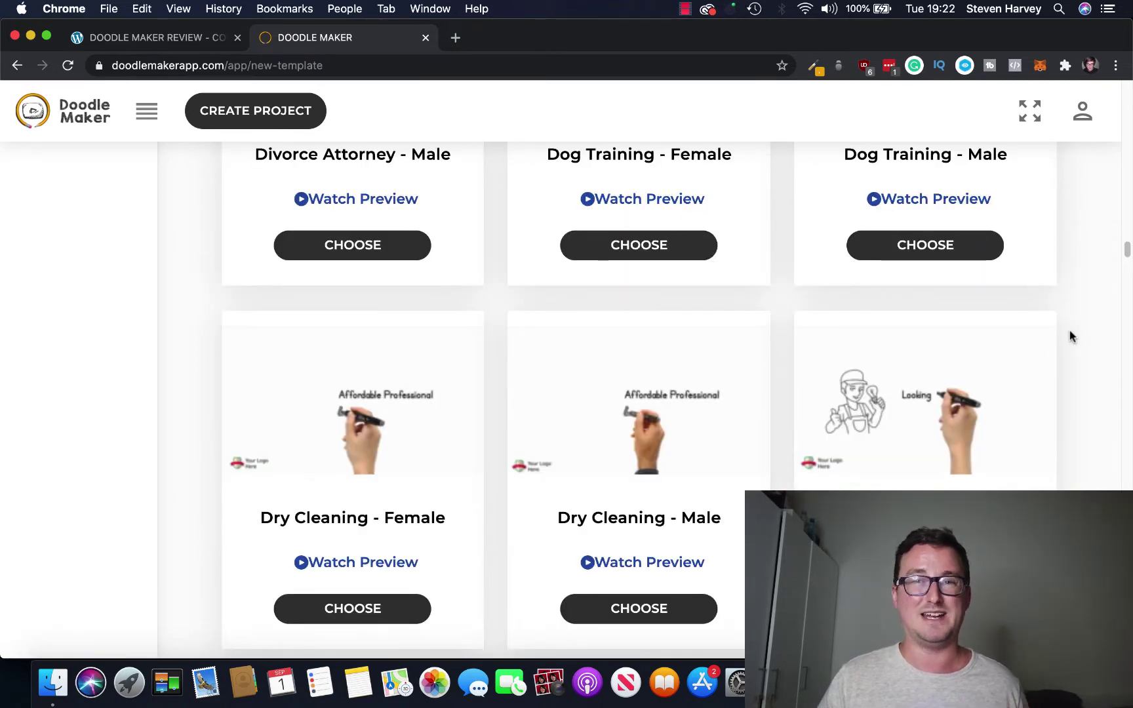
scroll(1085, 332, "down", 10)
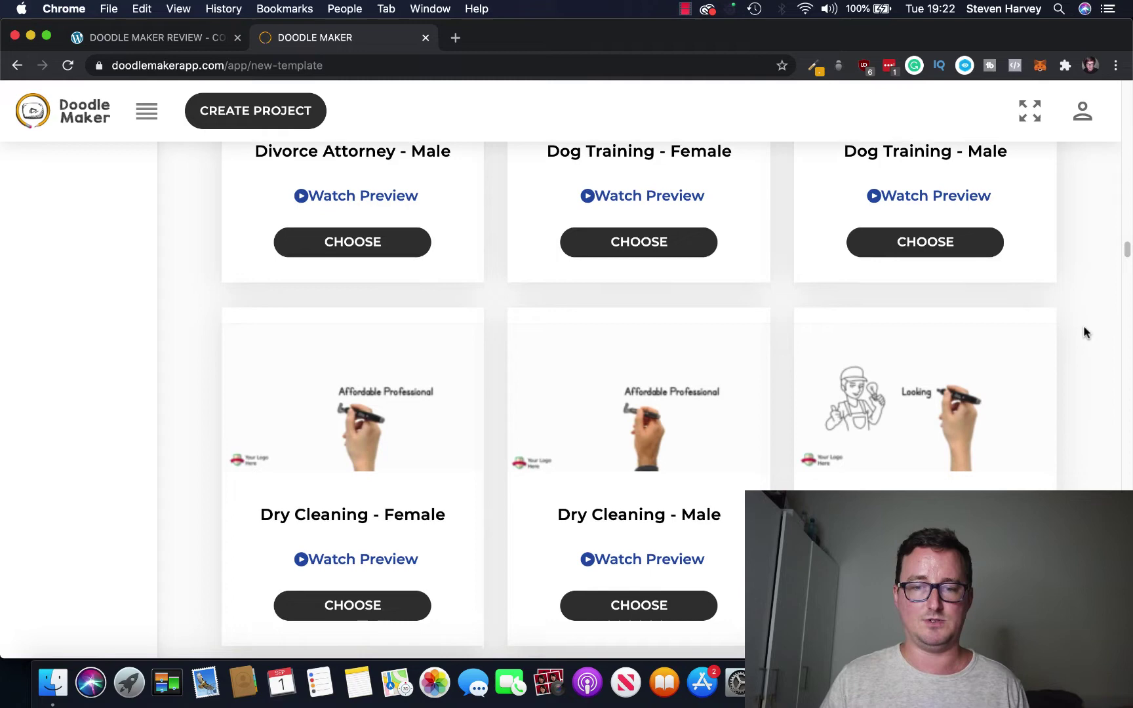
scroll(1085, 333, "down", 19)
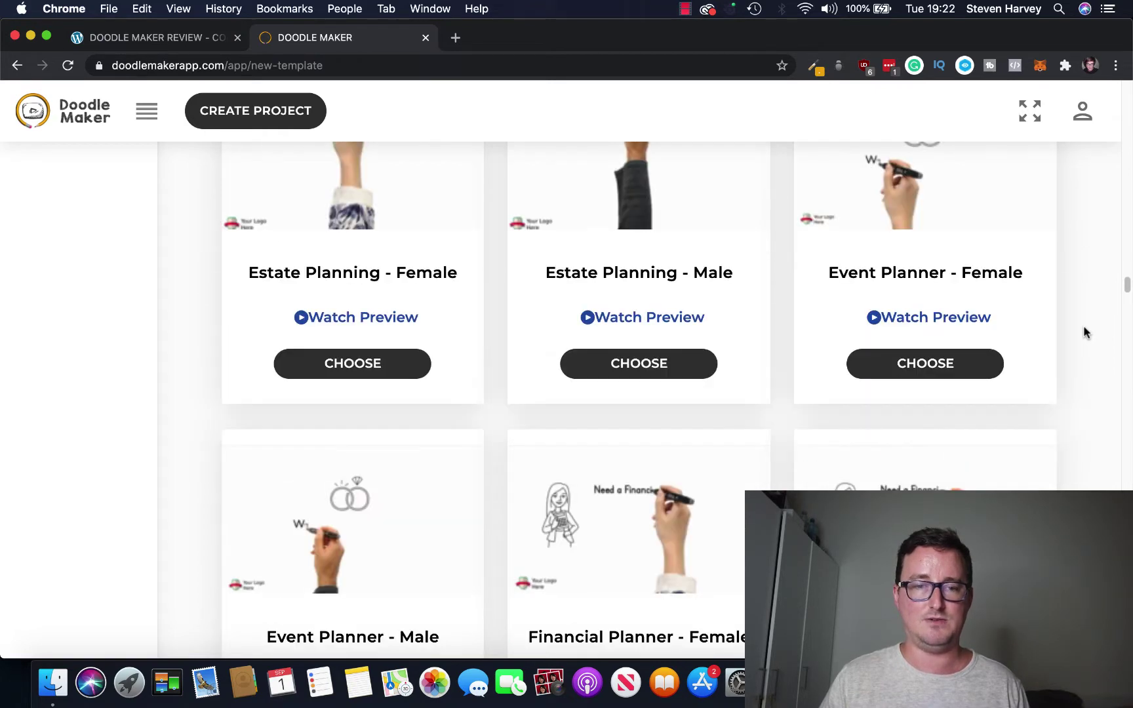
scroll(1085, 333, "down", 17)
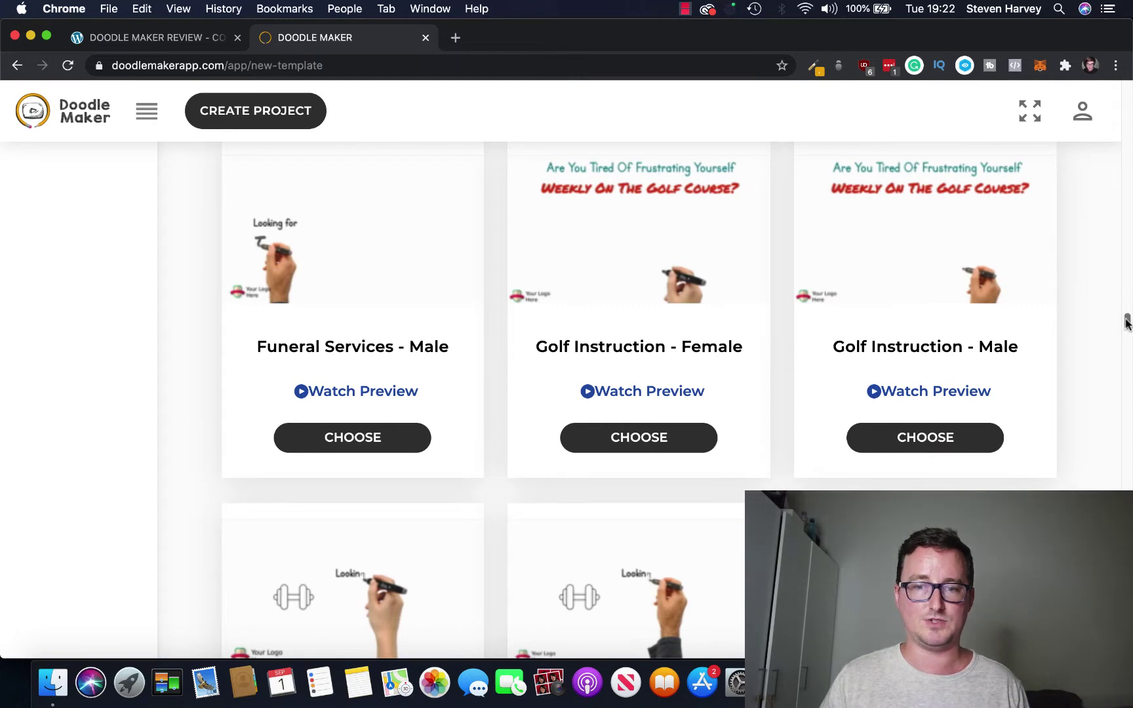
left_click_drag(1126, 322, 1127, 341)
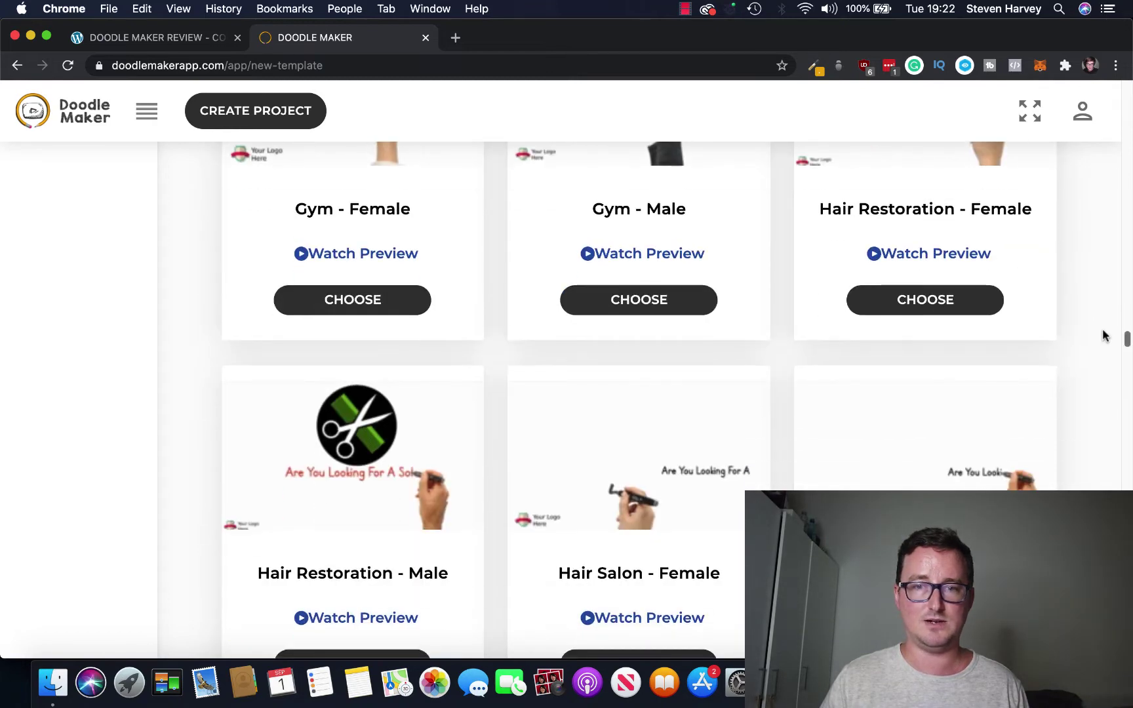
scroll(1052, 283, "up", 5)
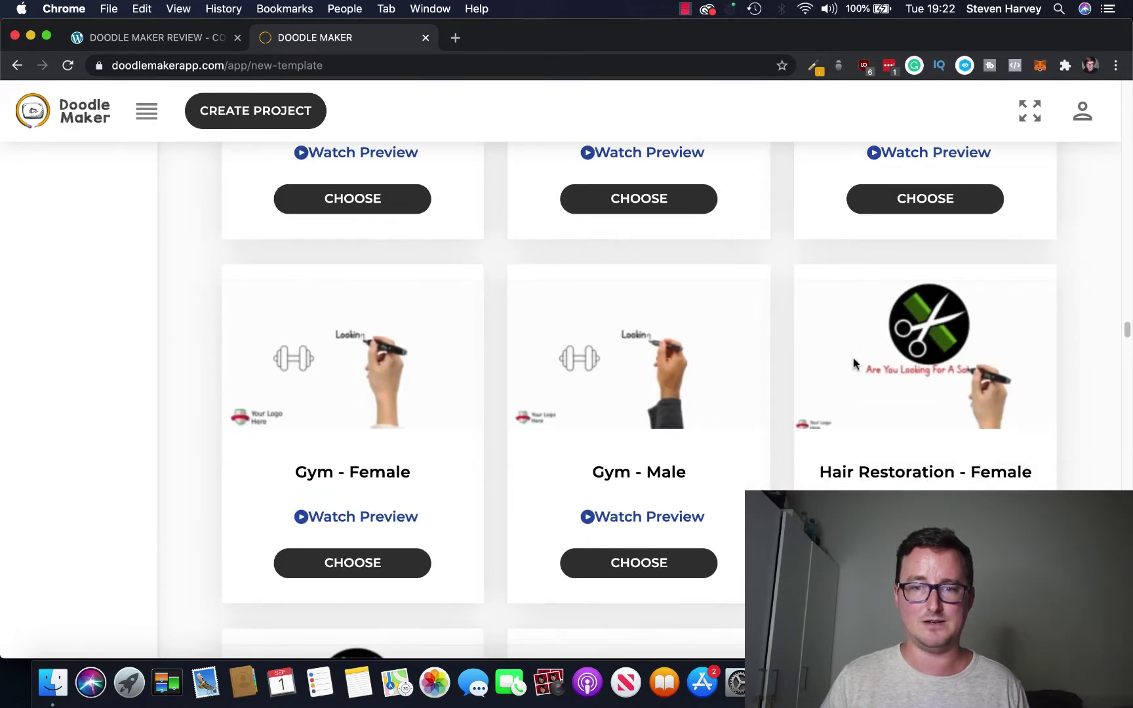
scroll(813, 399, "down", 1)
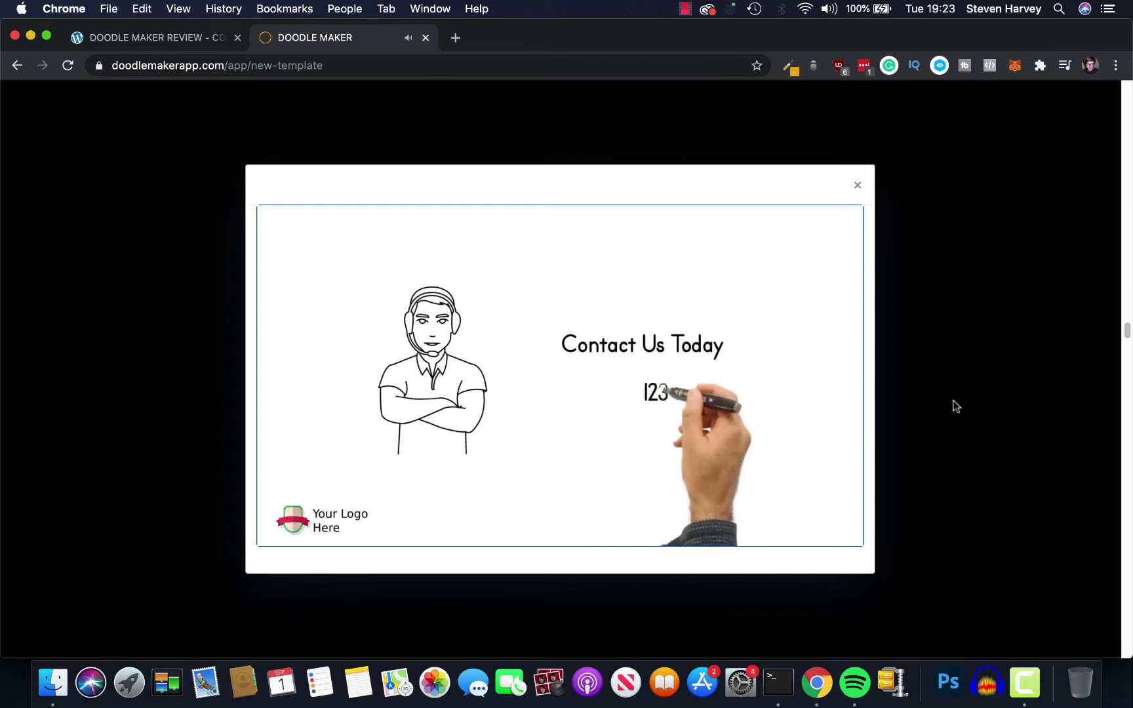
mouse_move(531, 449)
left_click(336, 493)
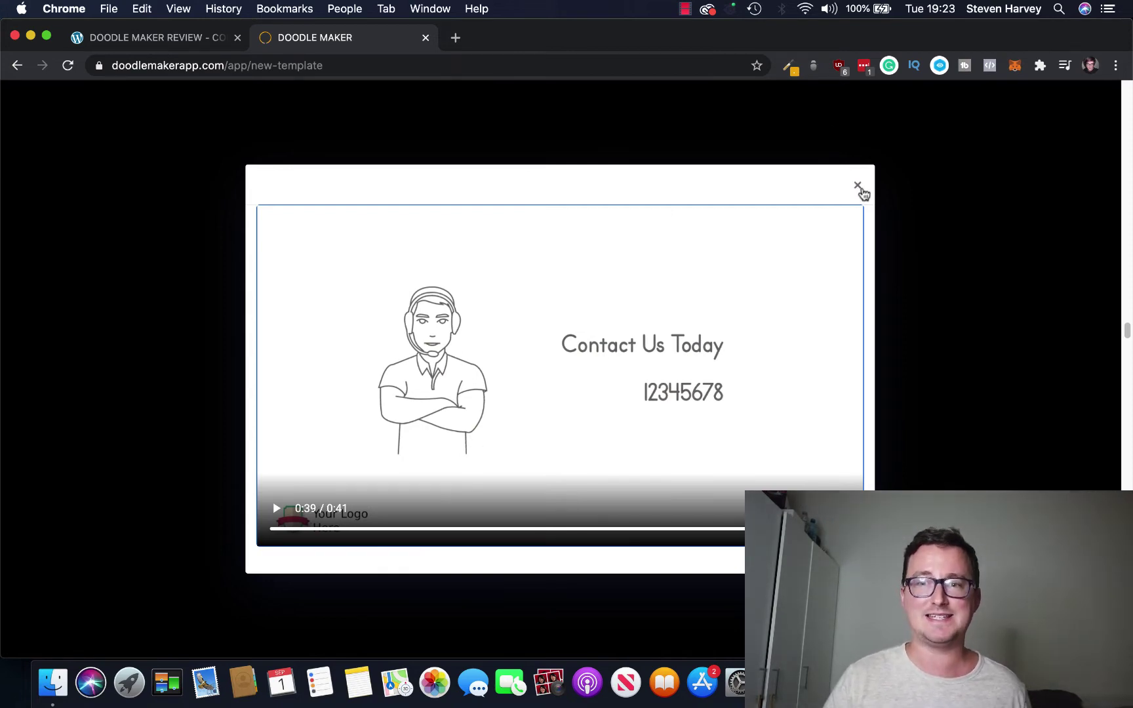
left_click(857, 185)
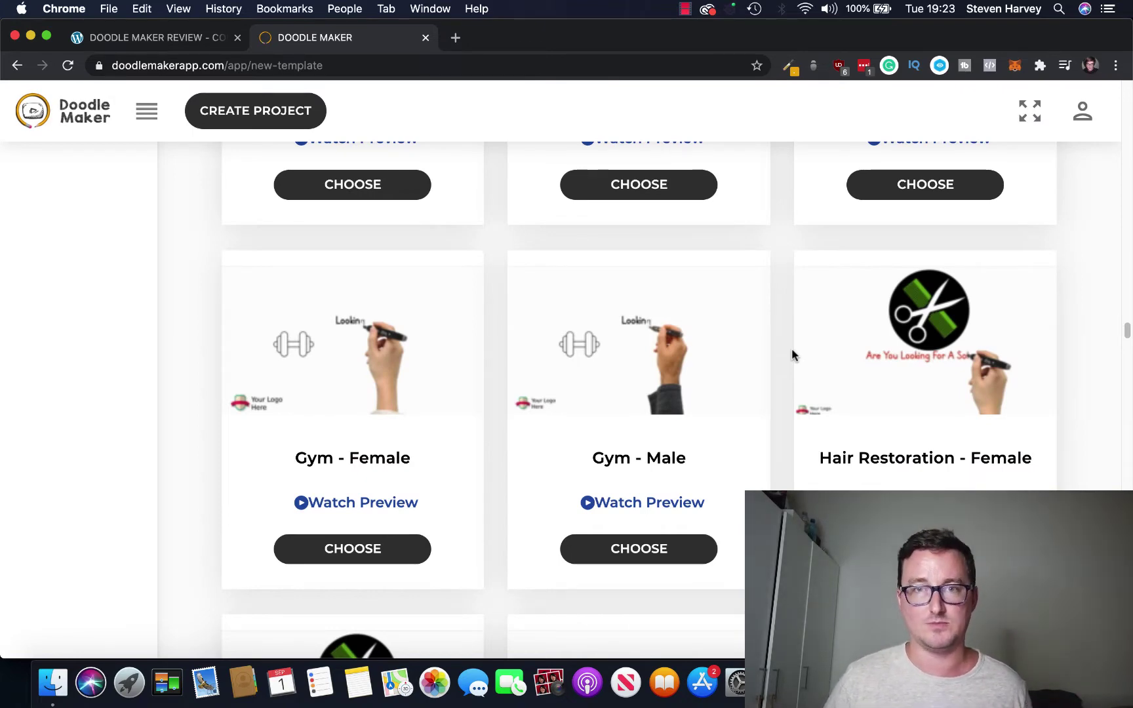
- Browse the template gallery, then go back to the Create Project options page
scroll(791, 354, "down", 5)
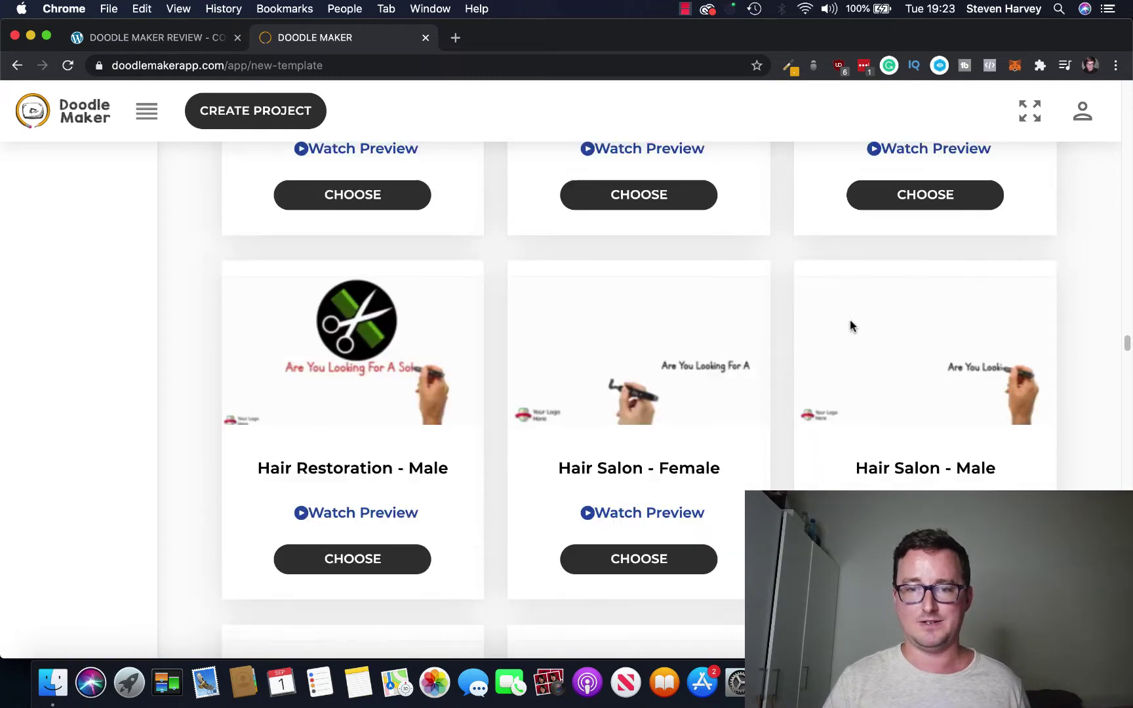
scroll(1083, 375, "down", 8)
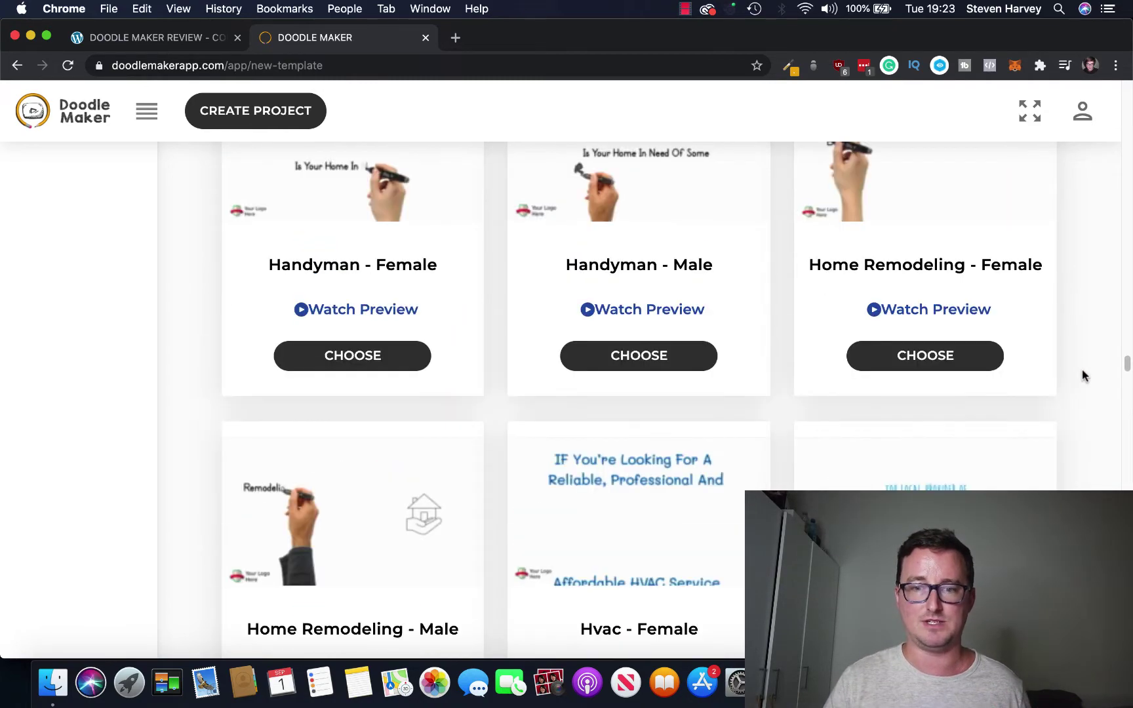
scroll(1082, 374, "up", 10)
scroll(1082, 370, "up", 20)
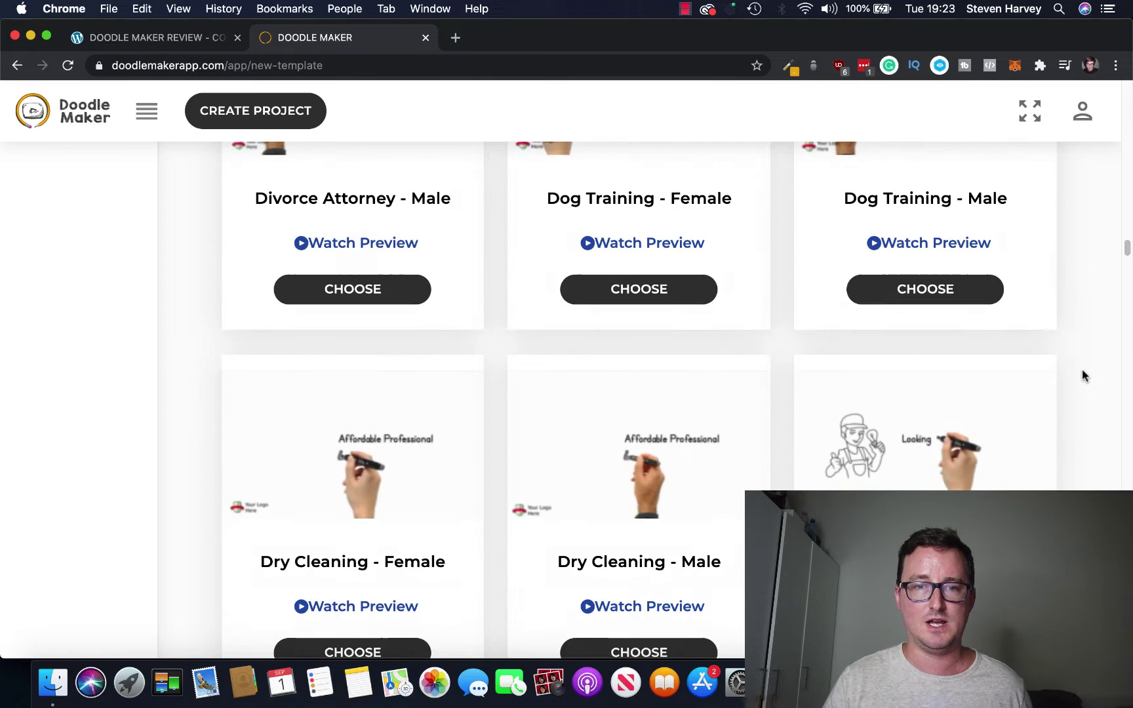
scroll(953, 285, "up", 5)
left_click(269, 124)
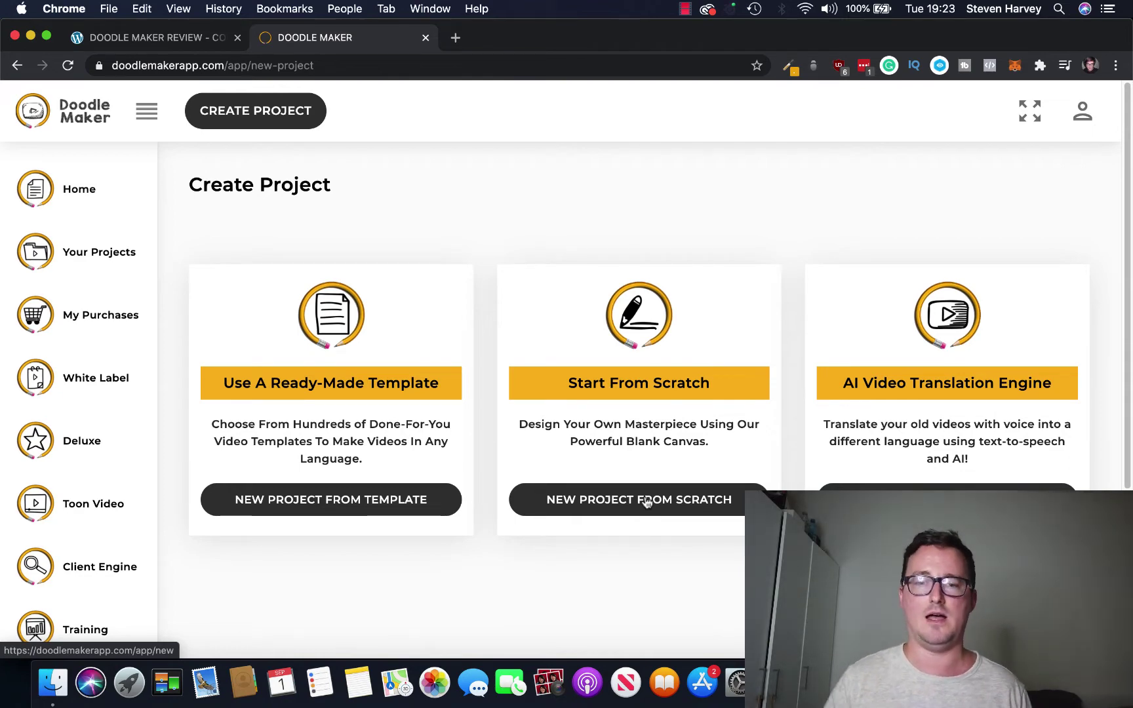
- Start a blank project from scratch titled 'Test Project'
left_click(647, 502)
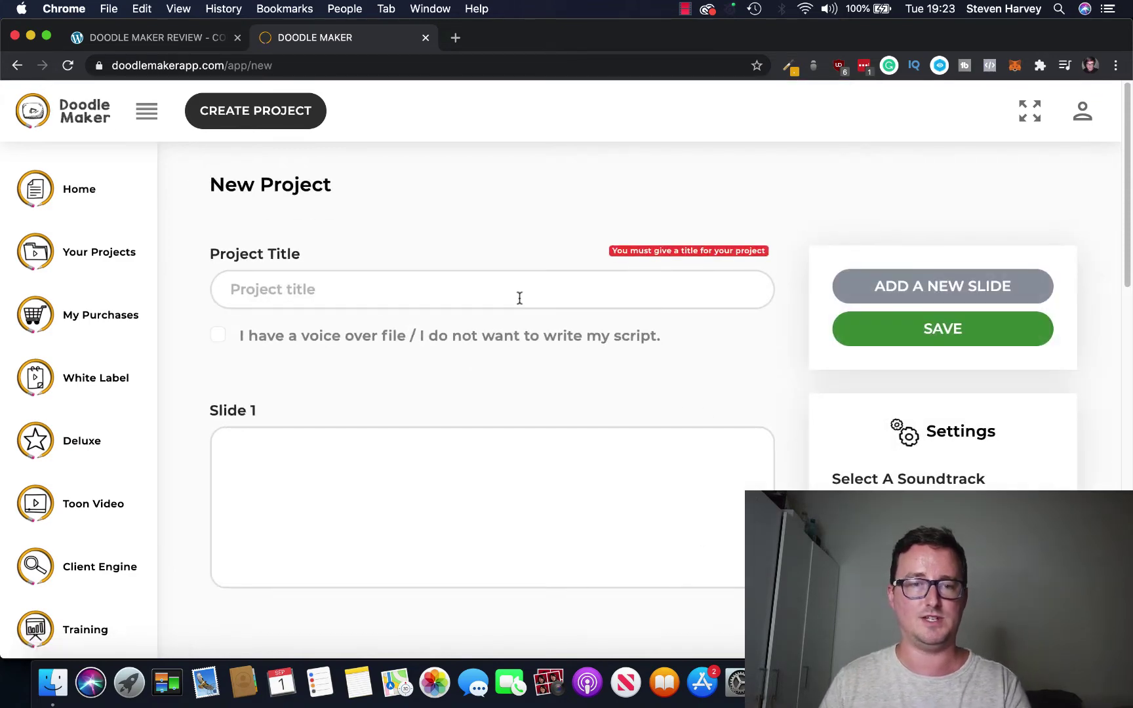
left_click(447, 289)
type("Tes")
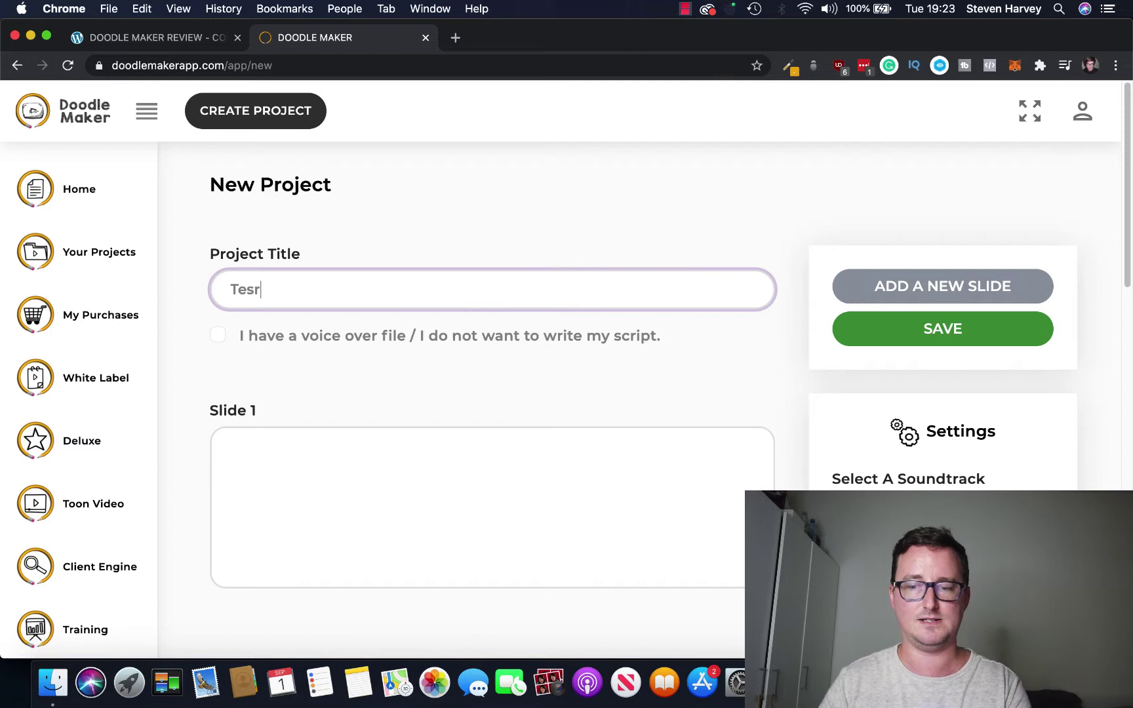
type("t Project")
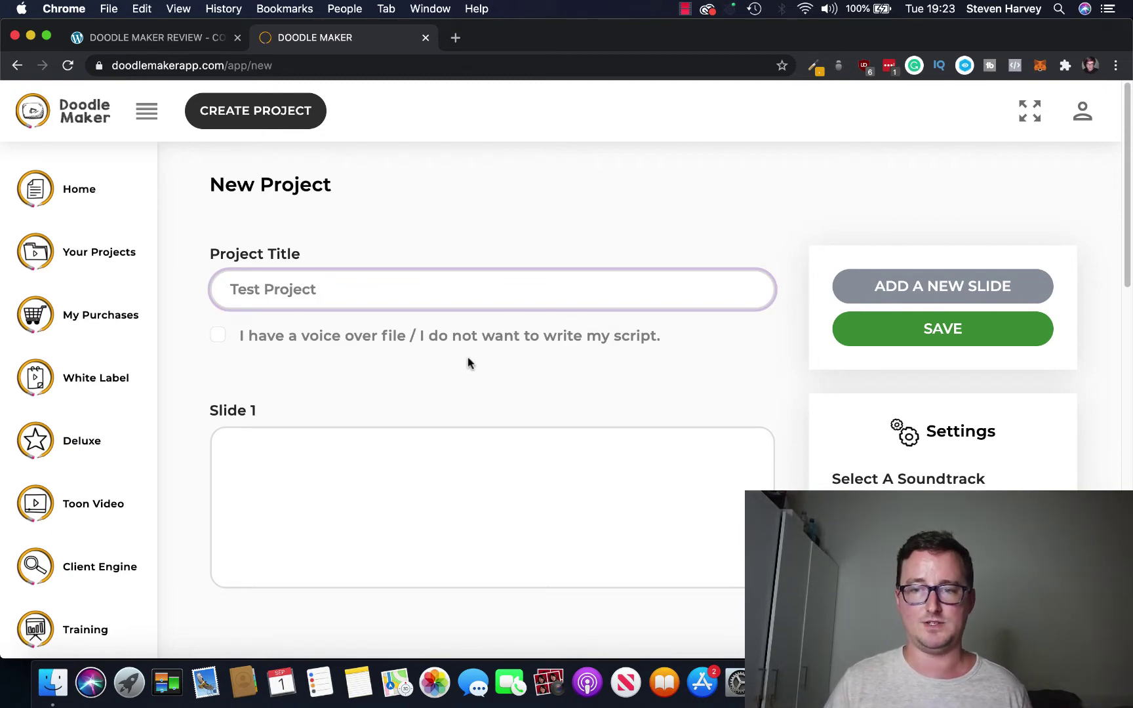
- Look over the project settings and the soundtrack list without choosing a soundtrack
scroll(717, 410, "down", 3)
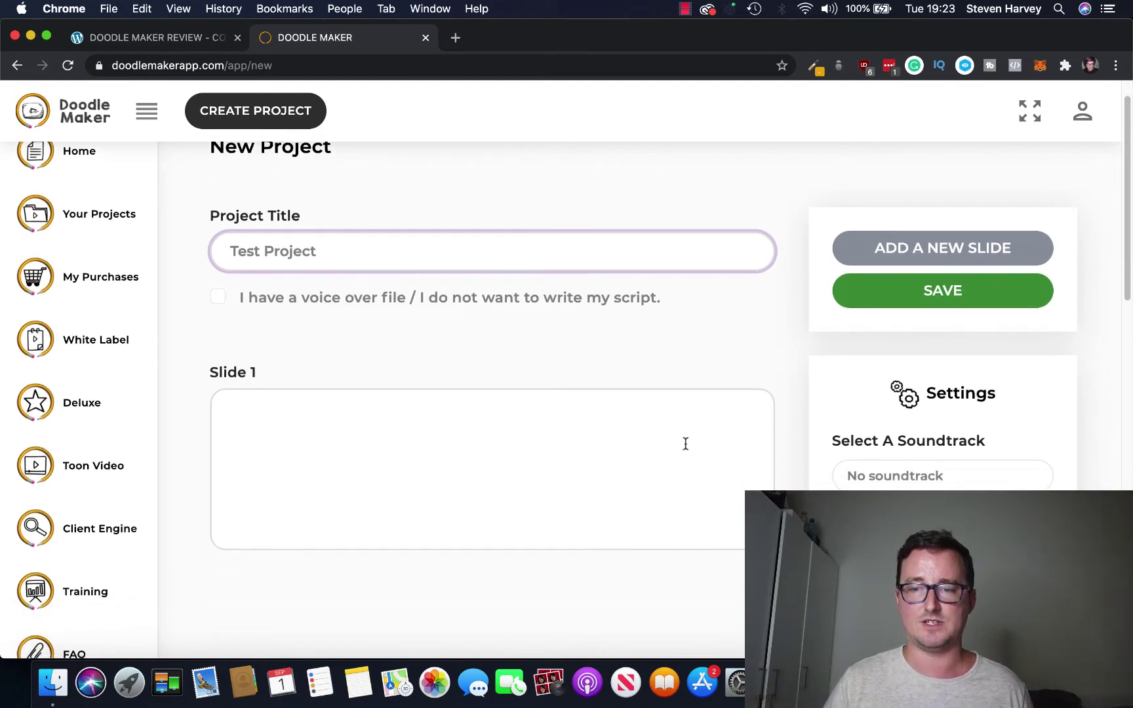
scroll(944, 397, "down", 3)
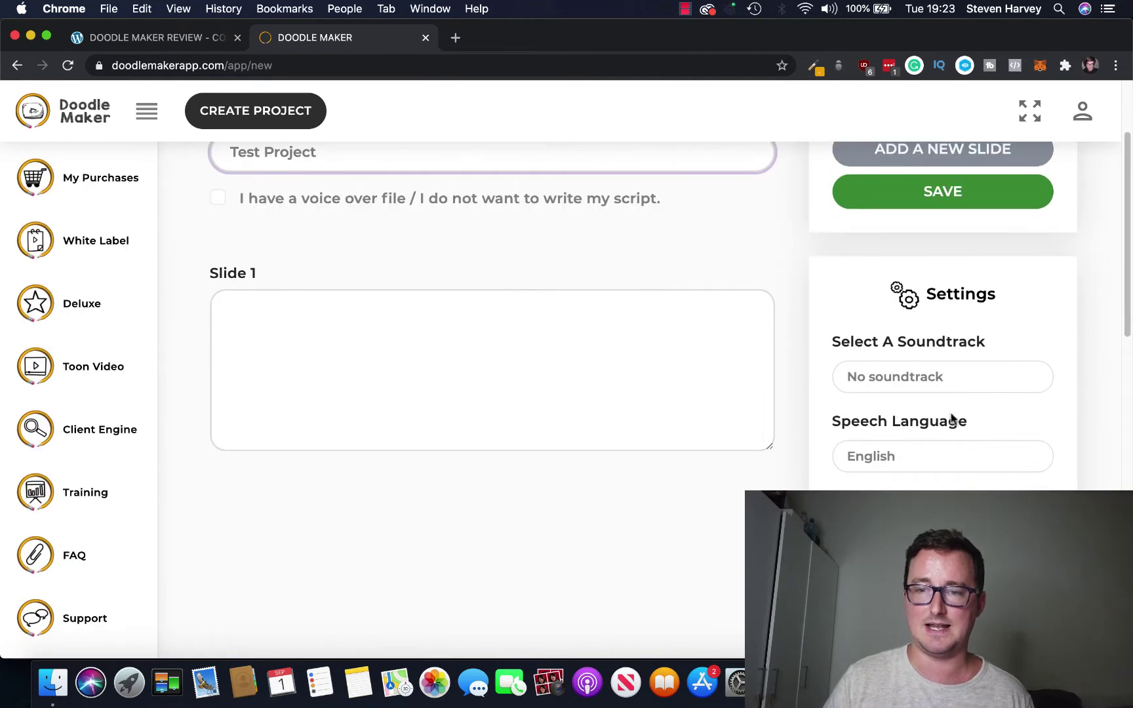
scroll(1007, 455, "down", 4)
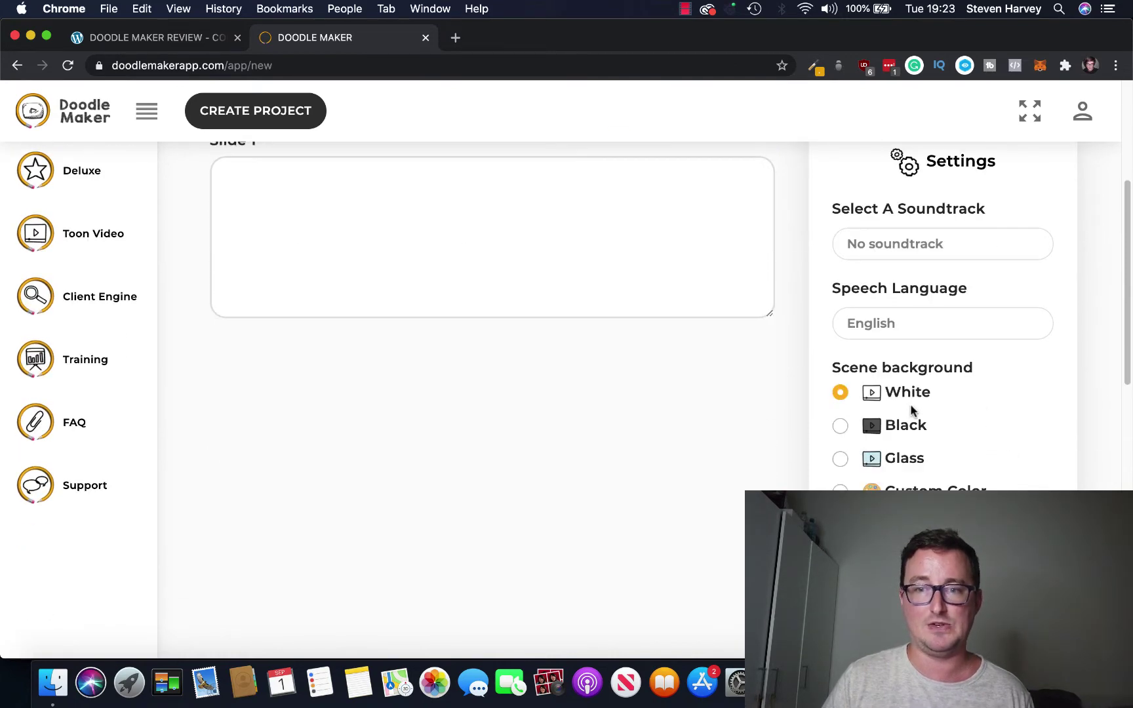
scroll(1035, 410, "down", 6)
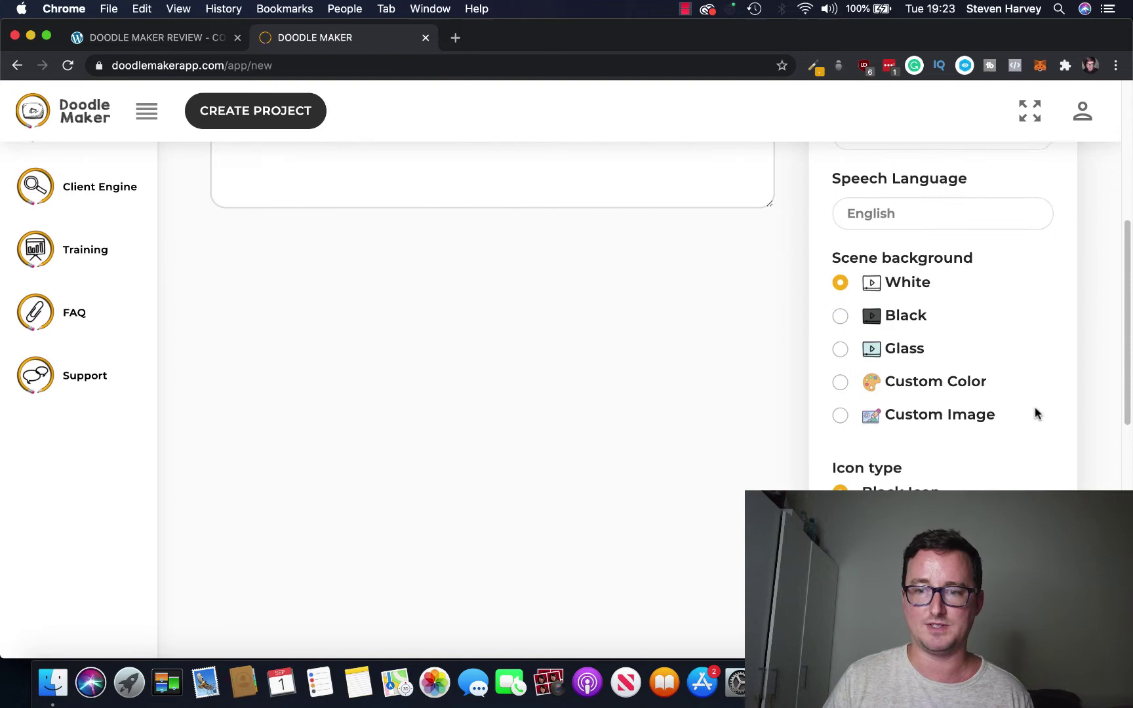
scroll(1015, 431, "down", 10)
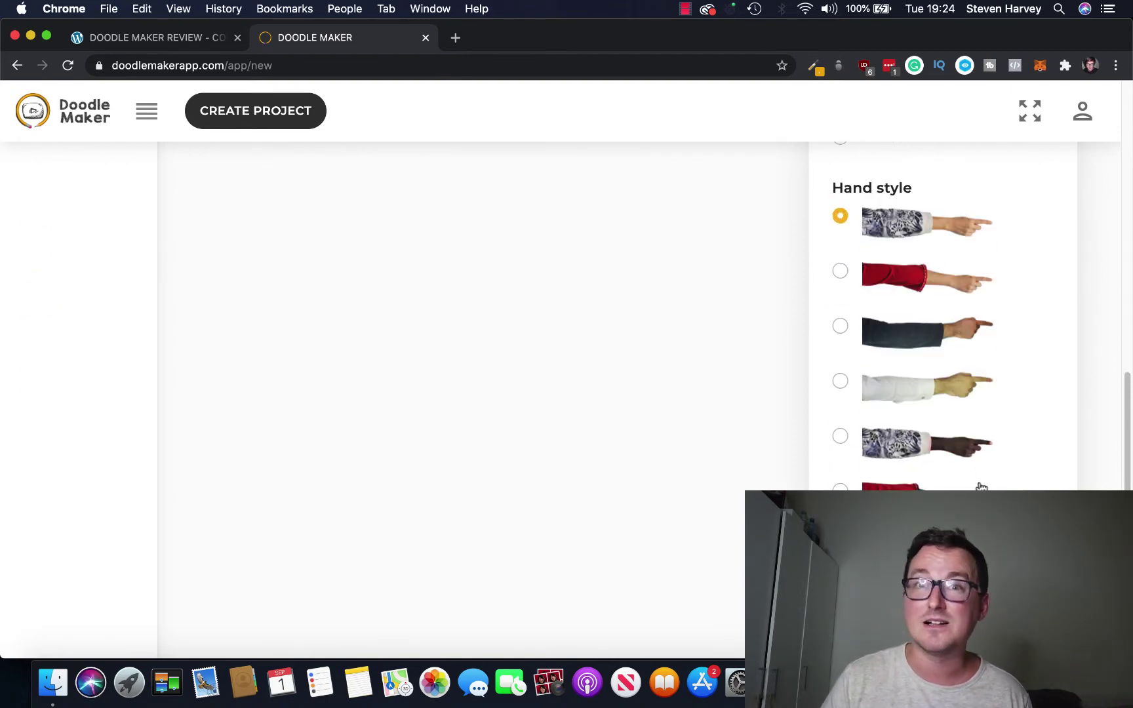
scroll(1023, 459, "down", 4)
scroll(1029, 482, "up", 3)
scroll(1015, 459, "up", 4)
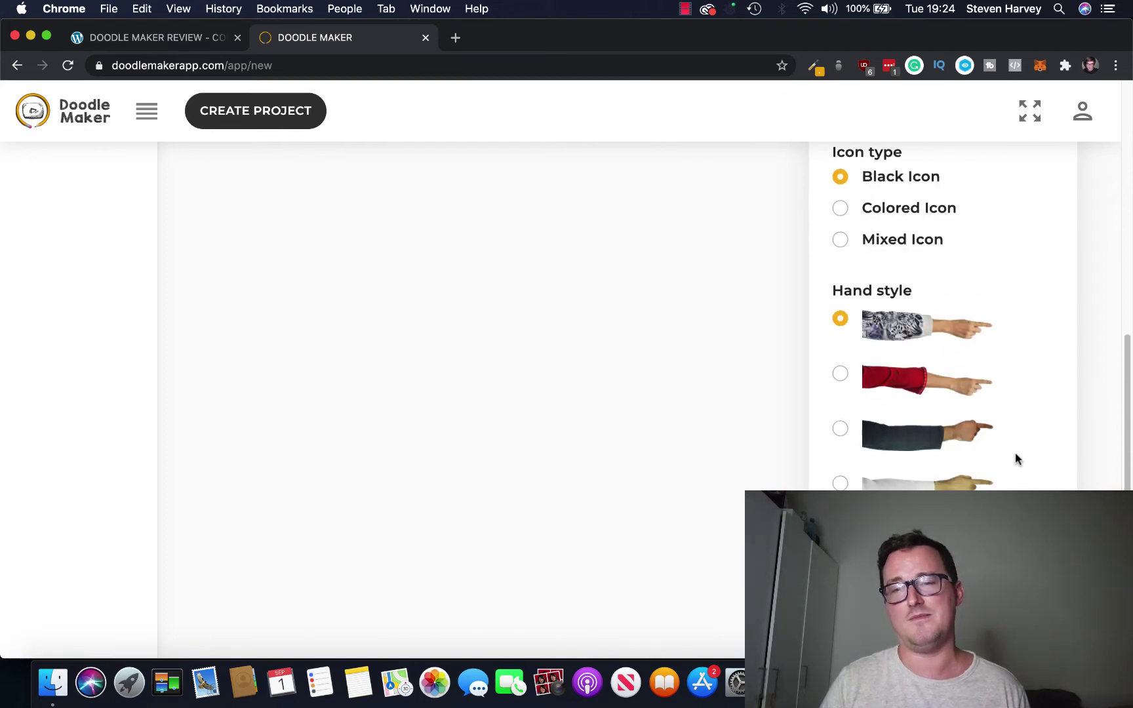
scroll(1064, 434, "down", 4)
scroll(1066, 434, "up", 4)
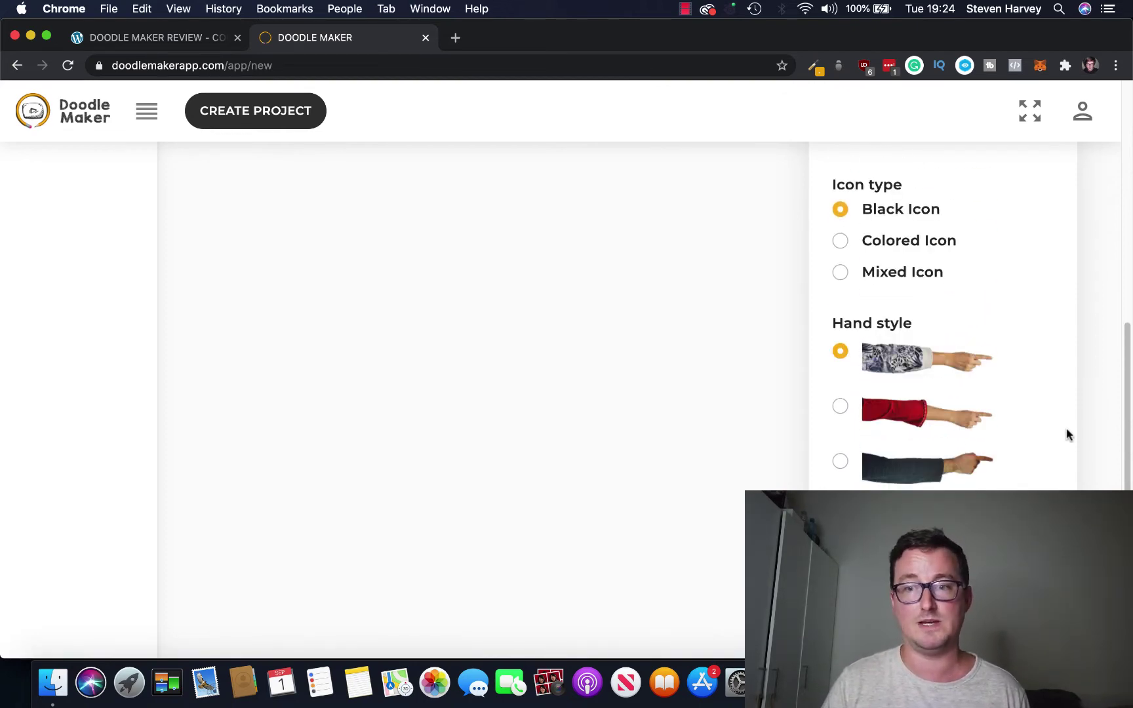
scroll(1067, 434, "up", 4)
scroll(1067, 434, "up", 10)
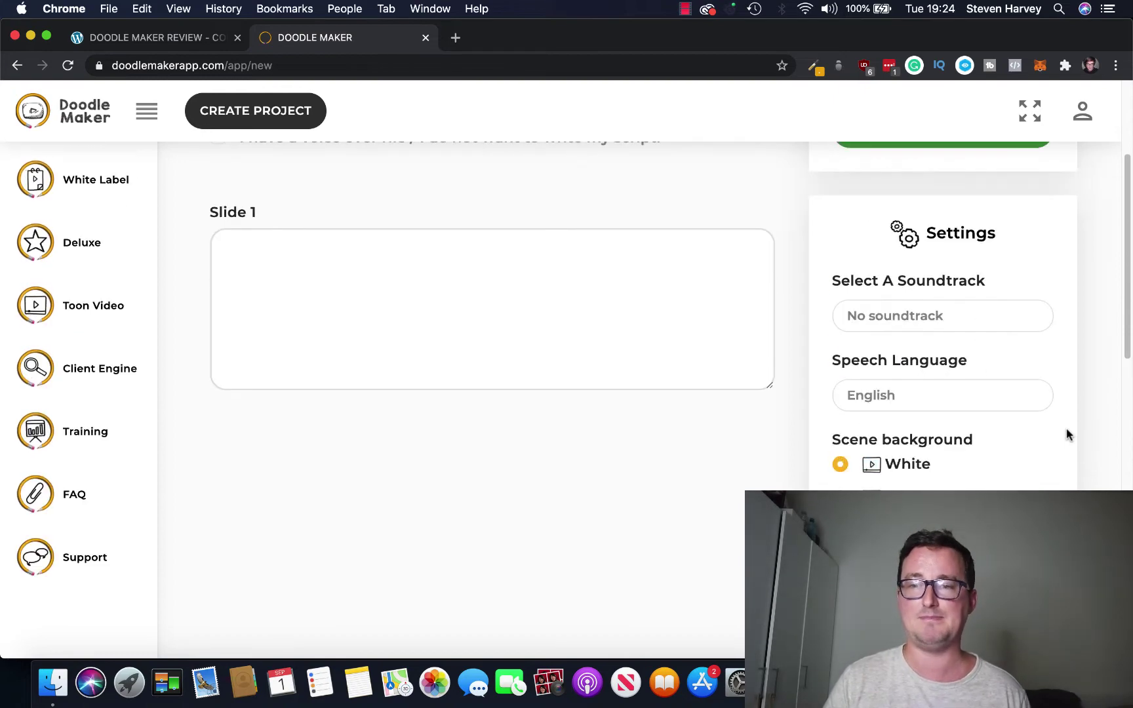
scroll(1066, 434, "up", 1)
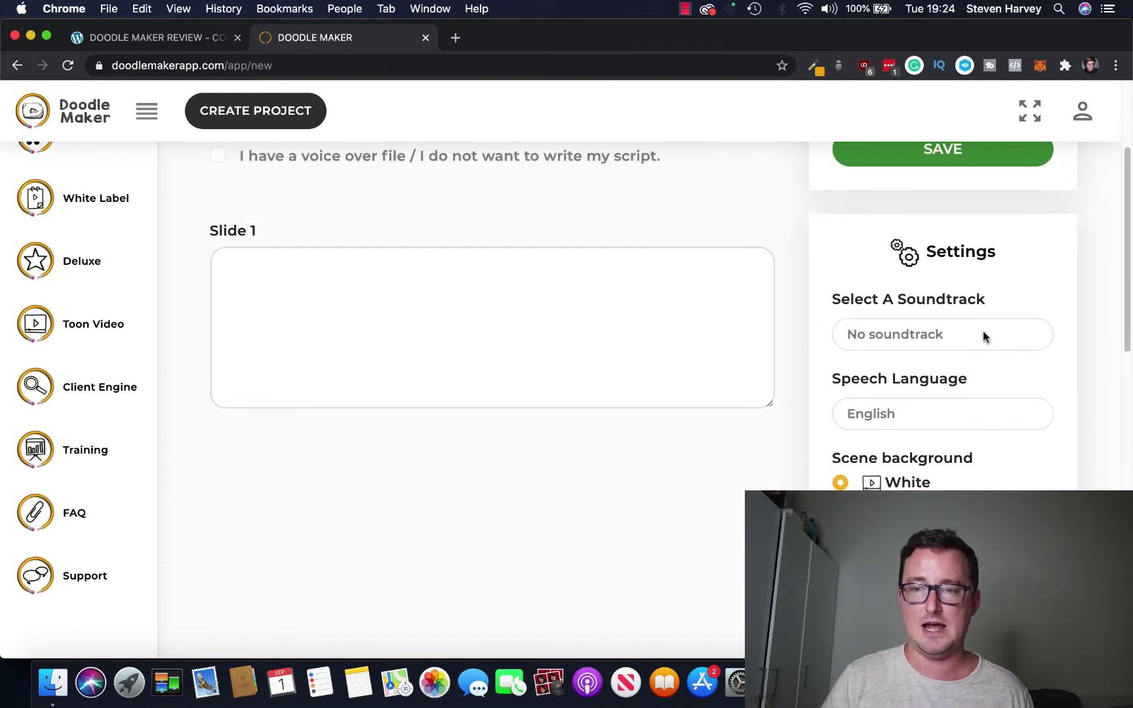
left_click(983, 336)
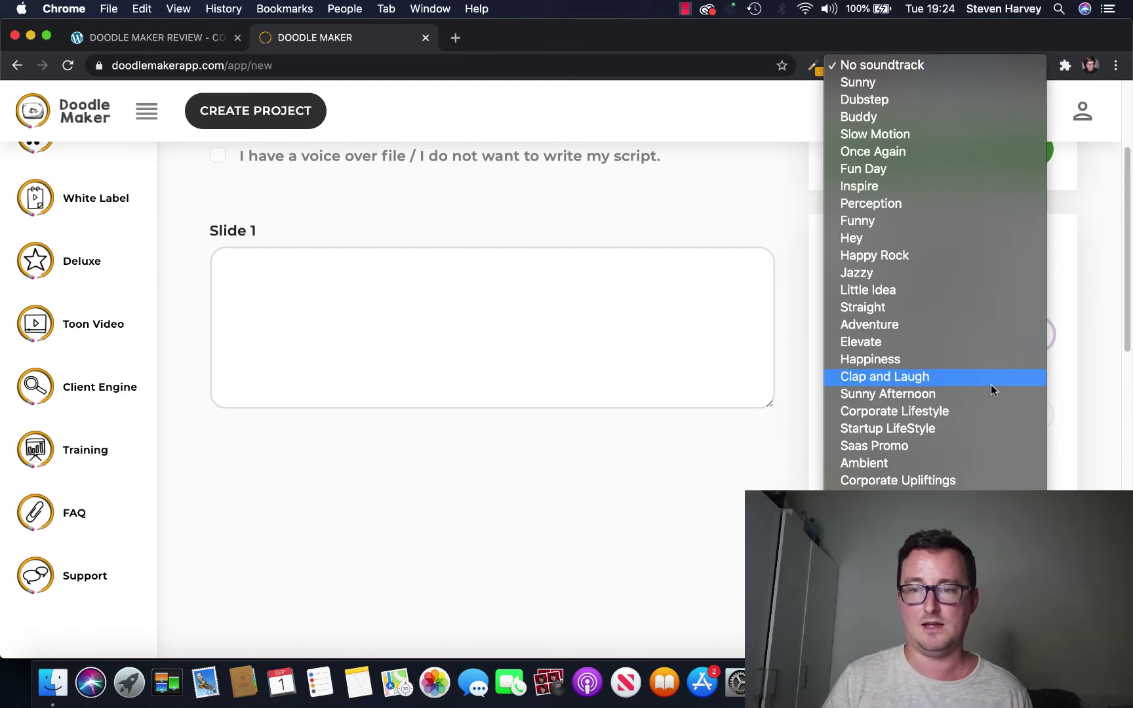
left_click(731, 449)
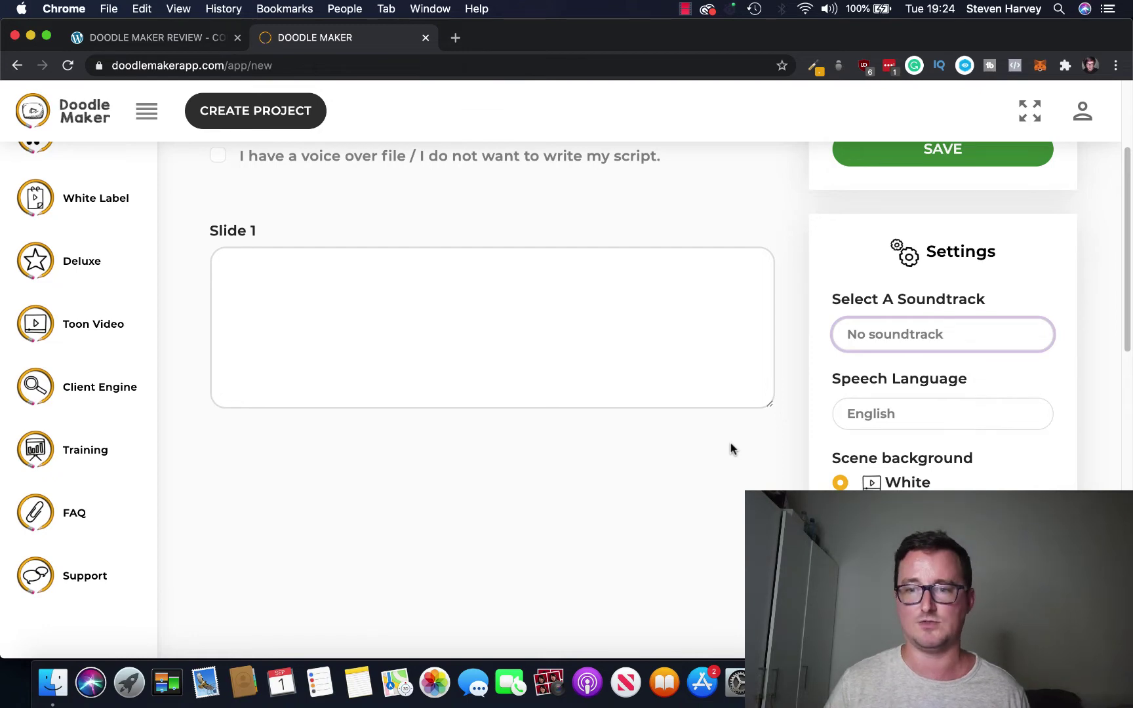
- Check the speech language list, keeping English
scroll(730, 443, "down", 3)
left_click(961, 322)
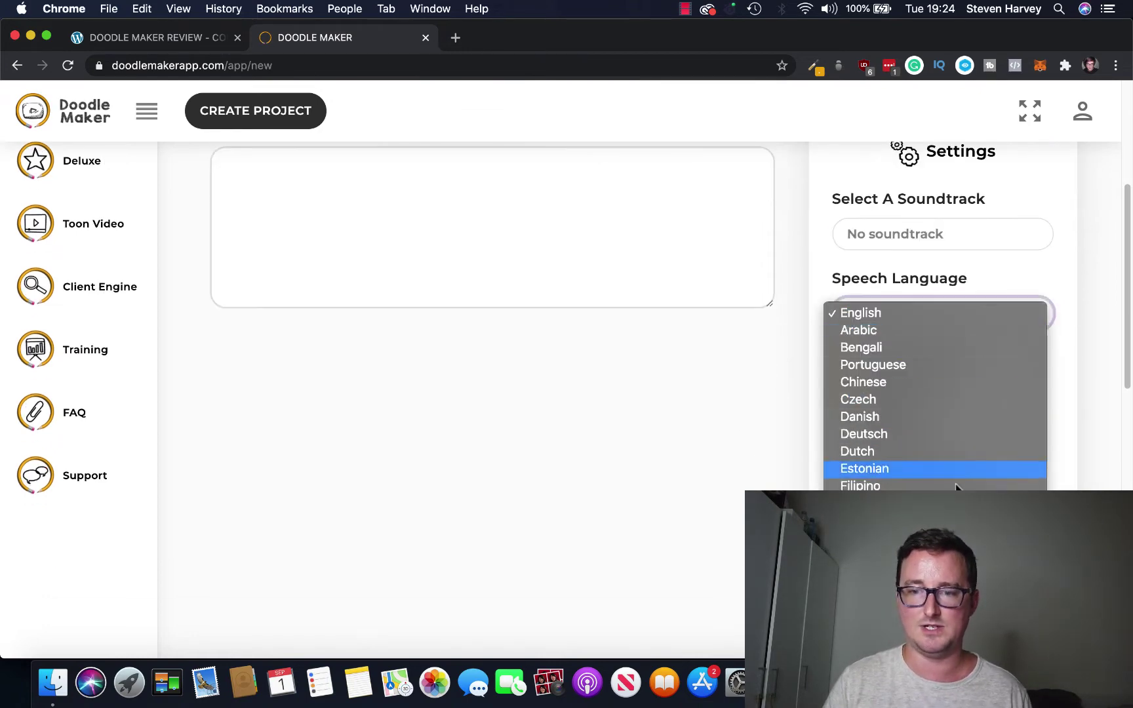
left_click(700, 462)
- Choose Sunny Afternoon as the project's soundtrack
scroll(847, 420, "down", 1)
scroll(1020, 416, "up", 5)
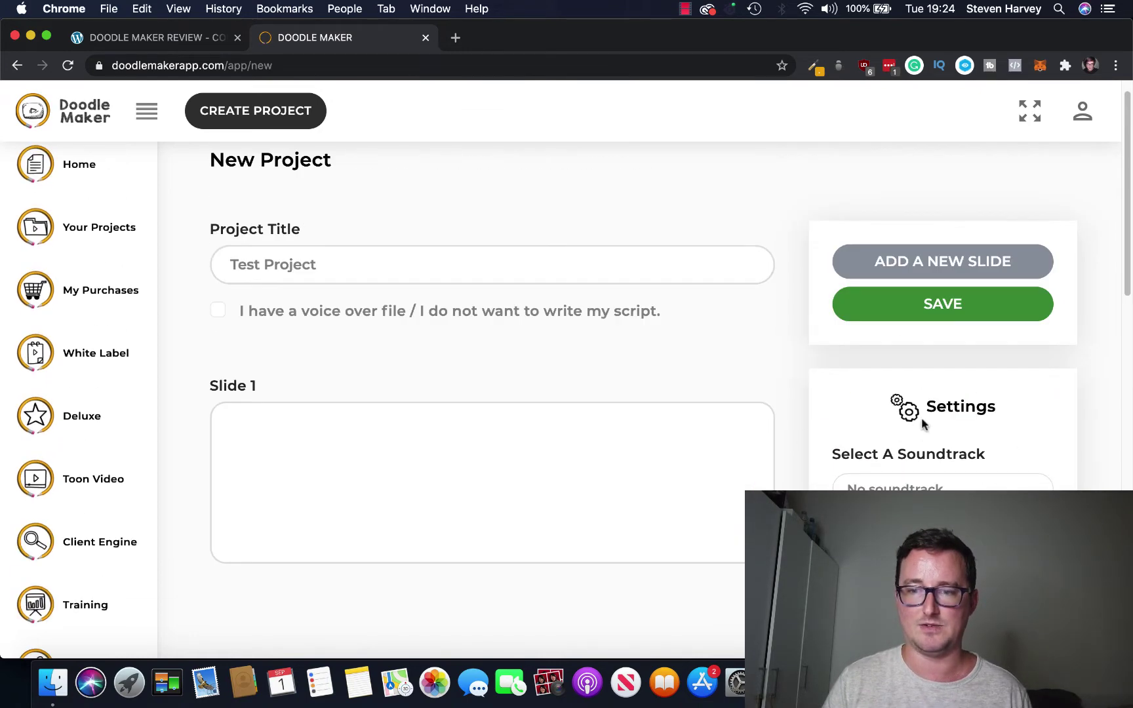
scroll(988, 452, "down", 1)
left_click(948, 456)
scroll(966, 481, "down", 8)
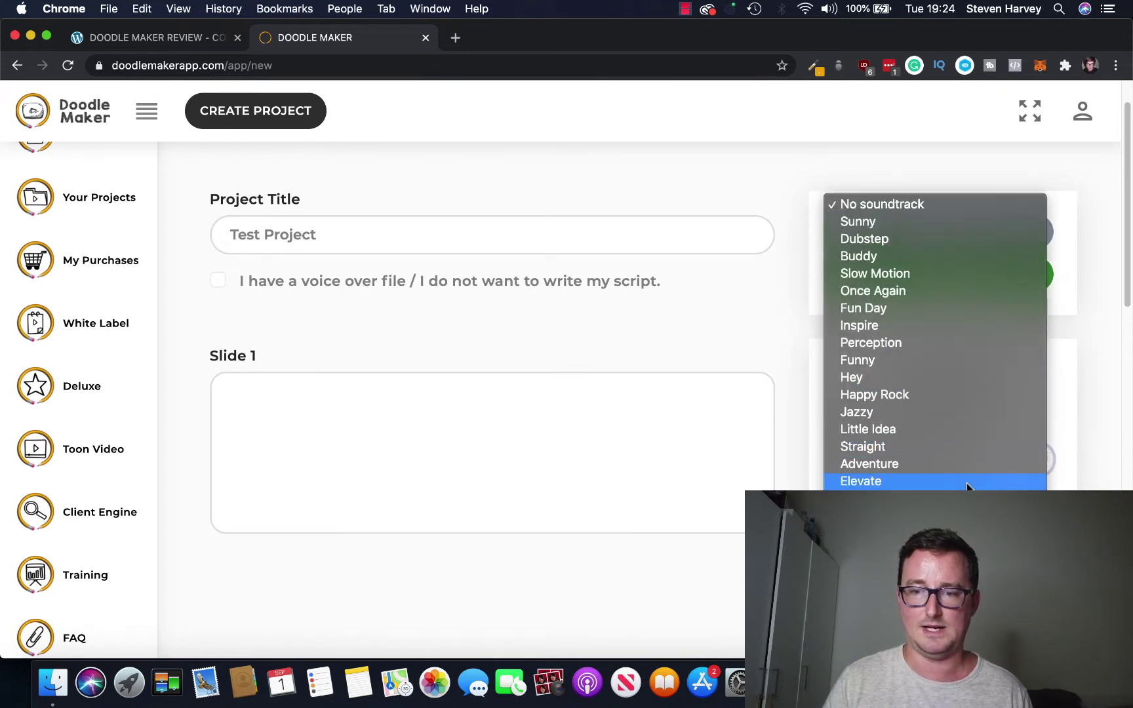
key("Escape")
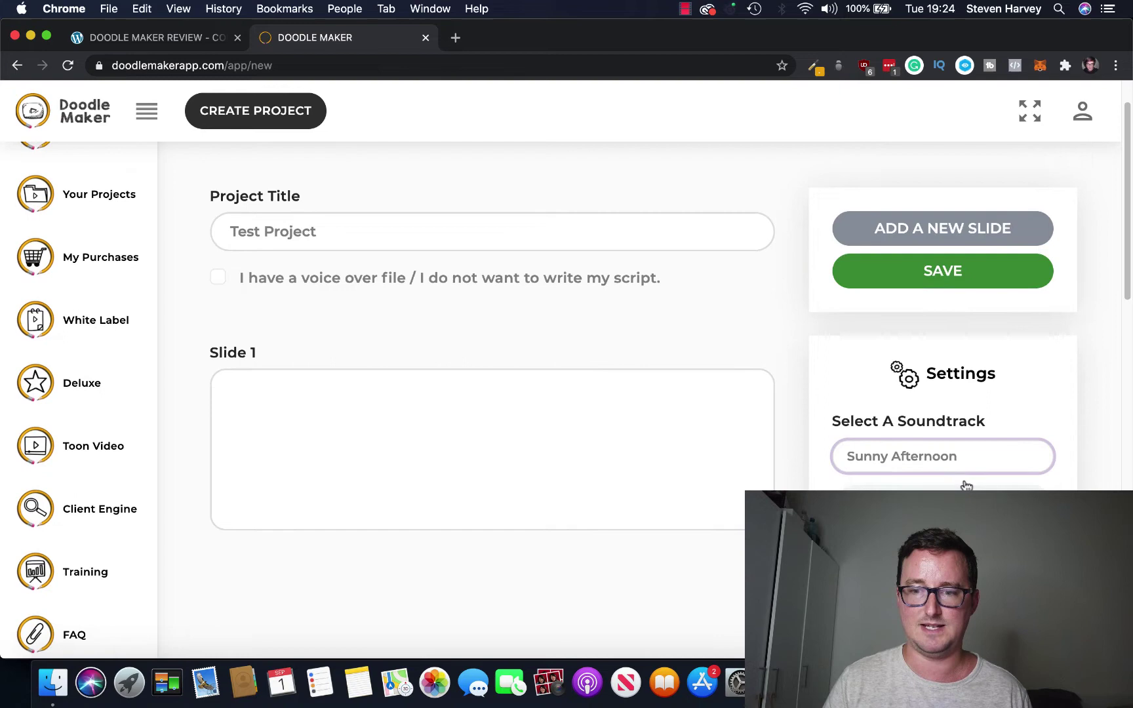
- Play and stop a preview of the Sunny Afternoon soundtrack
scroll(966, 485, "down", 1)
left_click(854, 479)
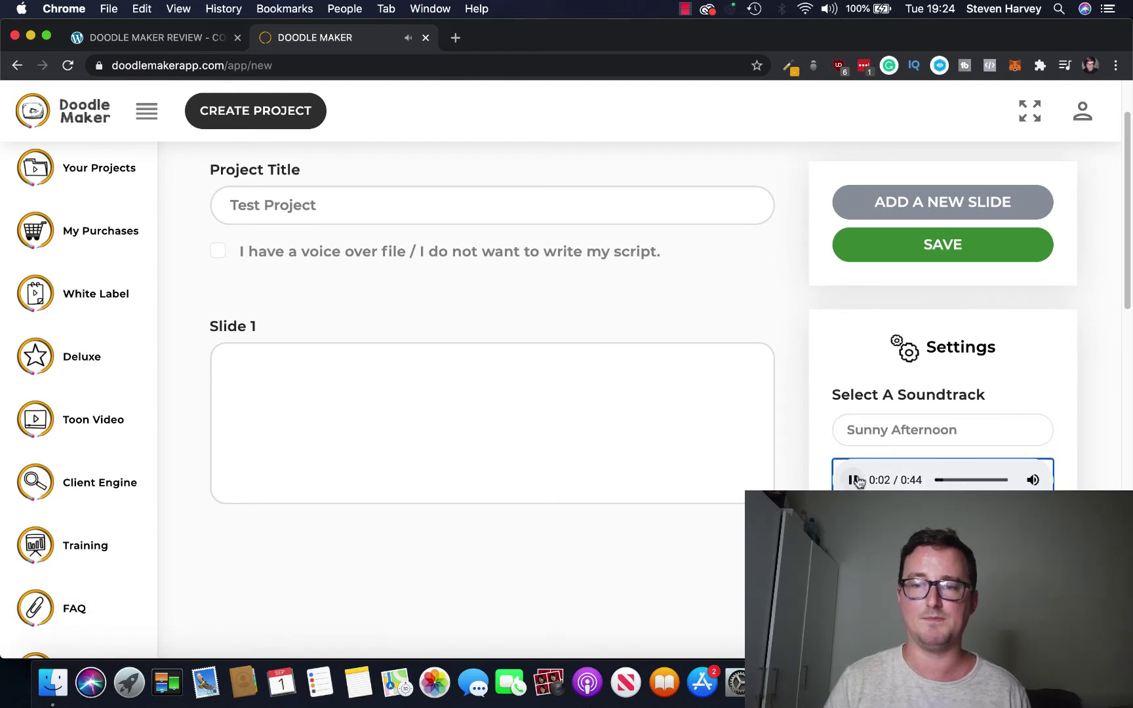
left_click(855, 480)
scroll(1076, 344, "up", 3)
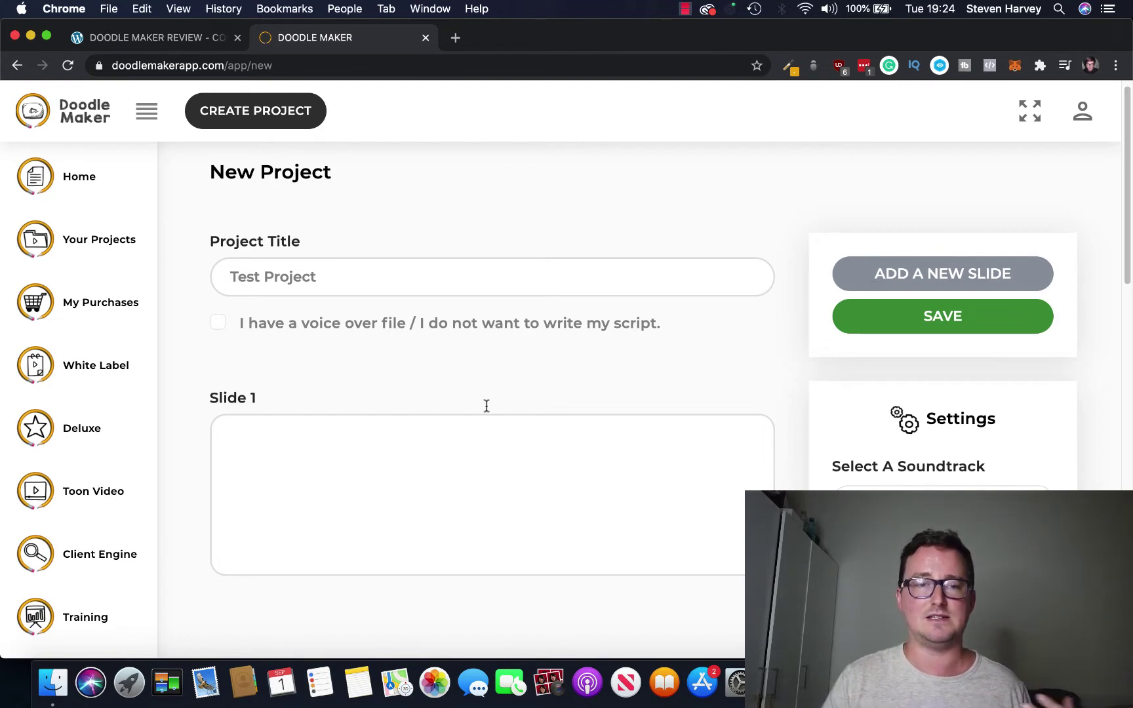
scroll(430, 437, "down", 1)
- Write Slide 1's script 'HeyHey everyone, welcome to my Doodle Maker Review' and add Slide 2
left_click(432, 441)
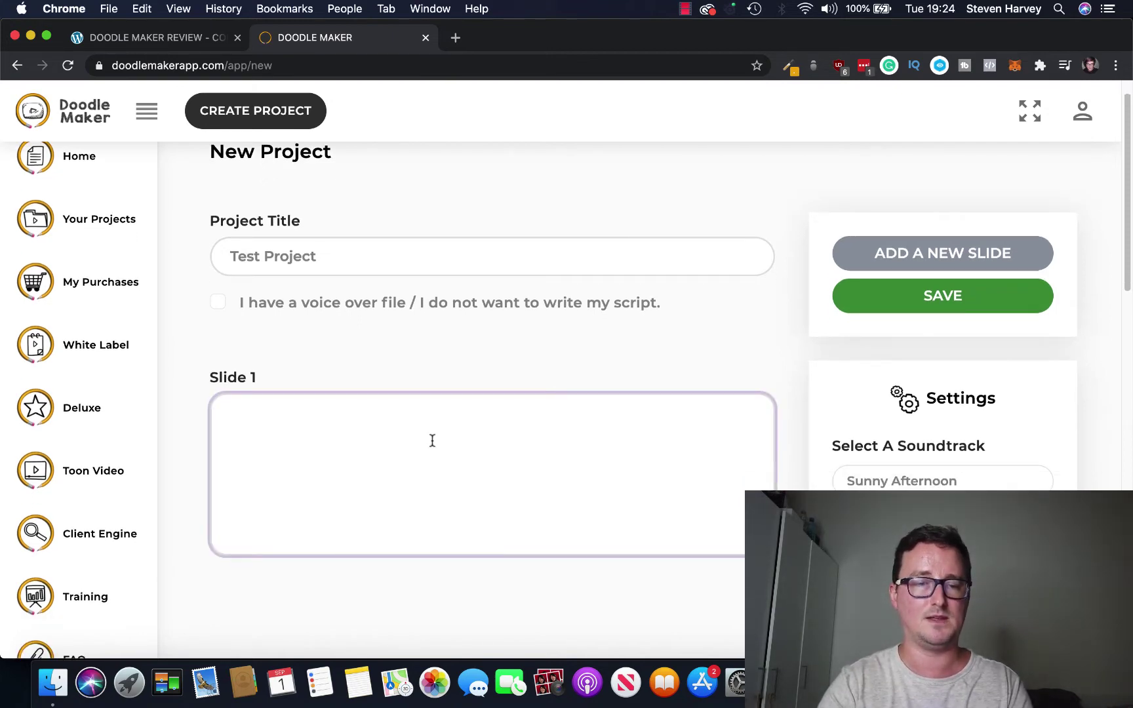
type("Hey")
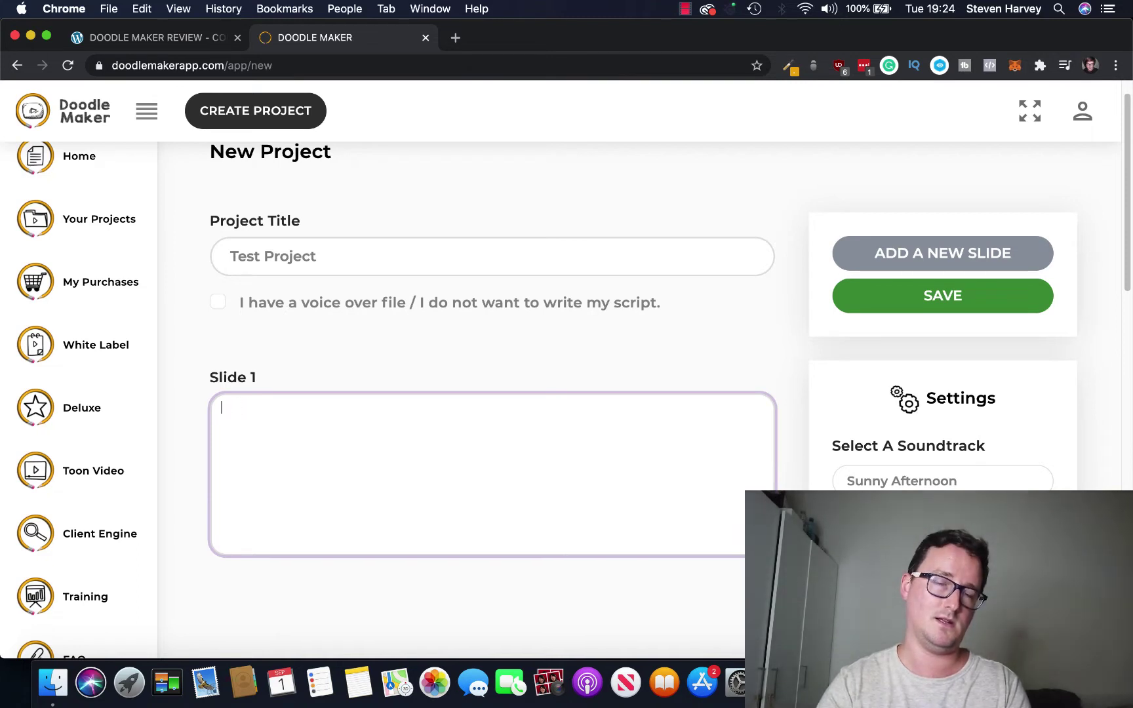
type("Hey everyone")
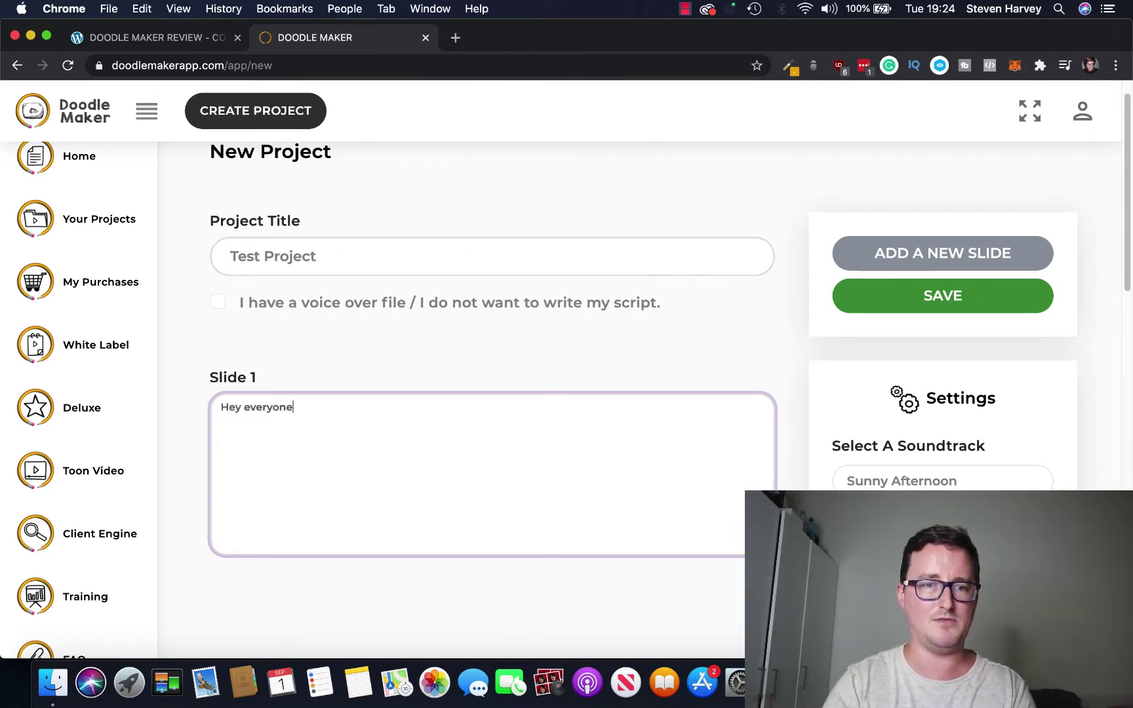
type(", welcome to my")
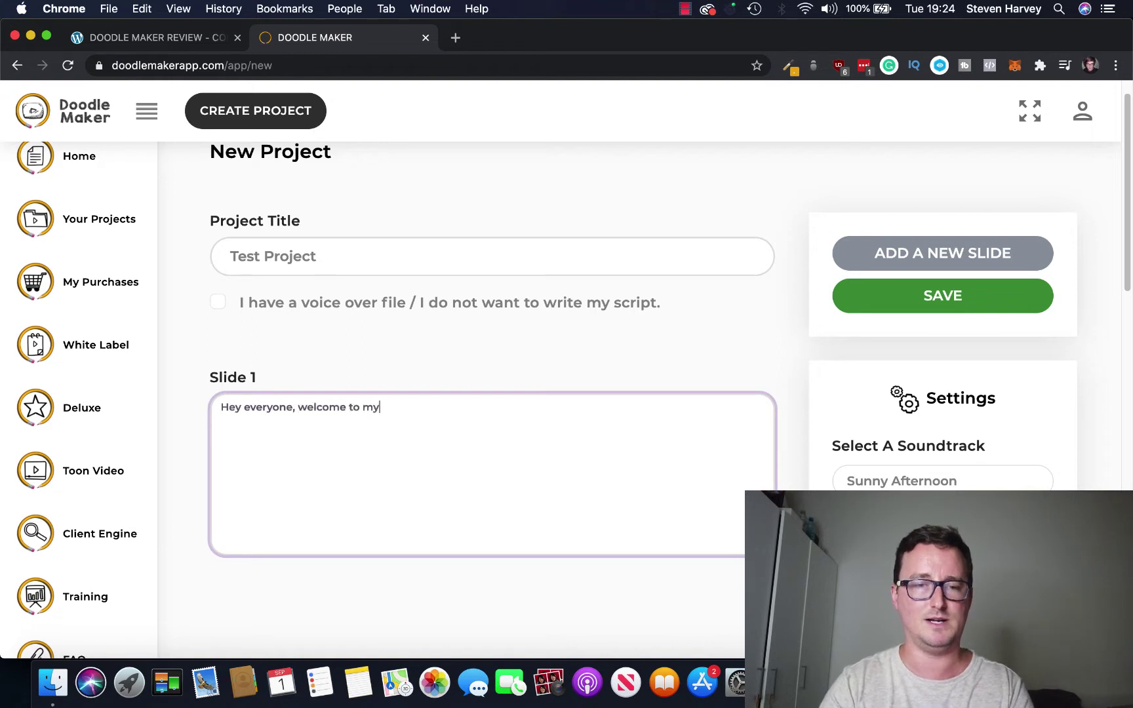
type(" Doodle Maker Review")
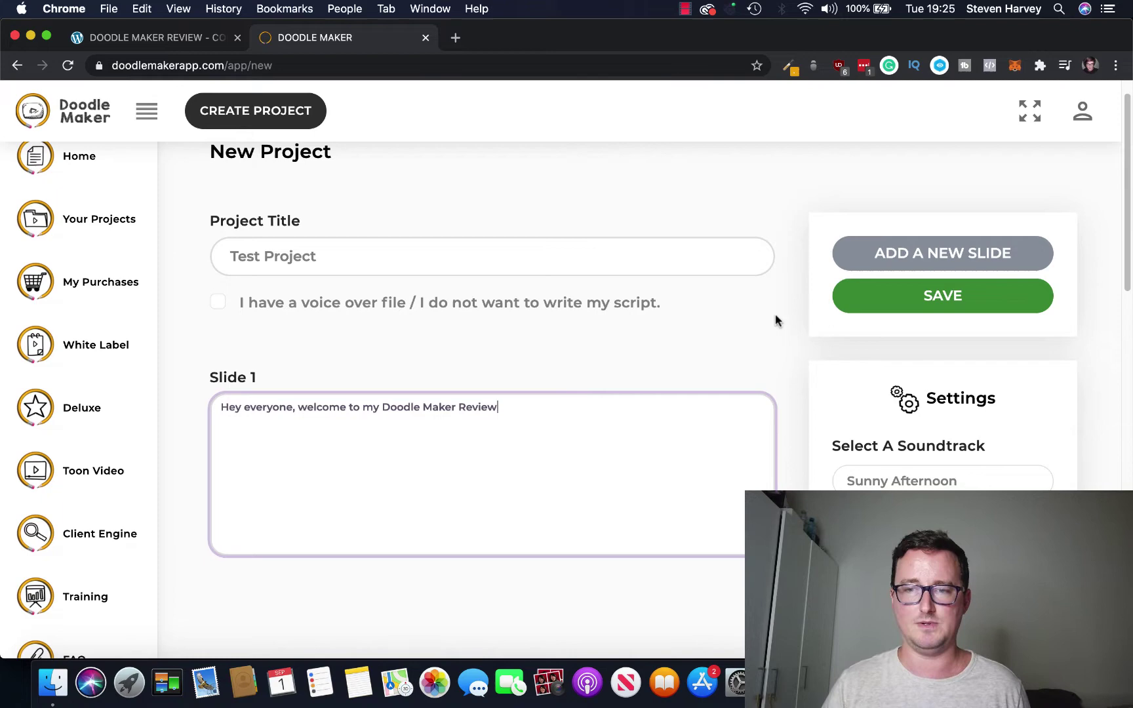
left_click(874, 255)
scroll(731, 364, "down", 3)
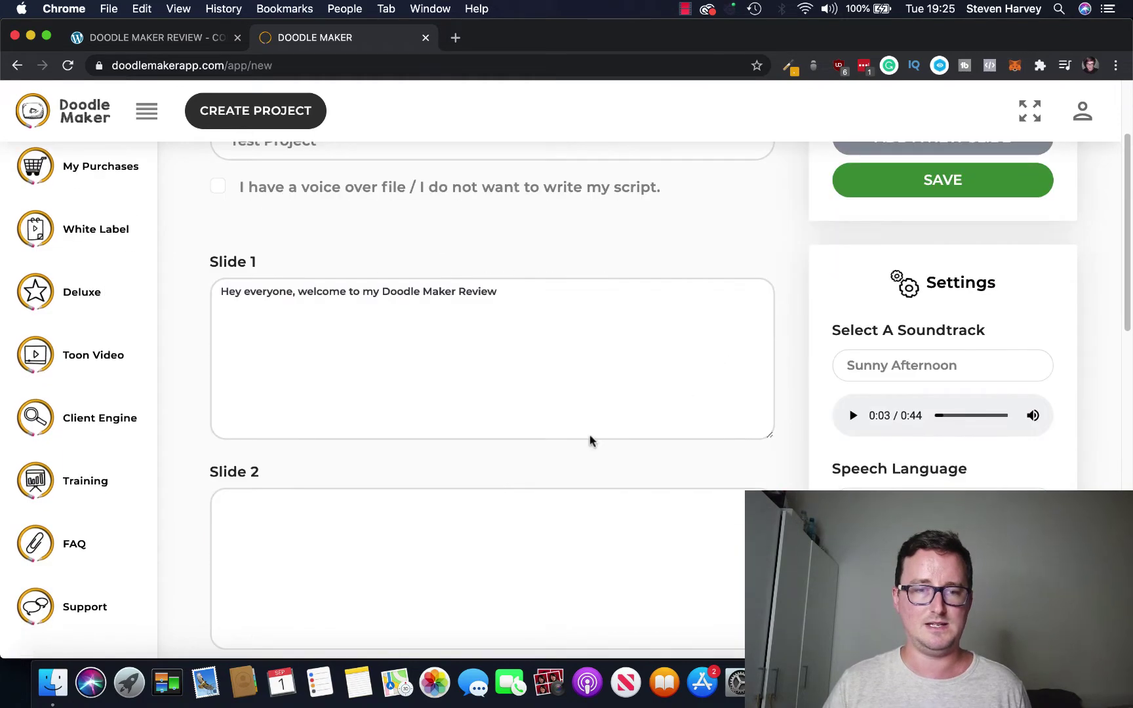
- Type Slide 2's sneak-peek line about Doodle Maker's artificial intelligence, then add Slide 3
left_click(485, 496)
scroll(487, 498, "down", 1)
type("In t")
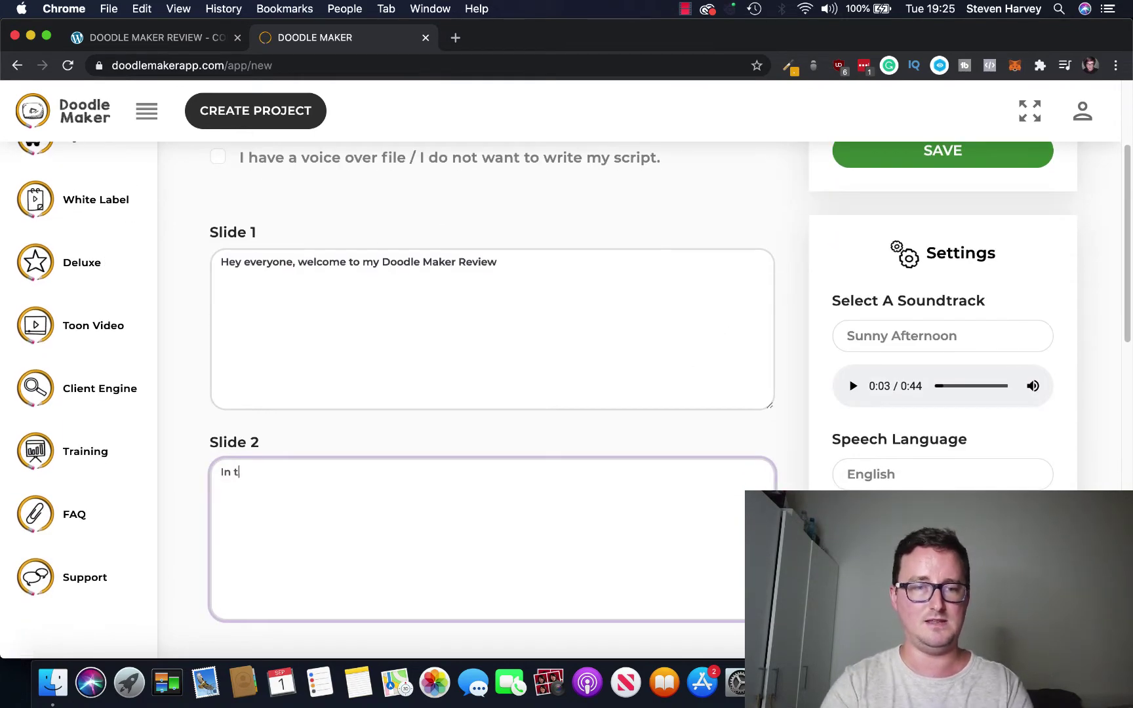
type("his video I'm giving you a")
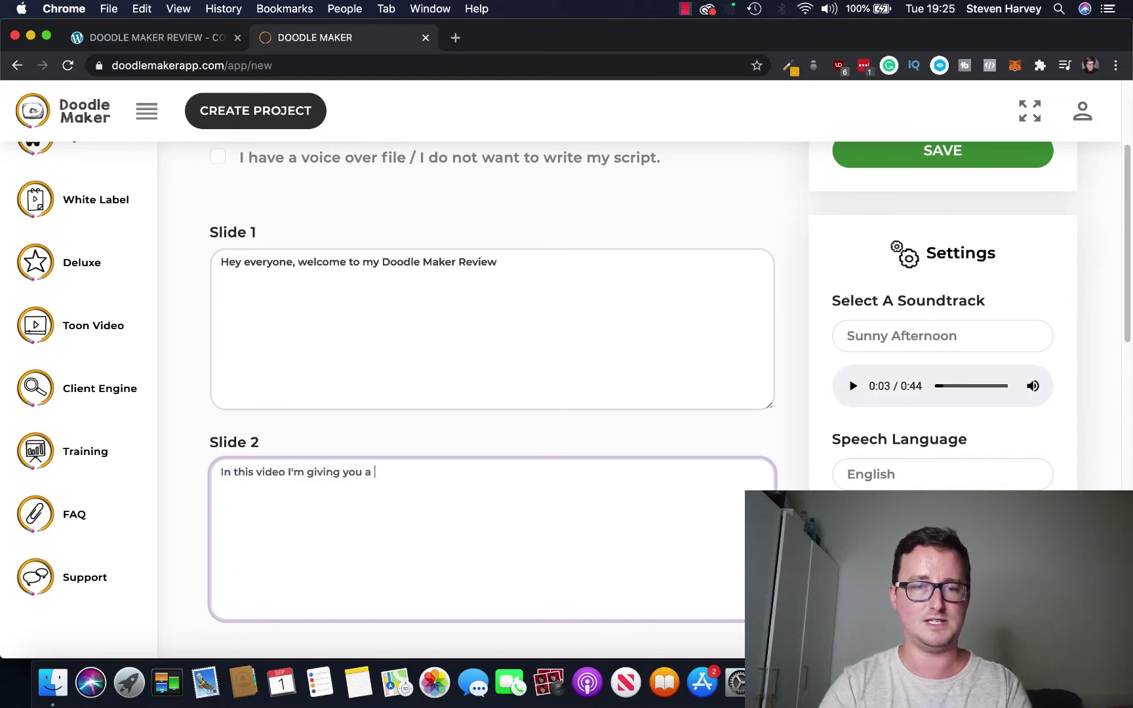
type(" sneak peak of what")
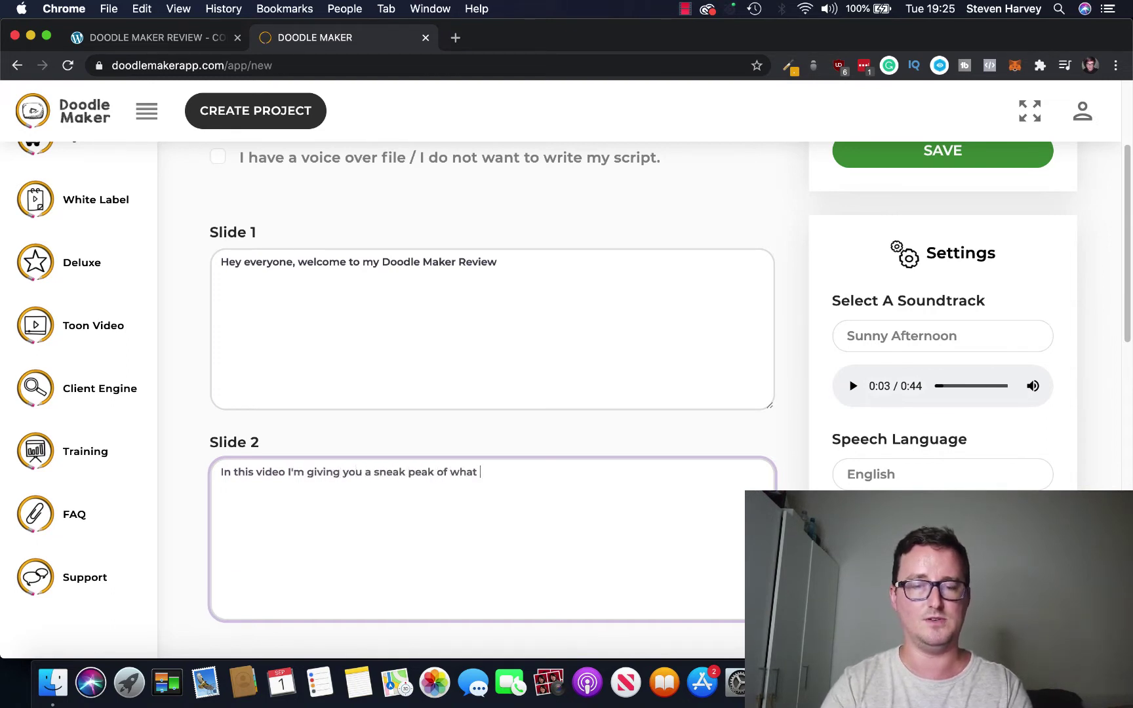
type(" Doodle Maker and it's ar")
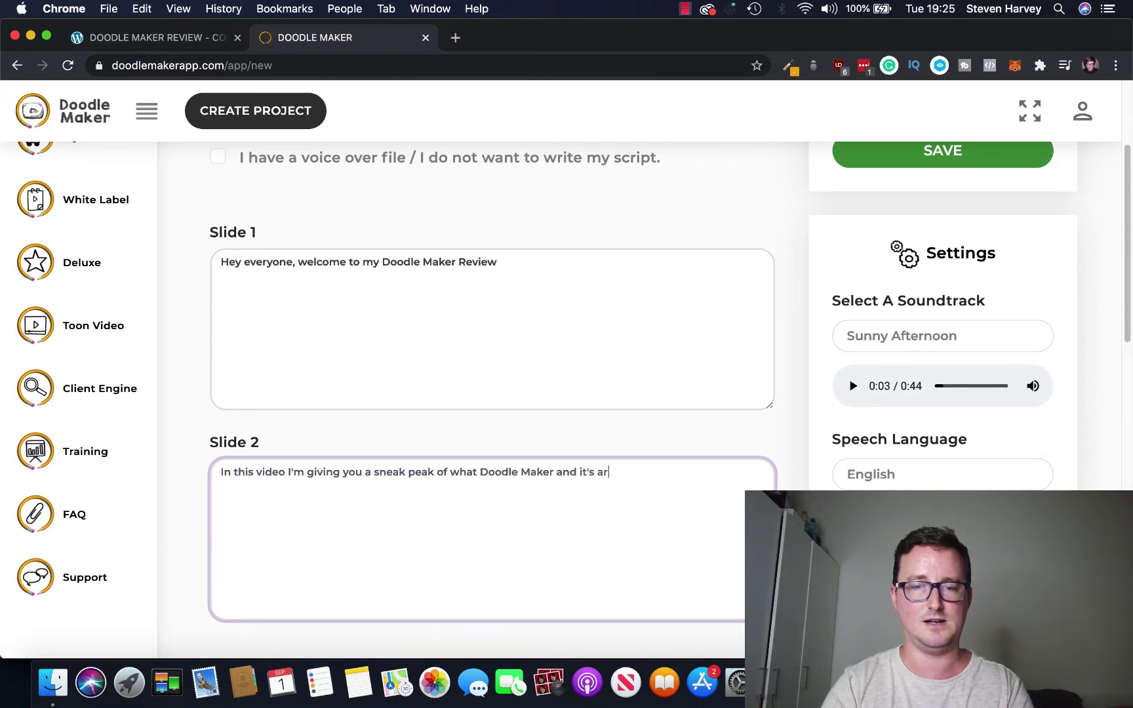
type("tificial intelligence ")
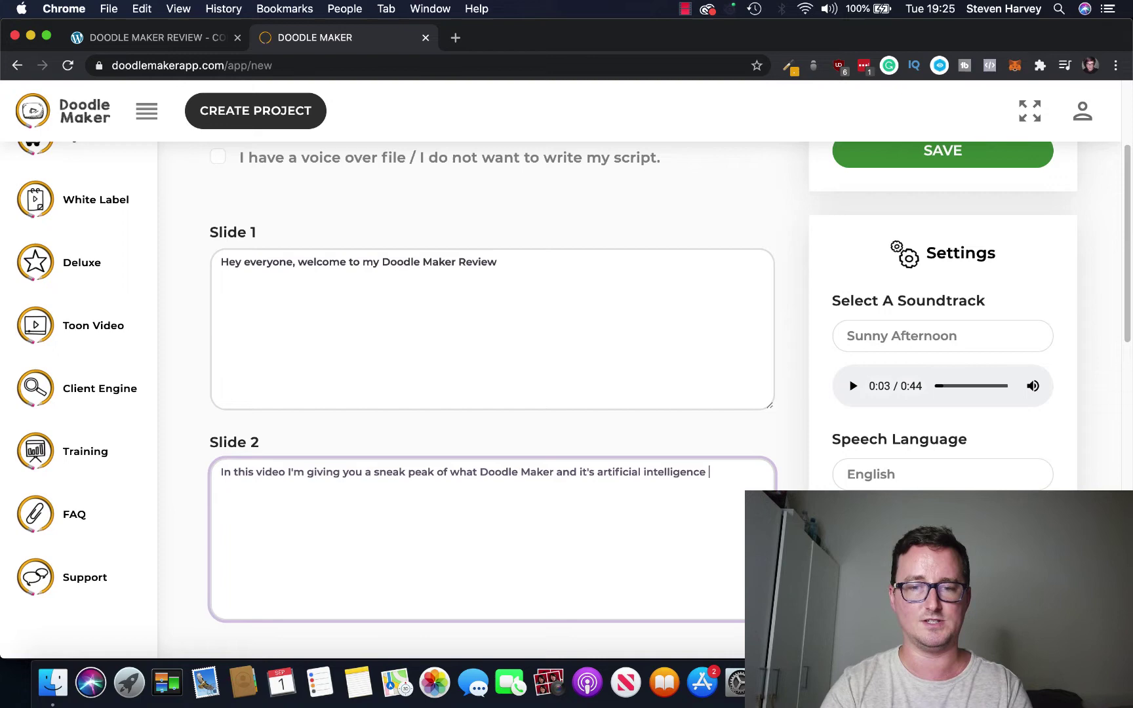
type("can produce")
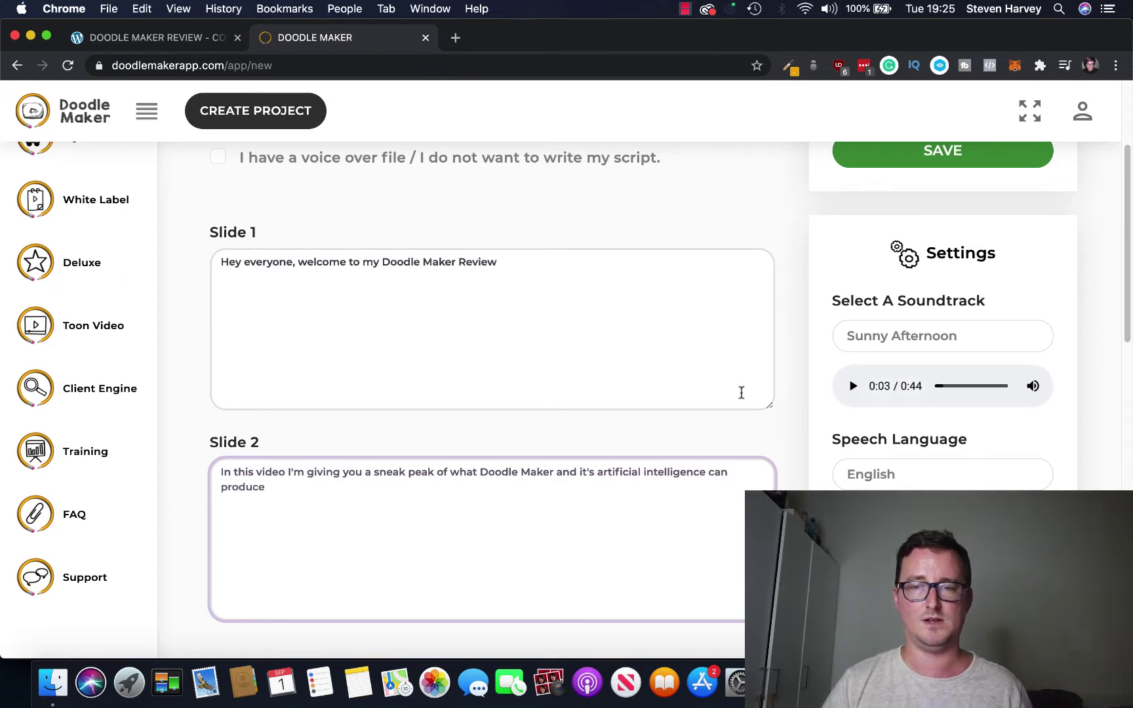
scroll(951, 210, "up", 3)
left_click(950, 235)
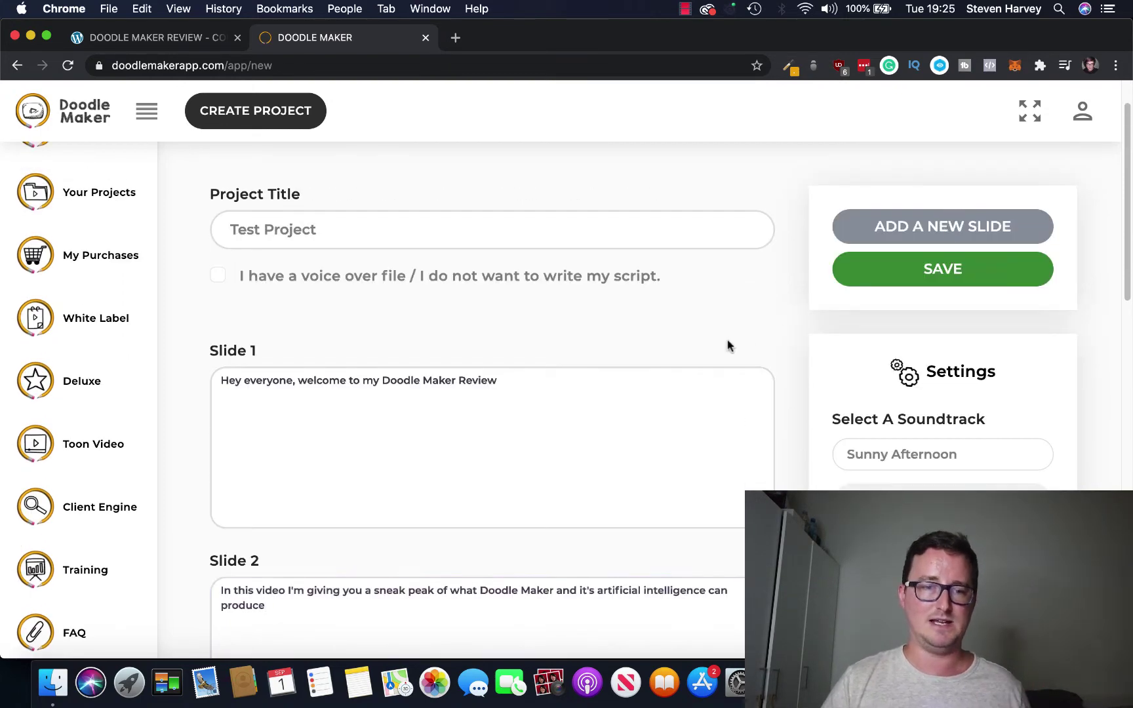
- Complete Slide 3's script with text-to-speech 'capabilities in over 60 different languages!'
scroll(721, 354, "down", 3)
scroll(813, 318, "down", 3)
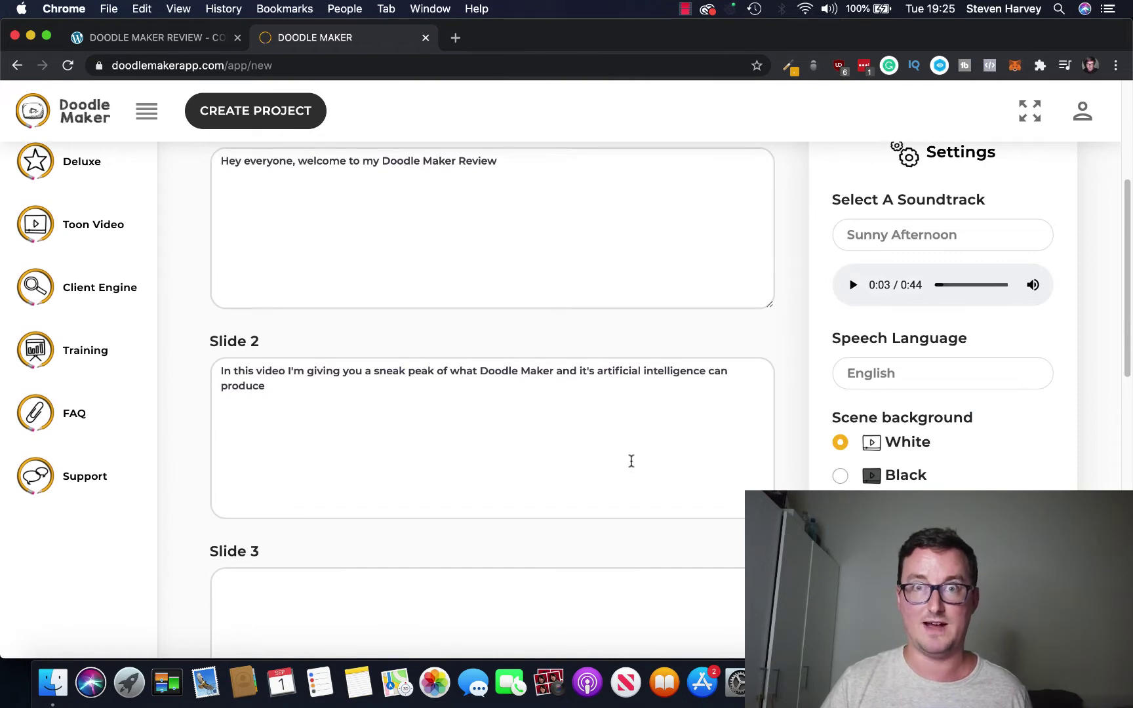
scroll(631, 461, "down", 3)
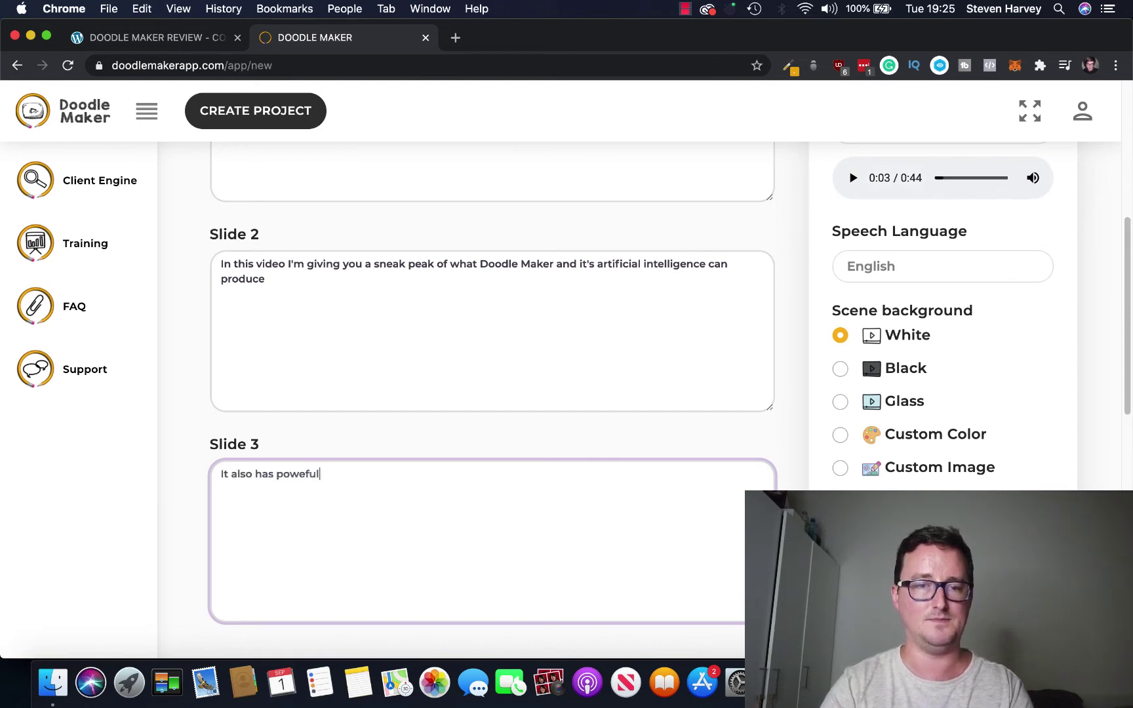
type("t")
key("BackSpace")
key("BackSpace")
key("BackSpace")
key("BackSpace")
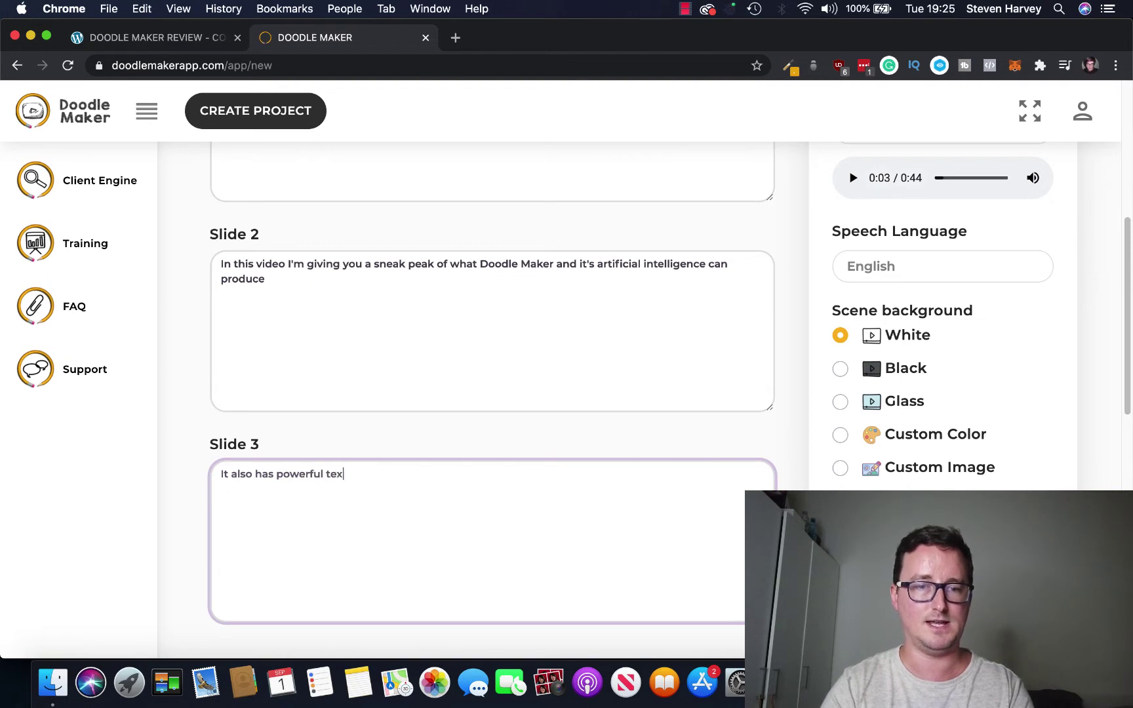
type("capabilities in ove")
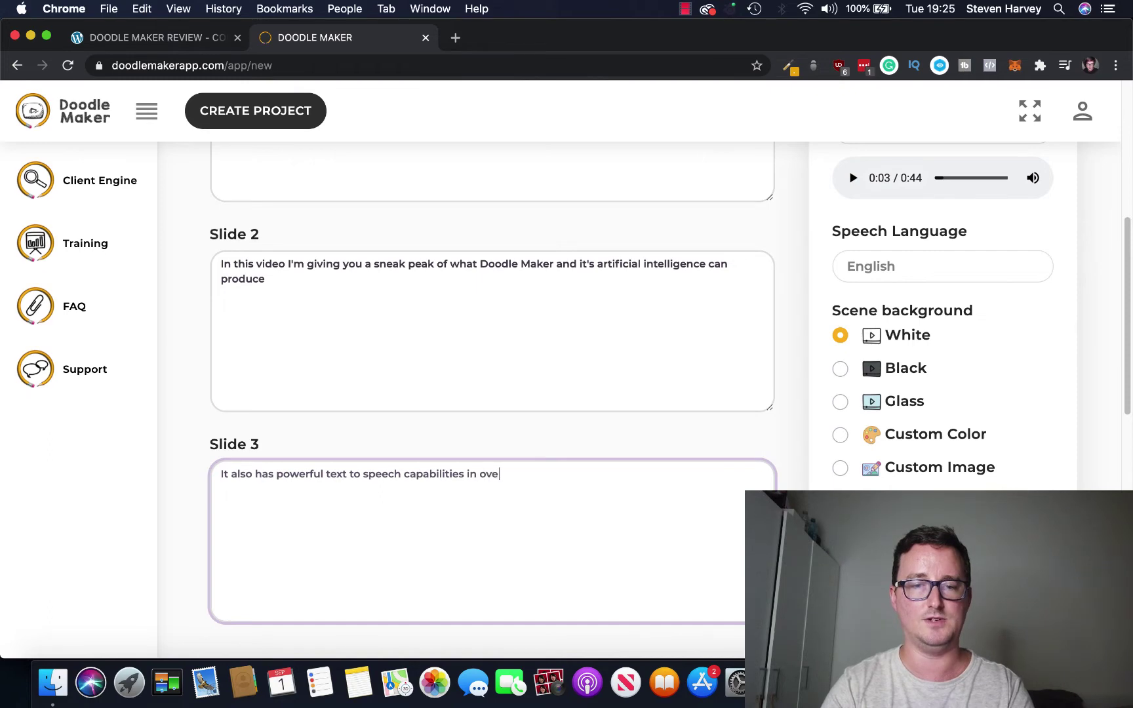
type("r 60 different languages!")
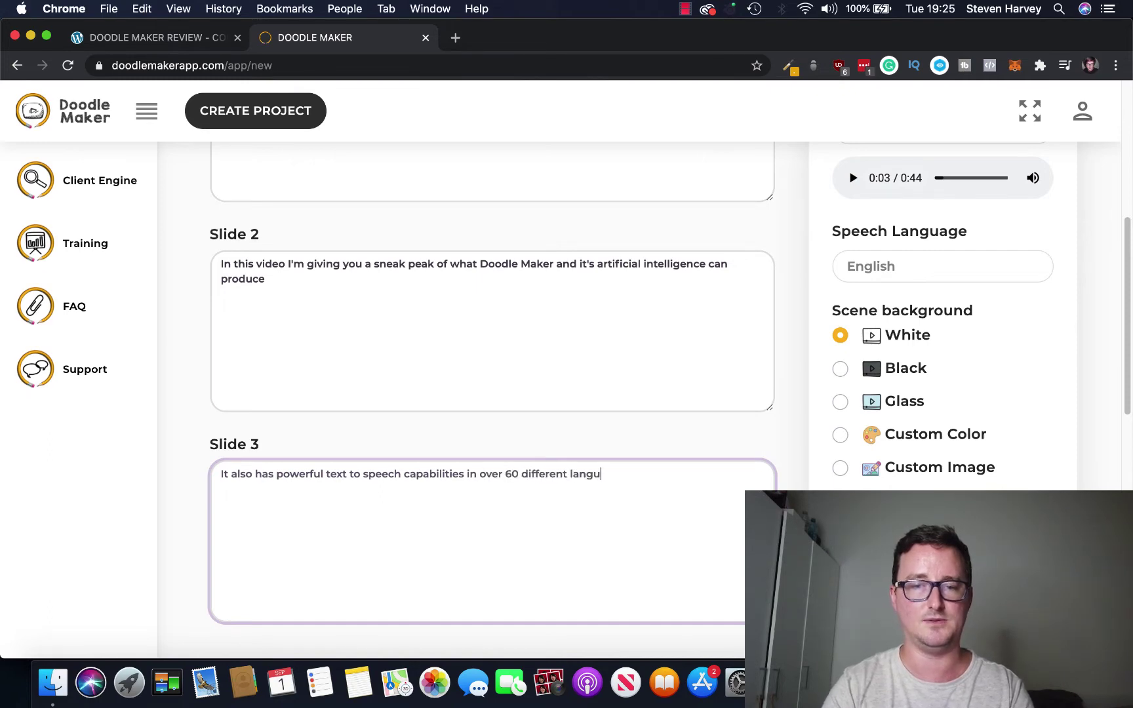
scroll(905, 336, "up", 10)
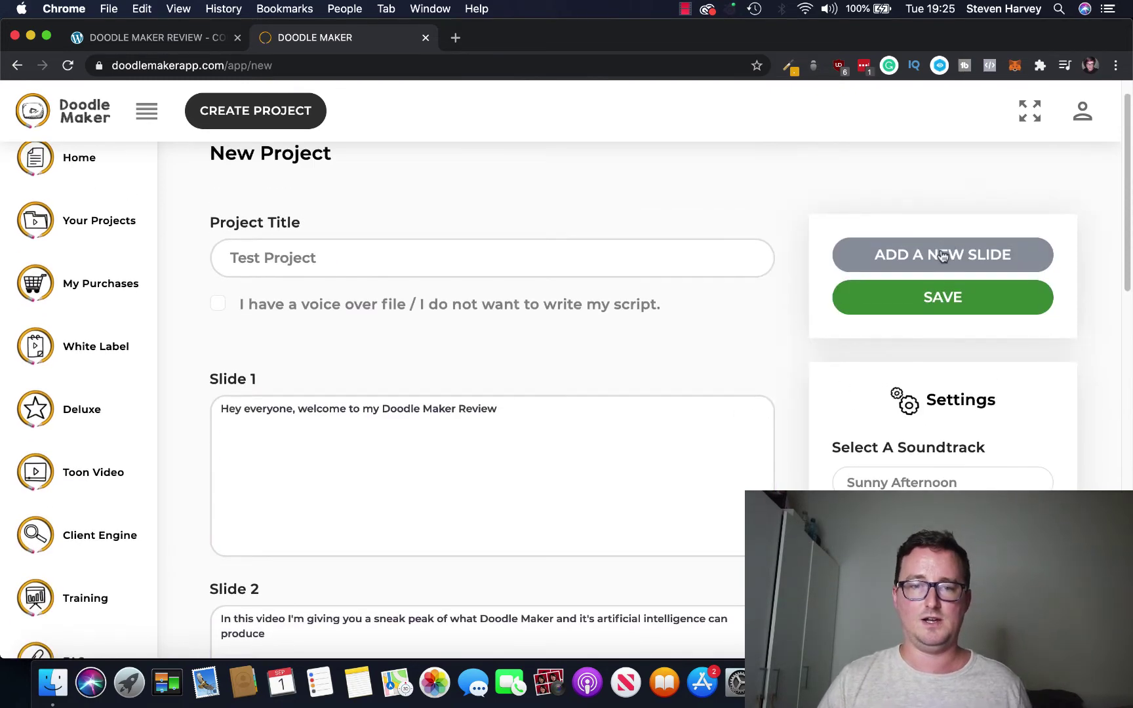
- Add Slide 4 with the script 'Thanks for watching my review'
left_click(941, 256)
left_click(412, 515)
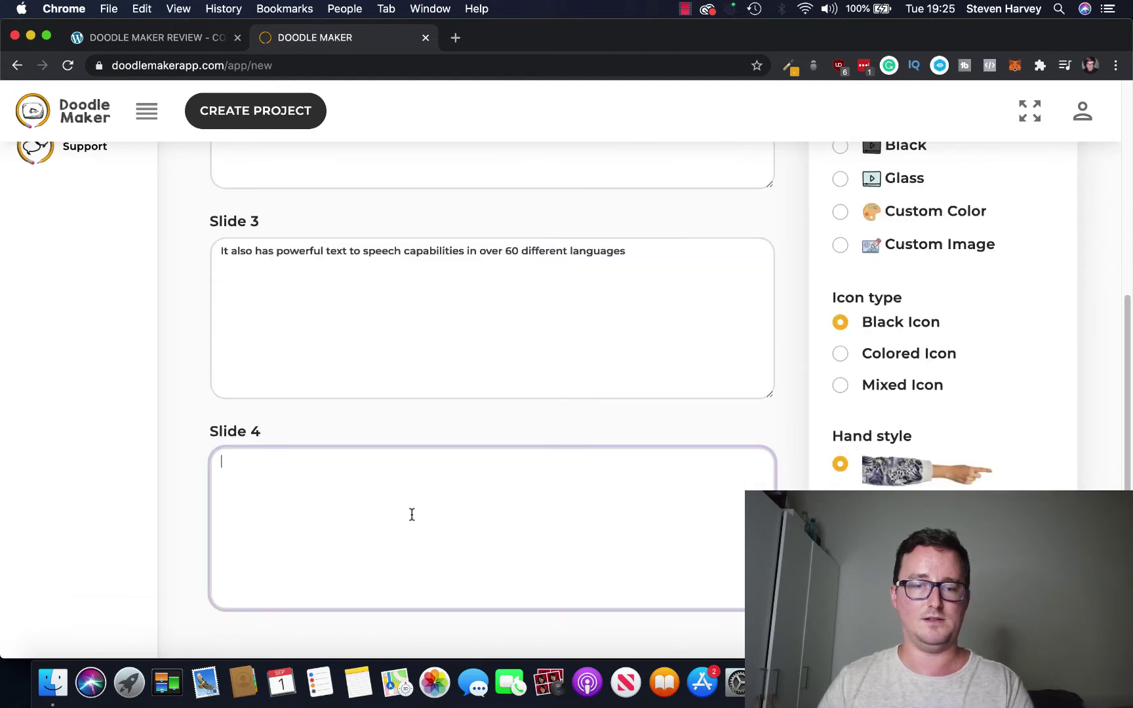
type("Thanks for watching ")
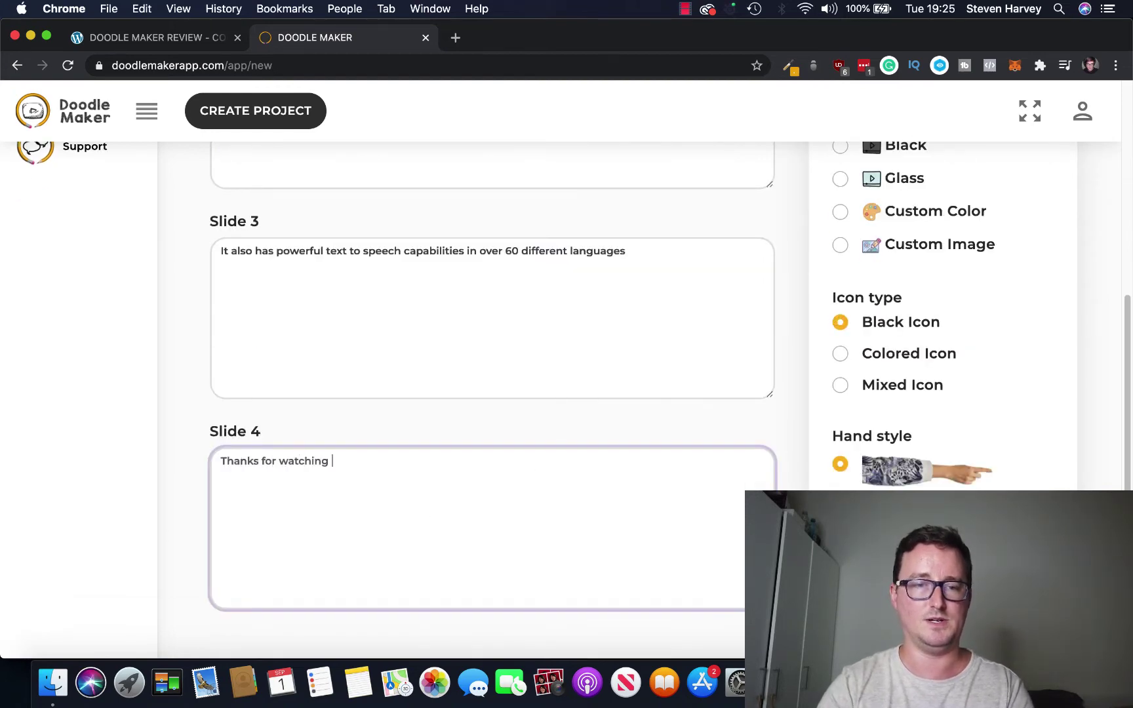
type("my review")
scroll(565, 444, "up", 15)
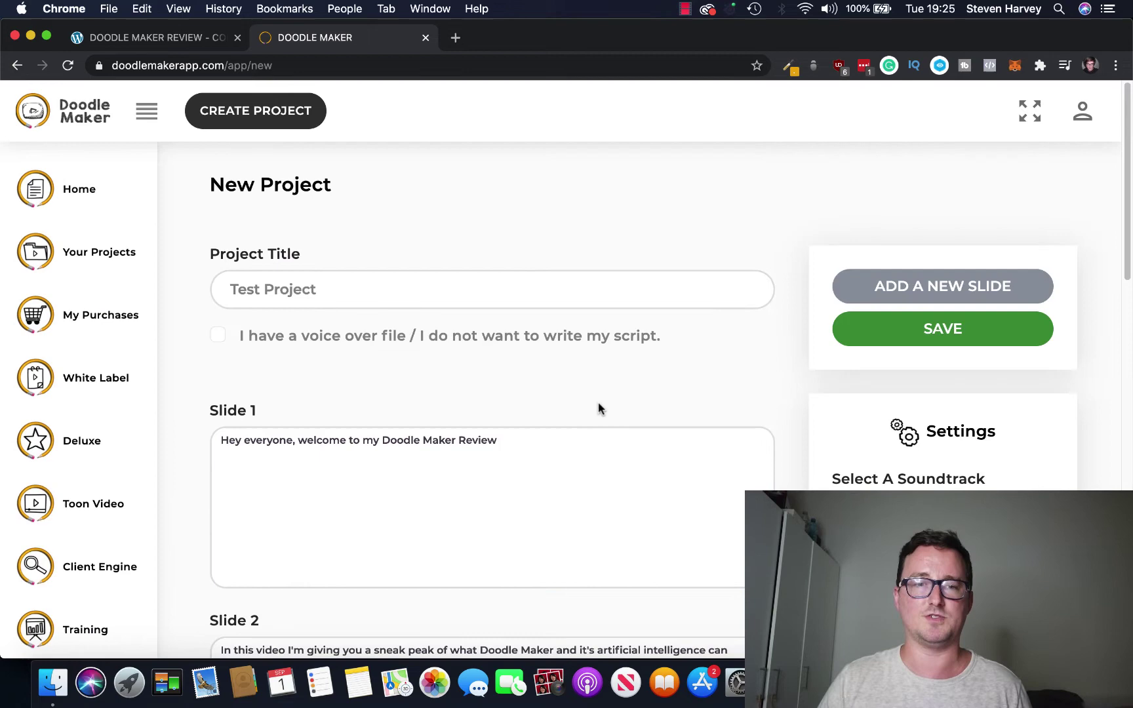
- Save Test Project and review its four slides in the scene editor
left_click(948, 313)
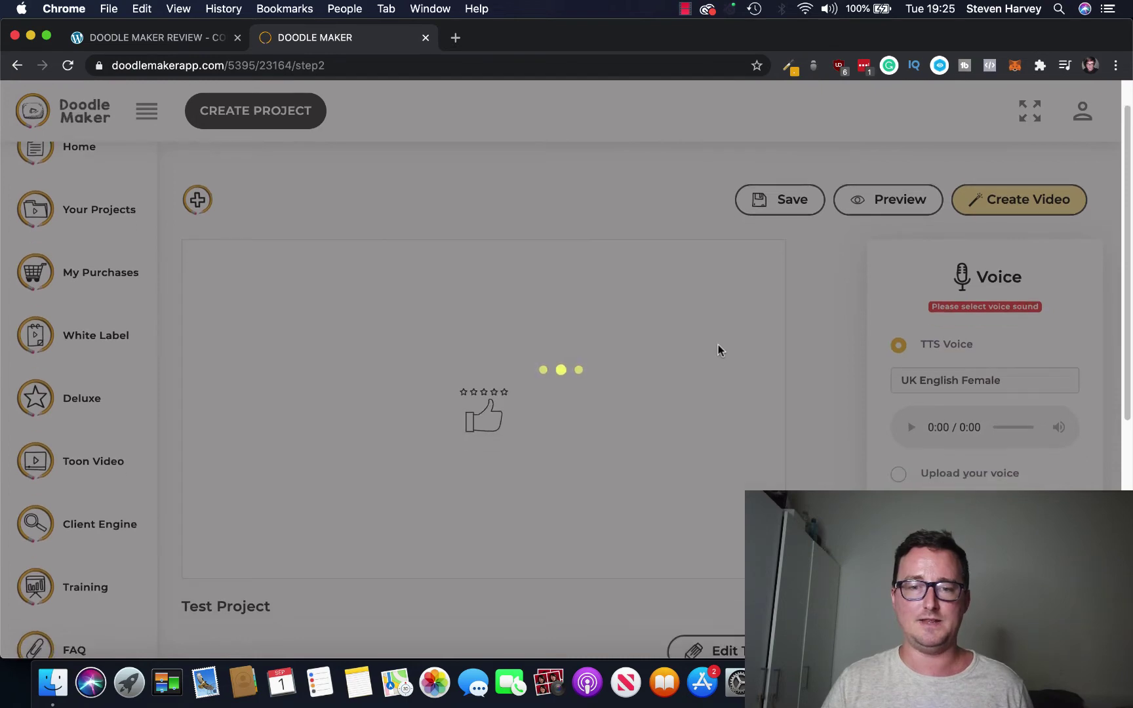
scroll(706, 373, "down", 2)
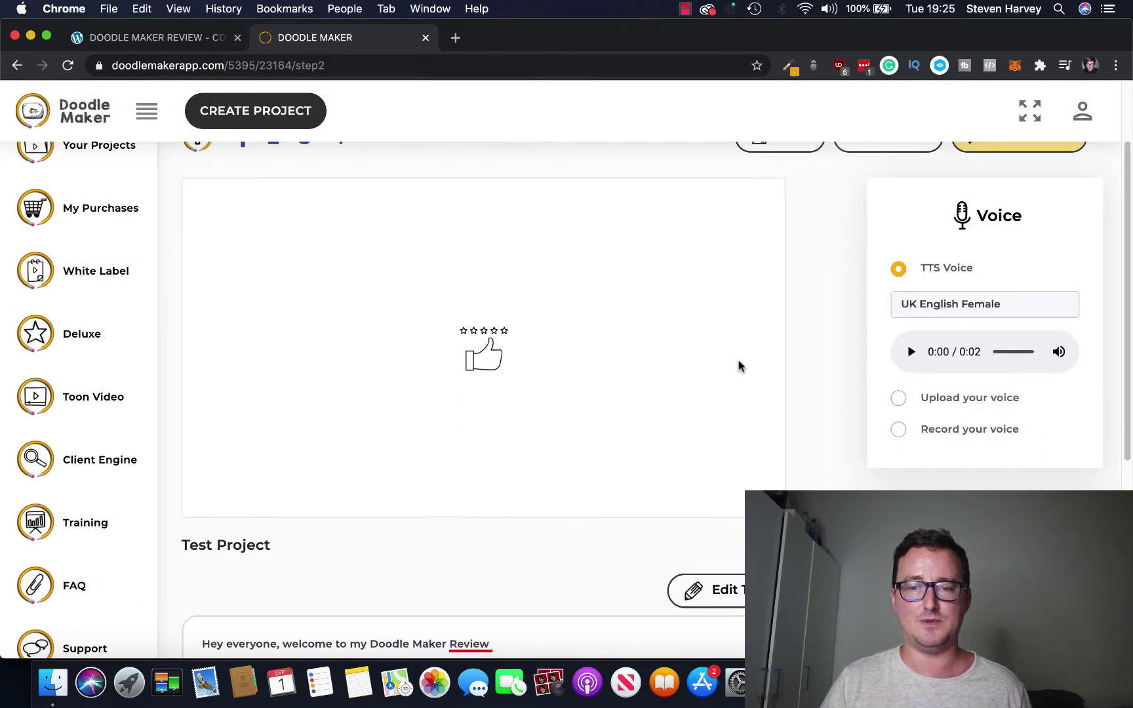
scroll(747, 367, "down", 4)
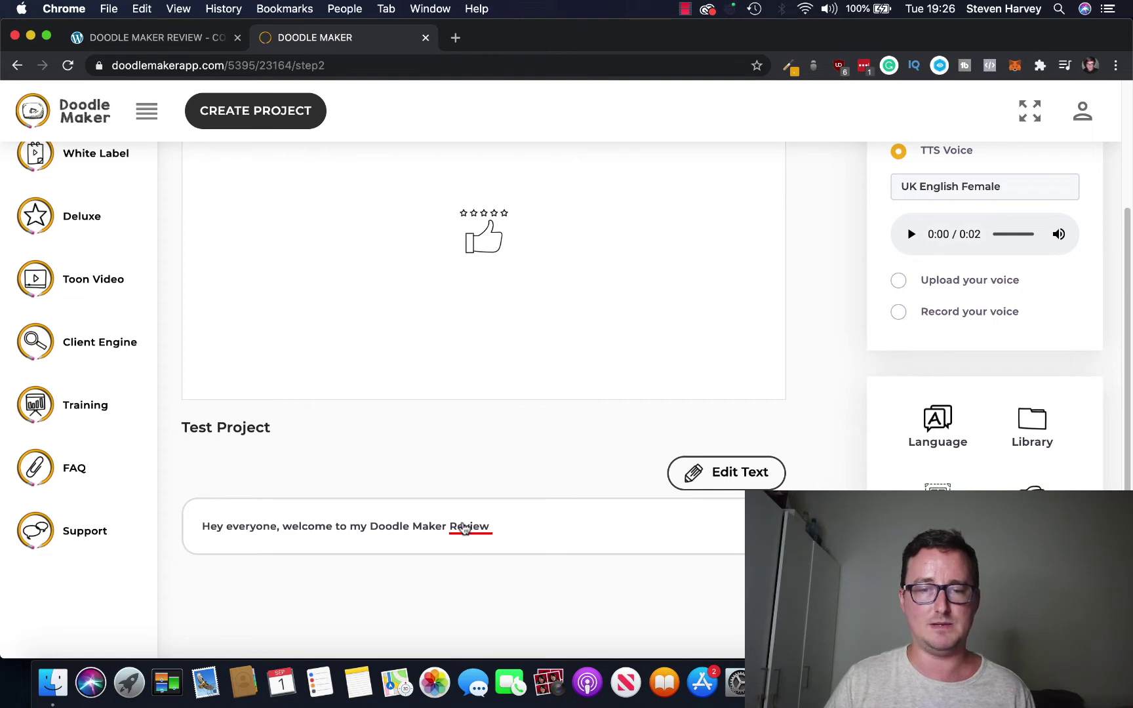
scroll(500, 456, "up", 4)
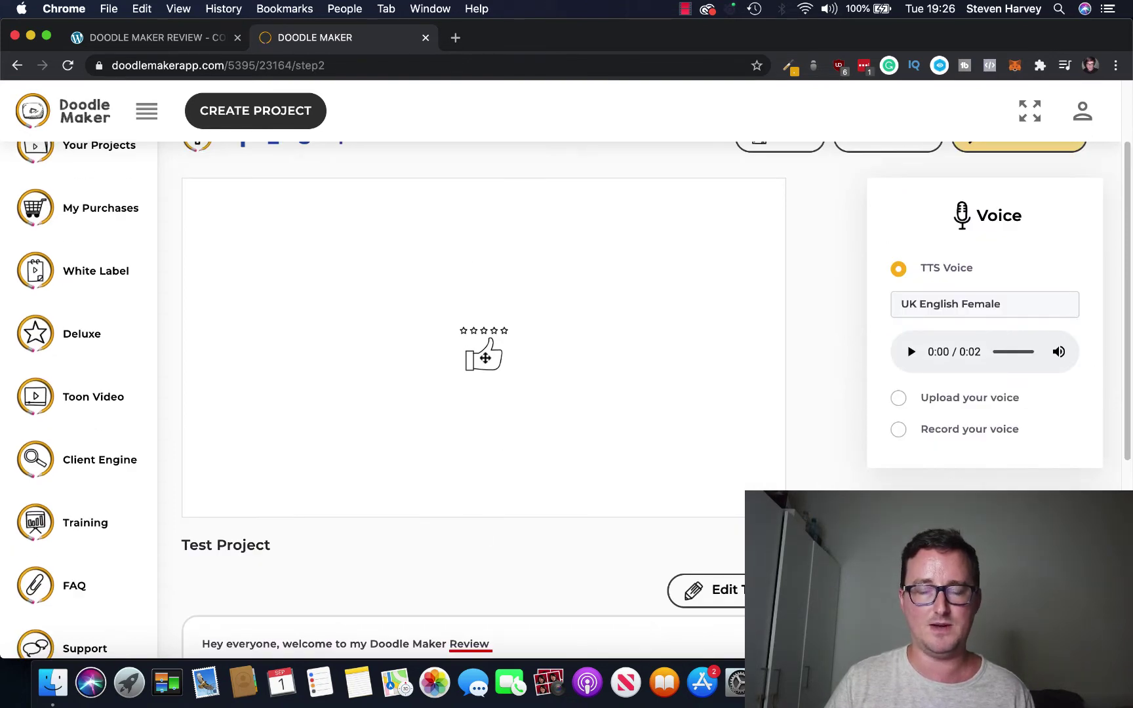
scroll(511, 366, "up", 1)
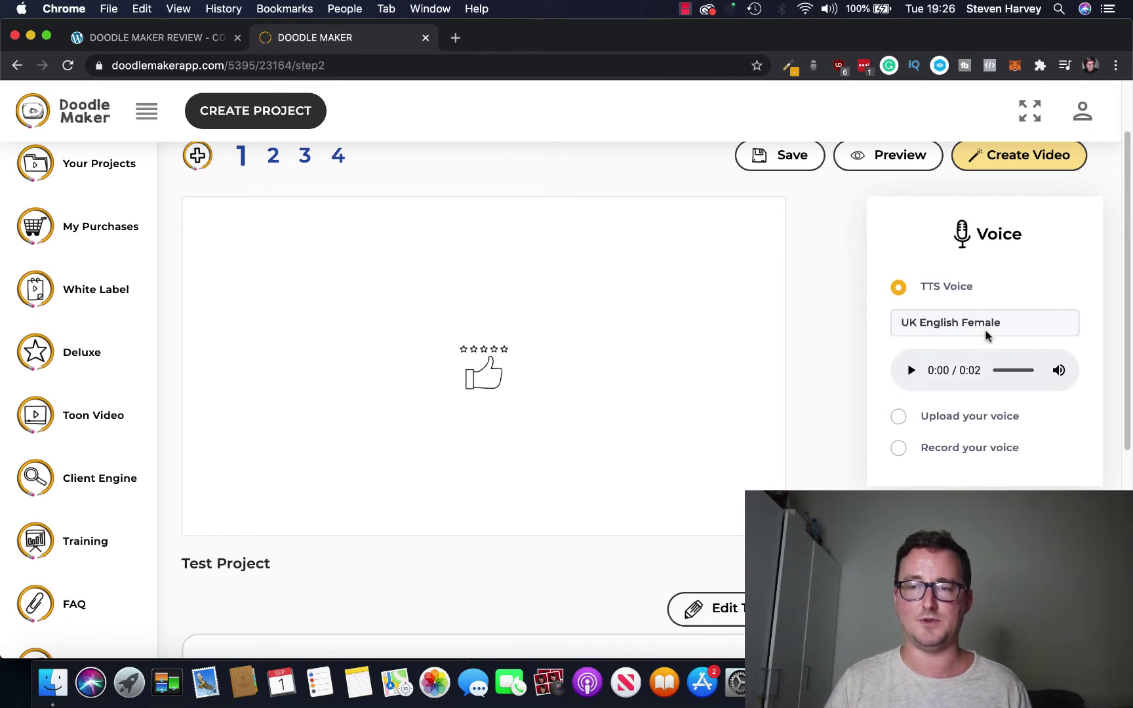
left_click(1017, 328)
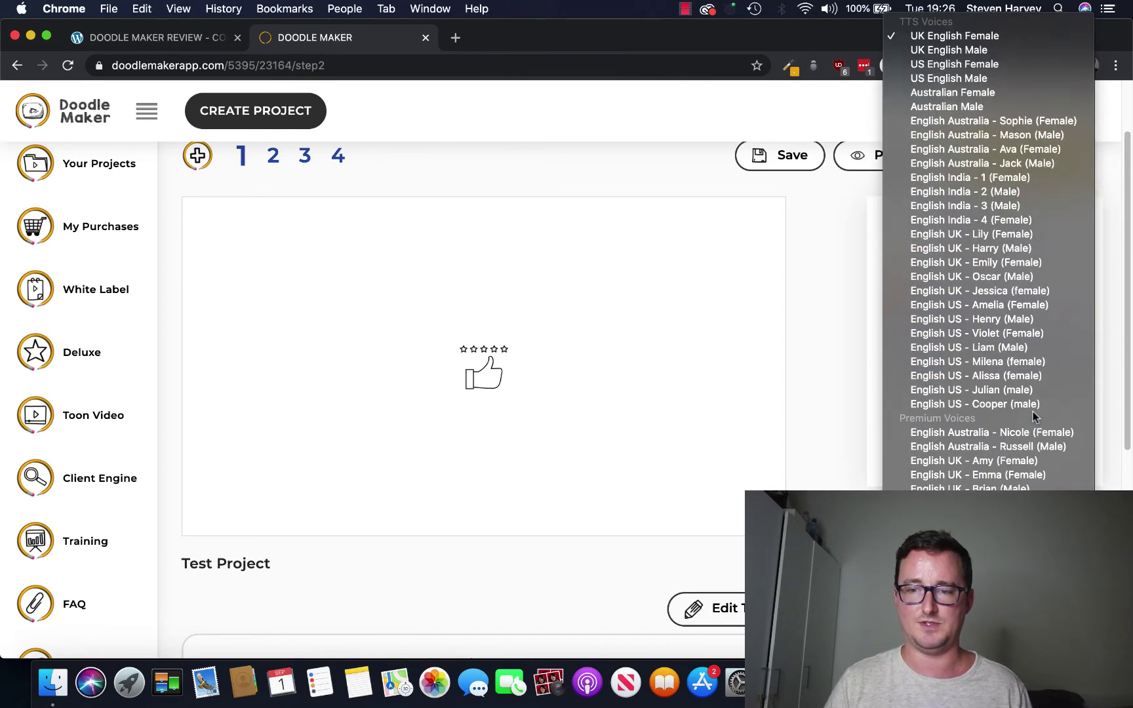
left_click(824, 302)
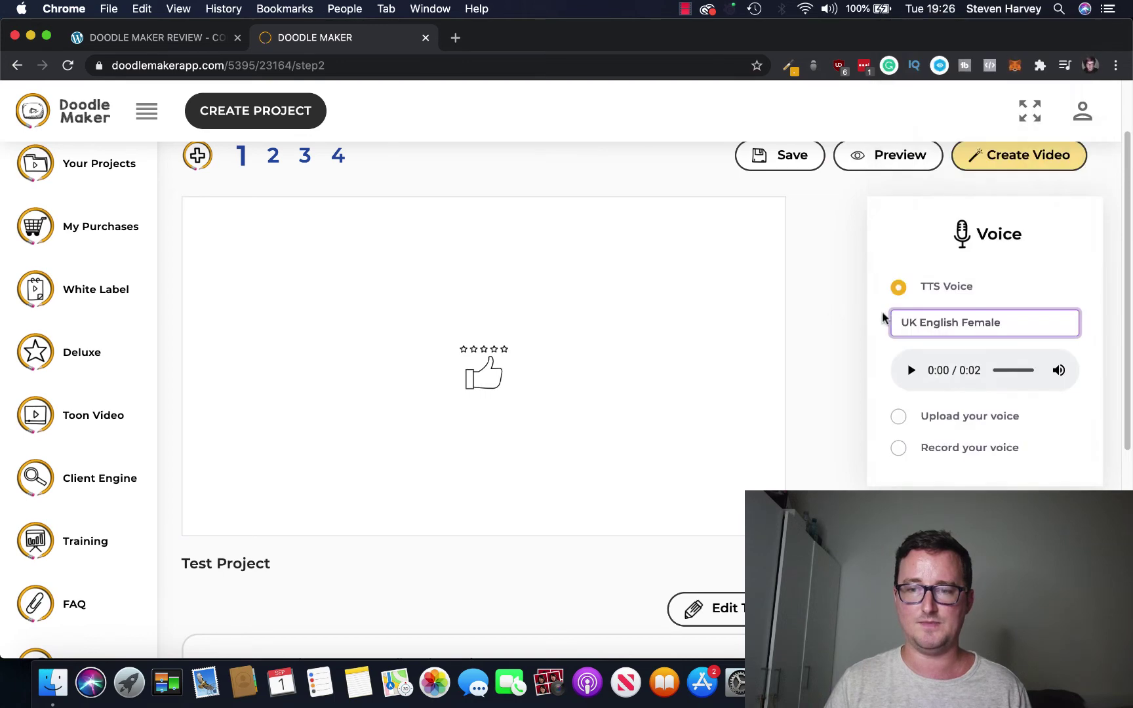
scroll(1010, 385, "down", 1)
scroll(1009, 385, "down", 2)
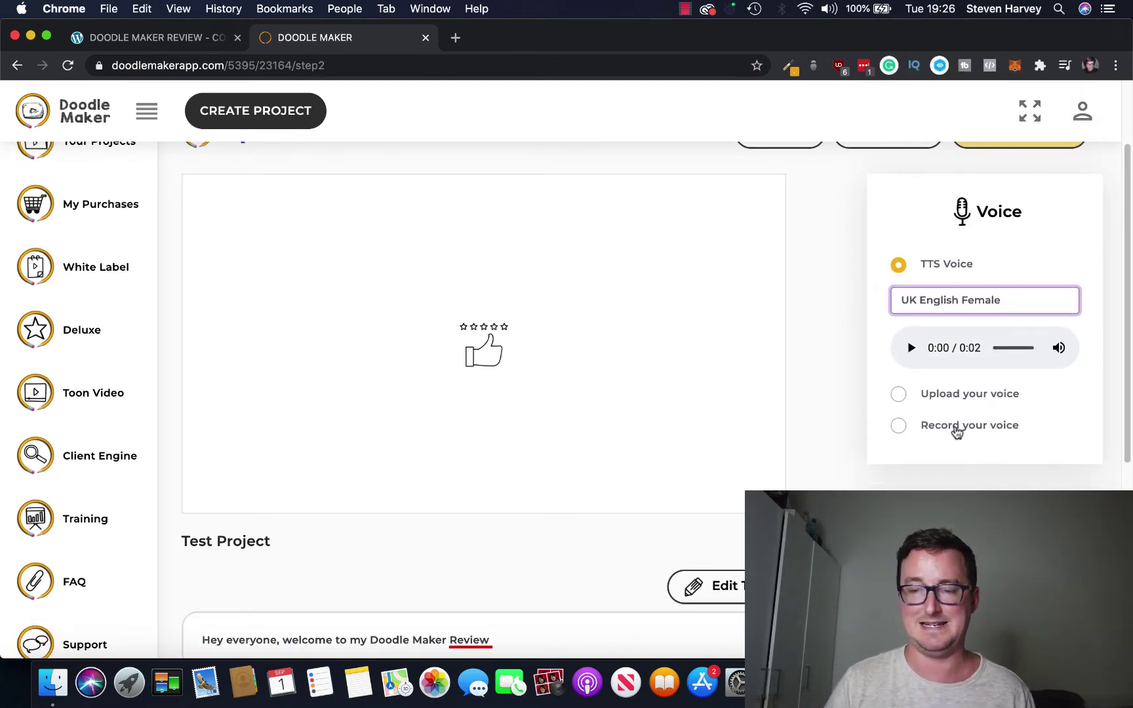
left_click(957, 429)
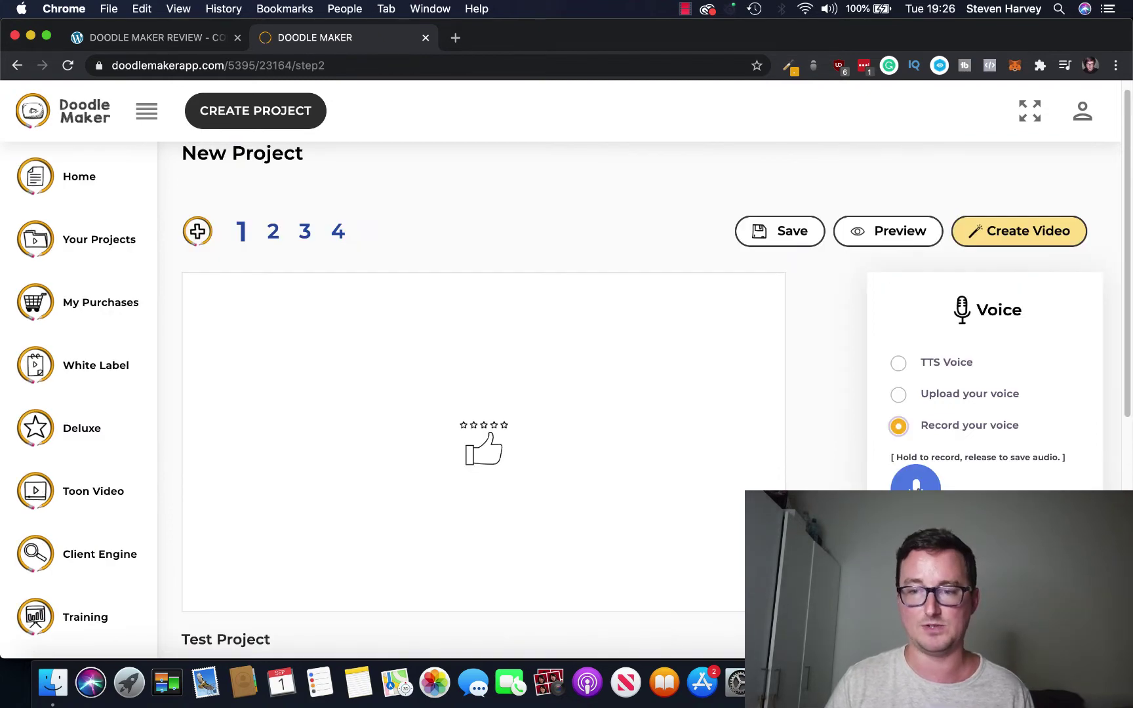
scroll(784, 410, "down", 3)
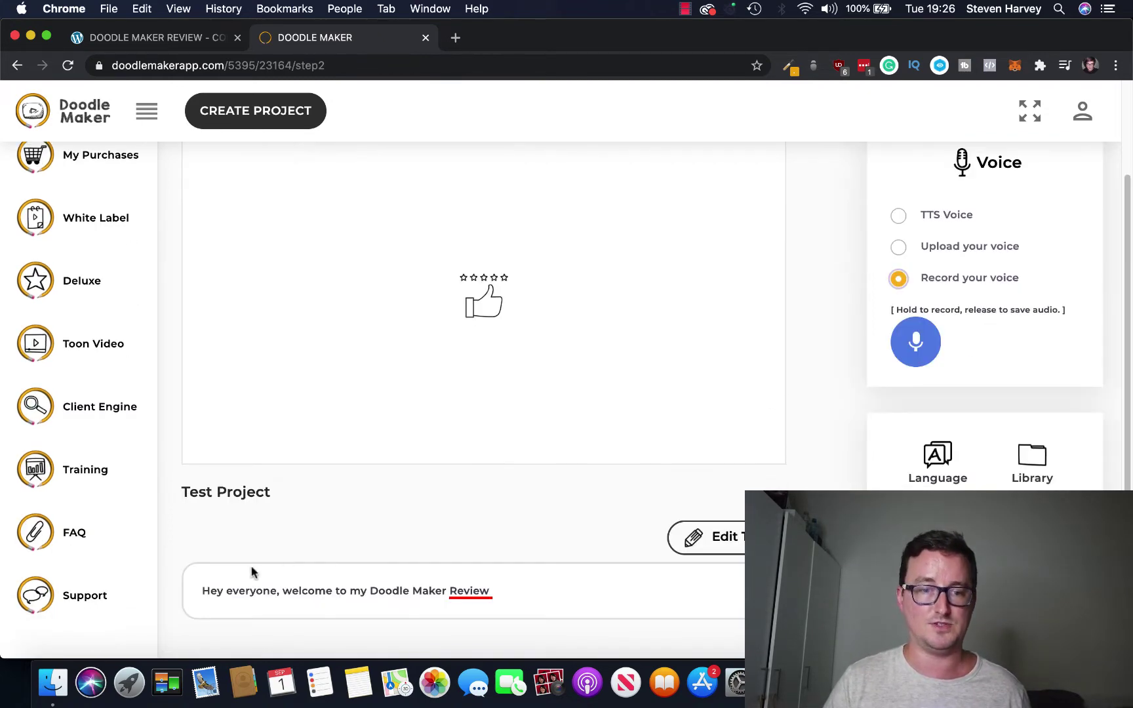
scroll(733, 376, "up", 2)
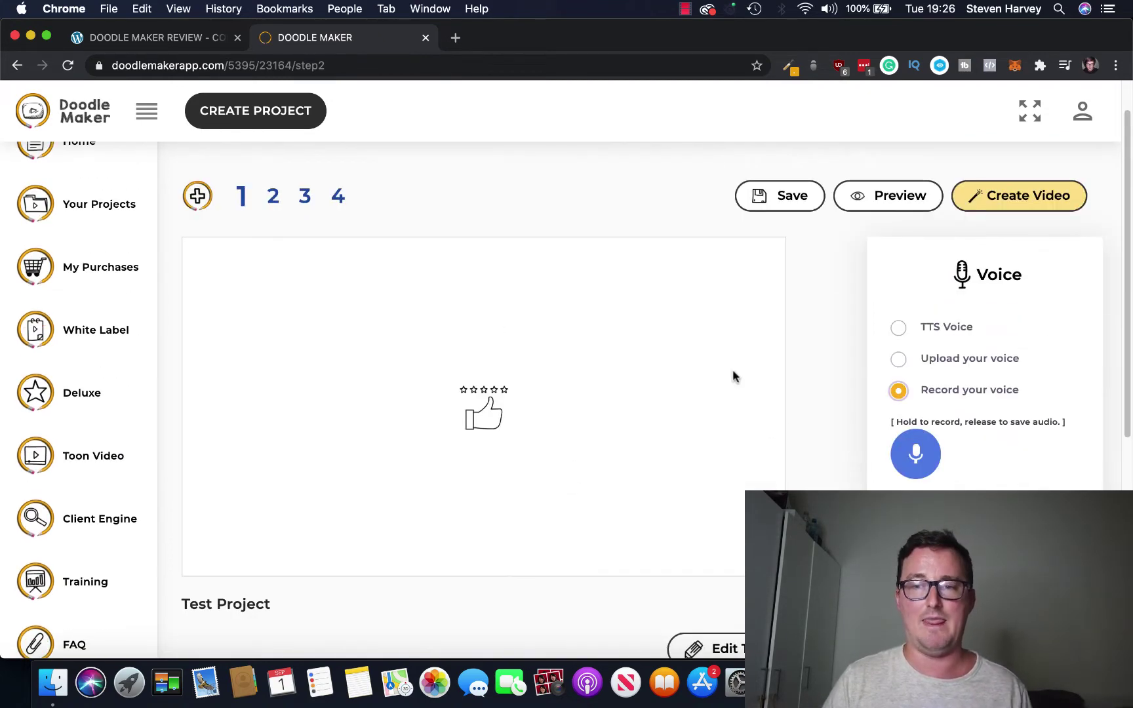
left_click(899, 328)
scroll(817, 347, "down", 5)
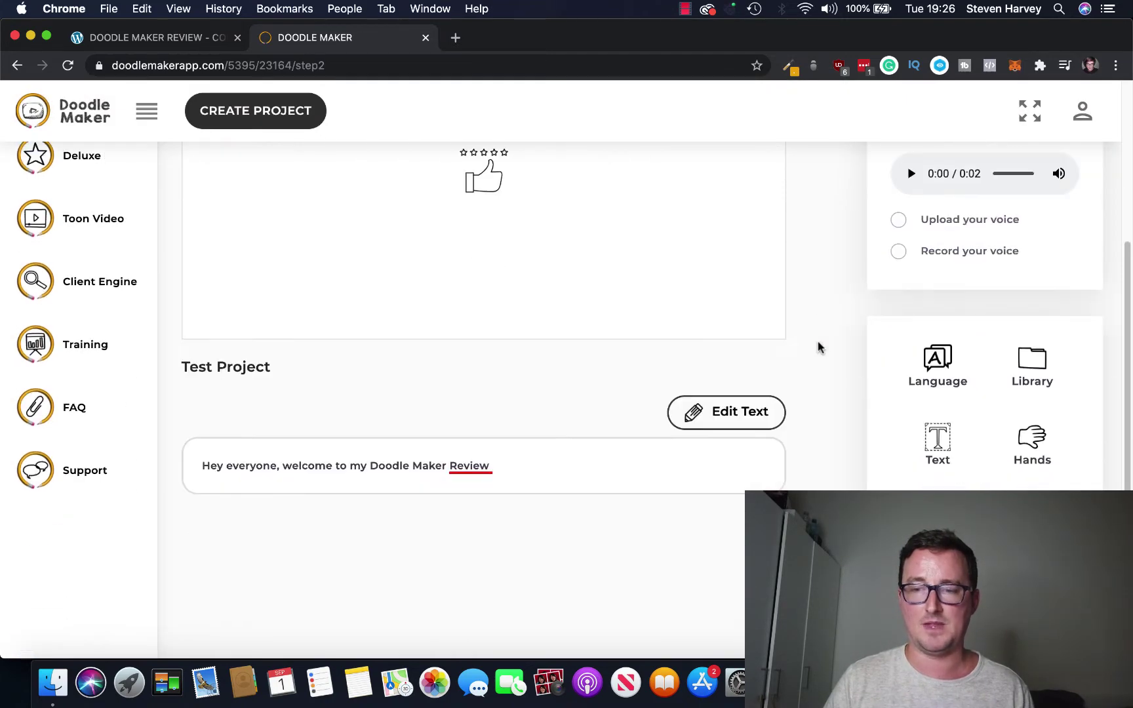
scroll(932, 377, "down", 1)
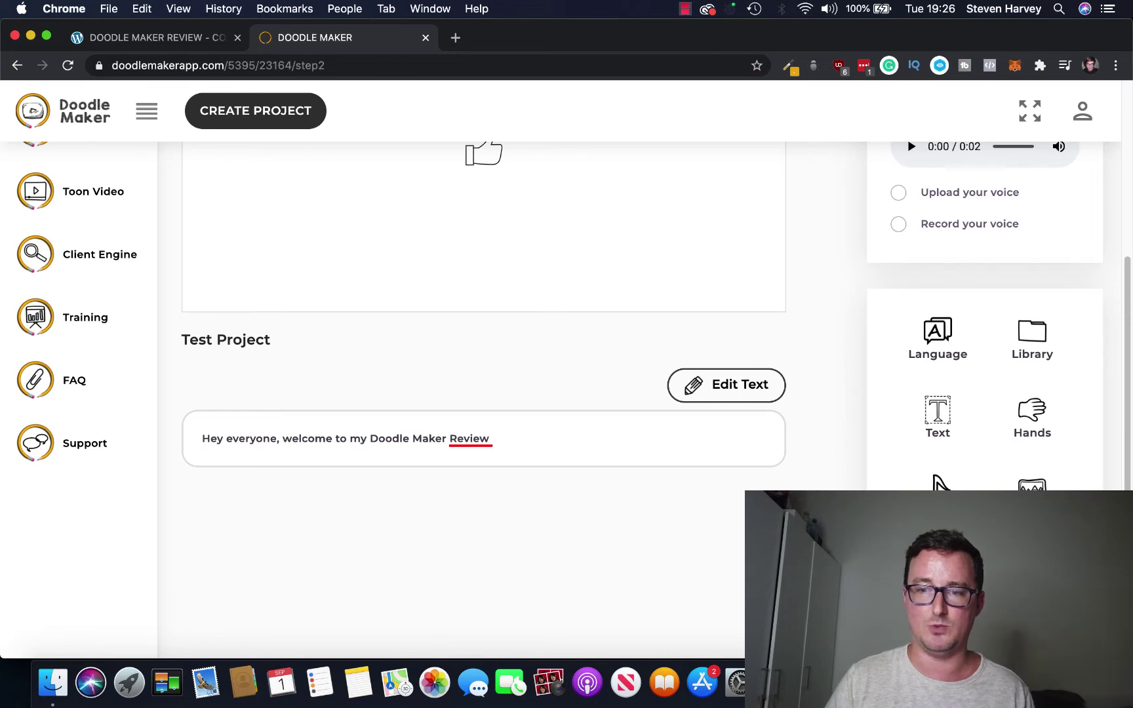
scroll(949, 425, "up", 4)
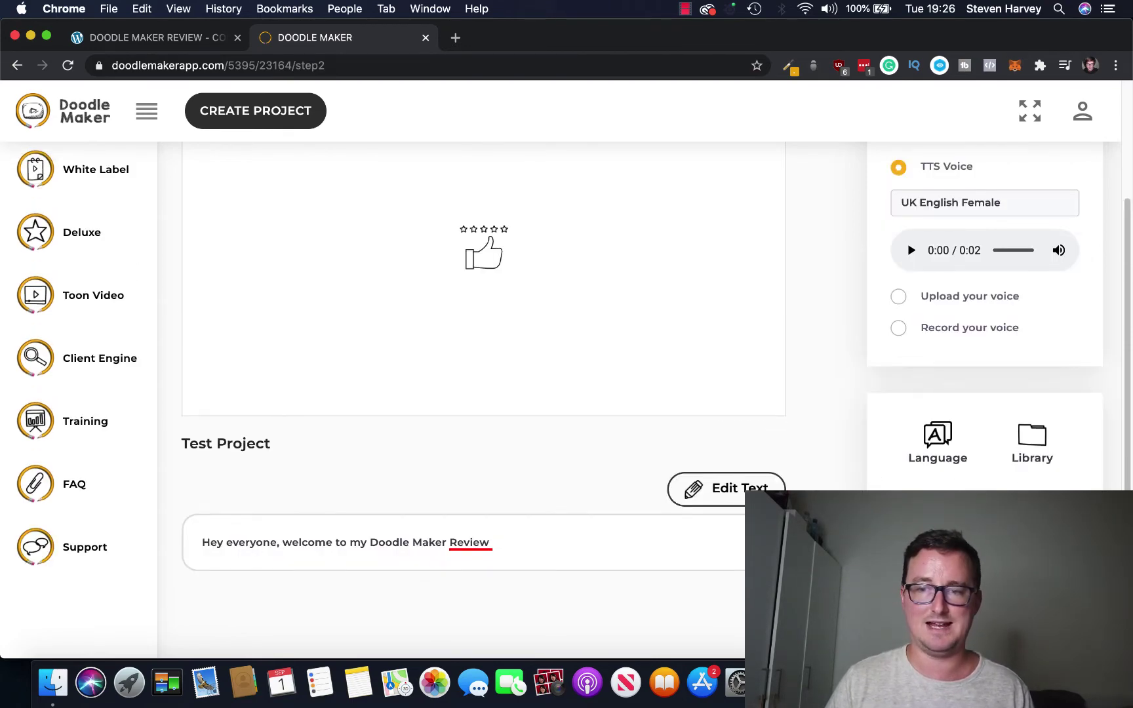
- Switch the drawing hand to the white-sleeved, gold-skinned hand and apply it
left_click(944, 531)
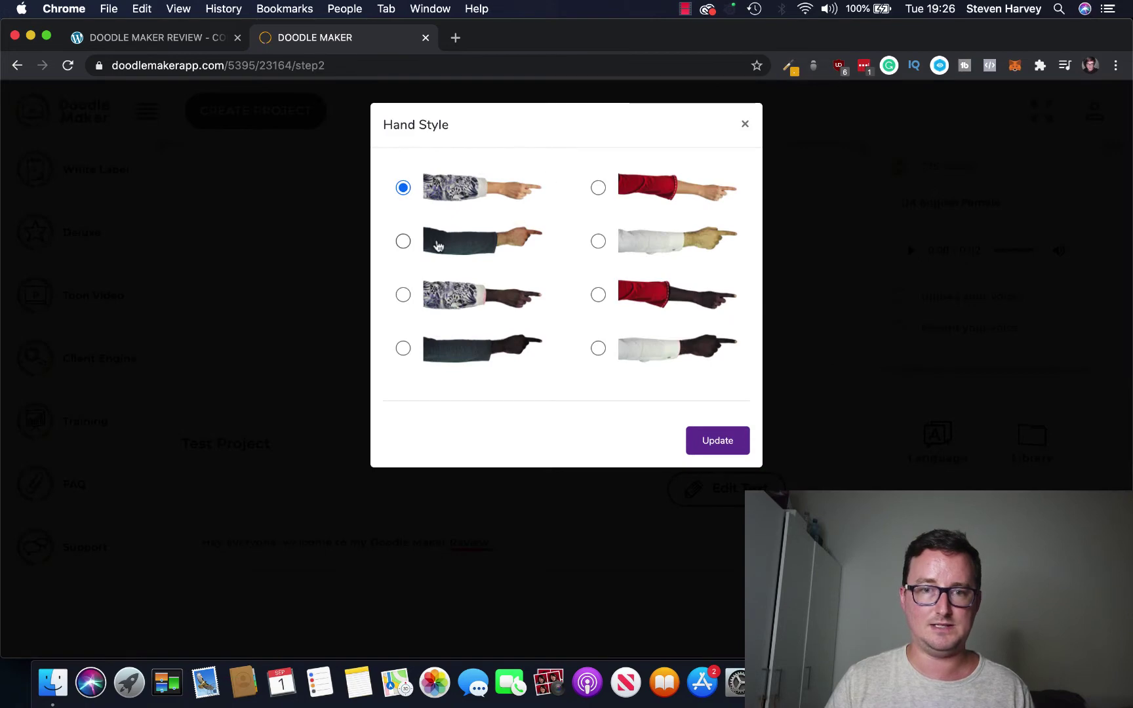
left_click(598, 241)
left_click(717, 438)
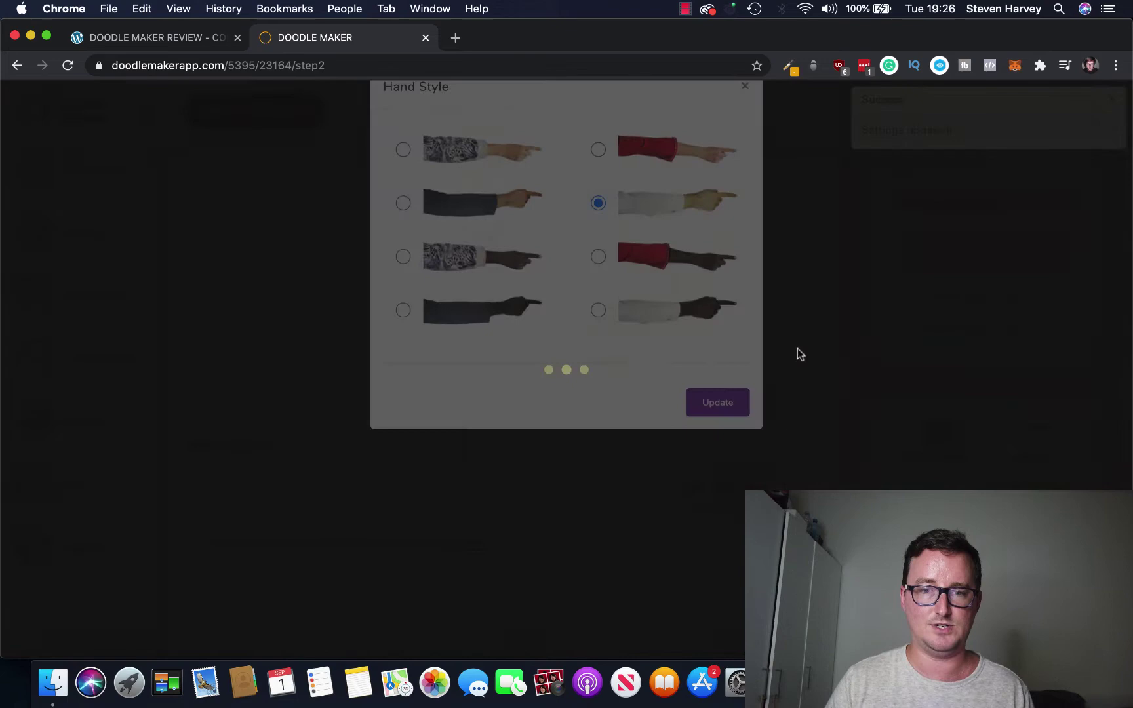
scroll(797, 354, "up", 3)
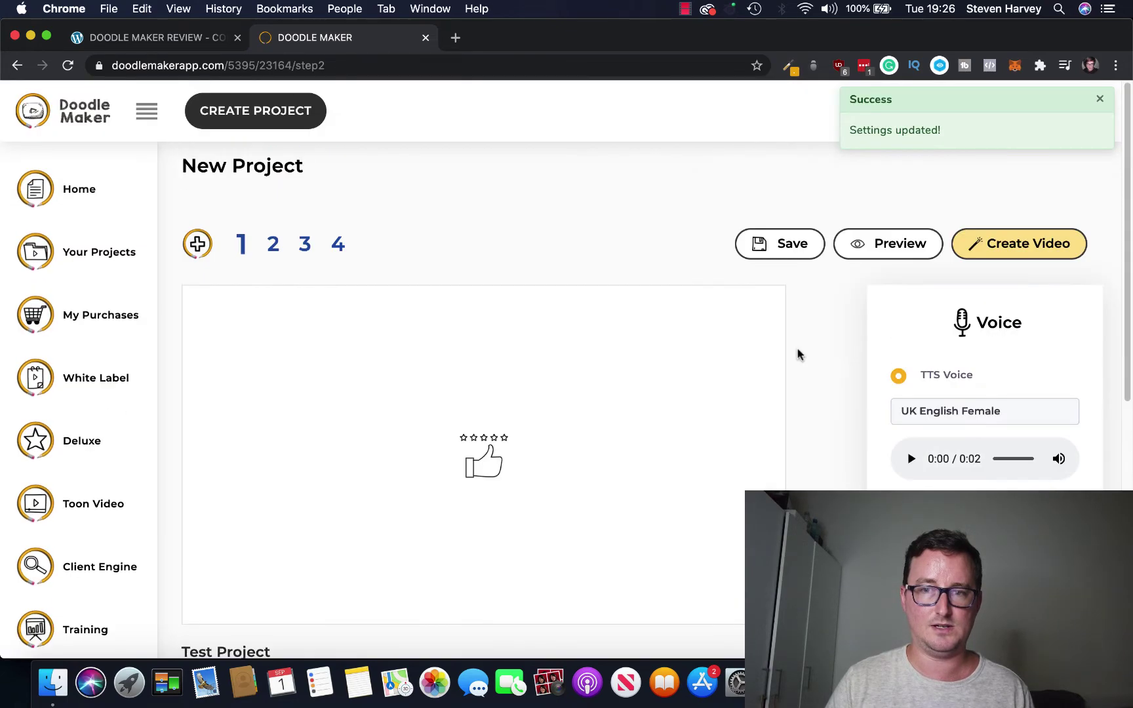
scroll(797, 355, "down", 2)
scroll(846, 401, "down", 2)
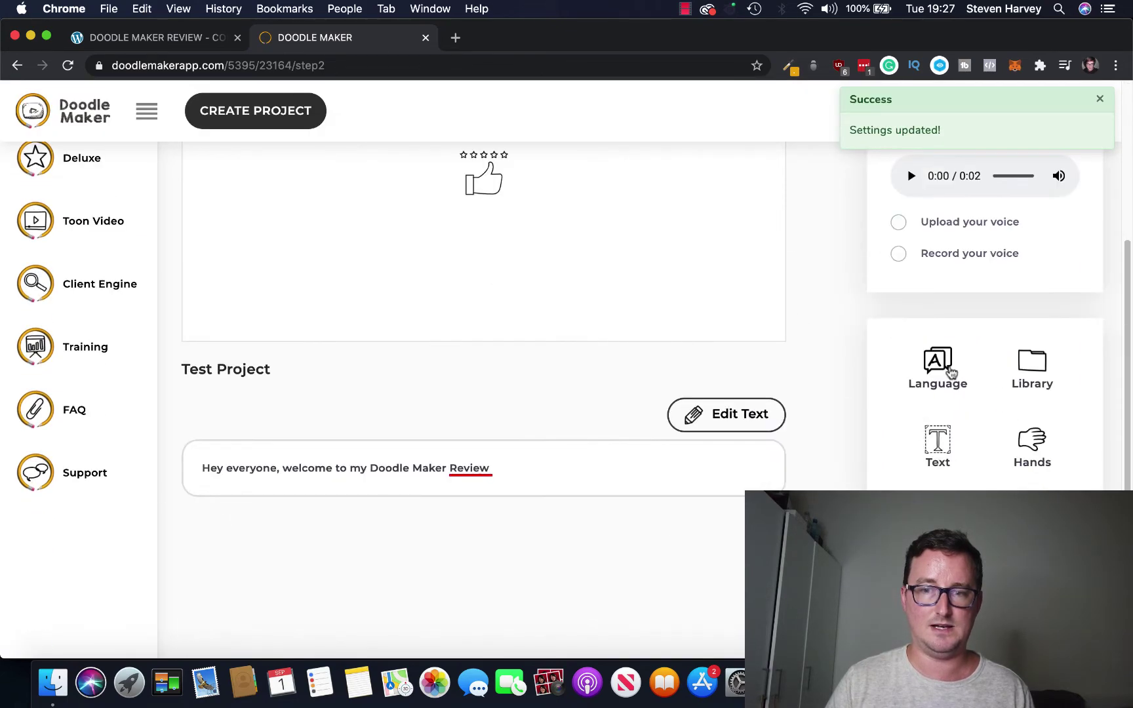
- Open the voice language settings and close them unchanged
left_click(948, 365)
left_click(745, 125)
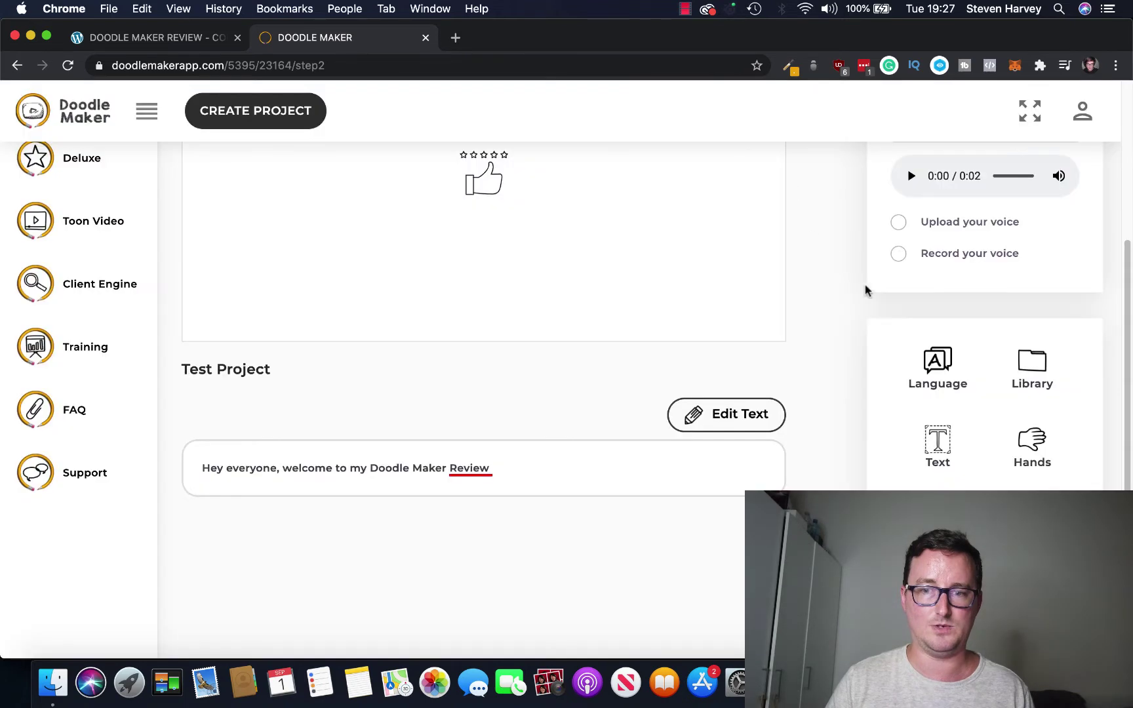
scroll(956, 488, "down", 1)
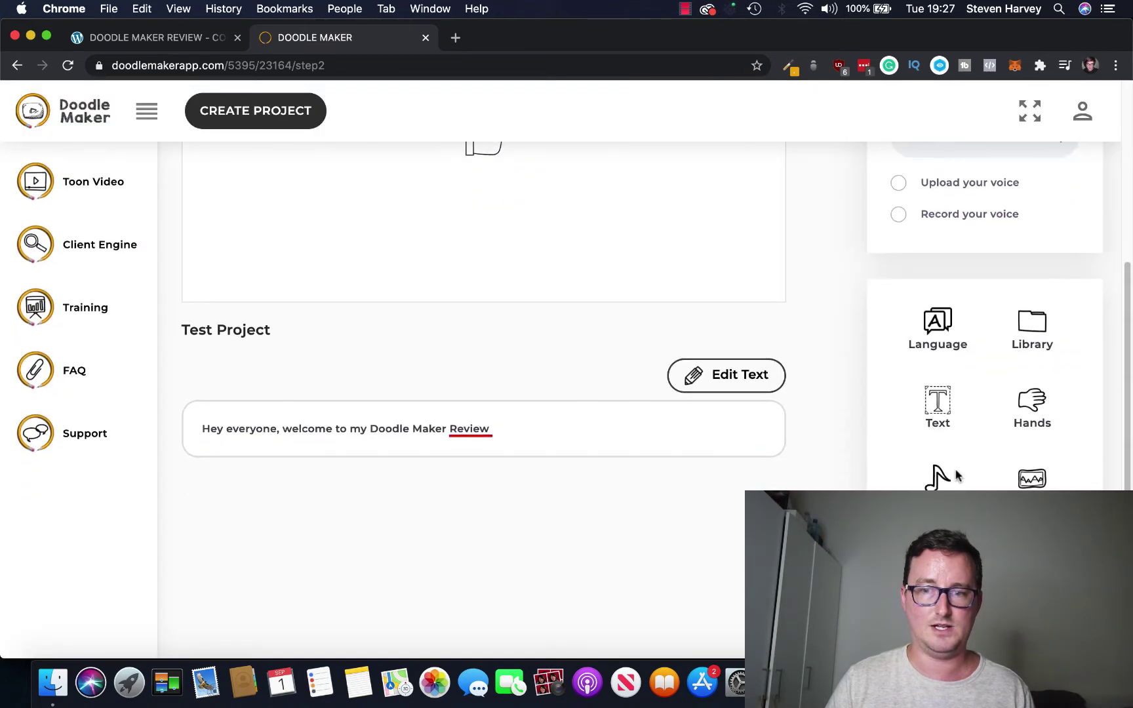
- Insert the text 'Welcome to my Doodle Maker Review' and drag it above the thumbs-up doodle
left_click(938, 404)
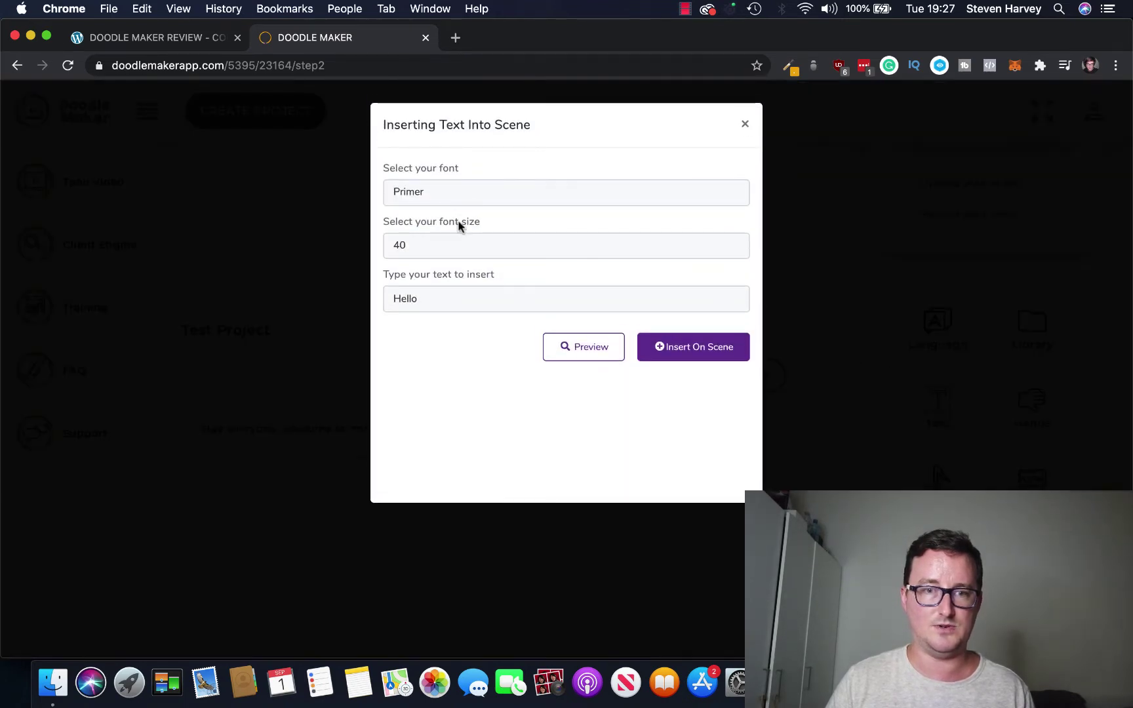
left_click(486, 299)
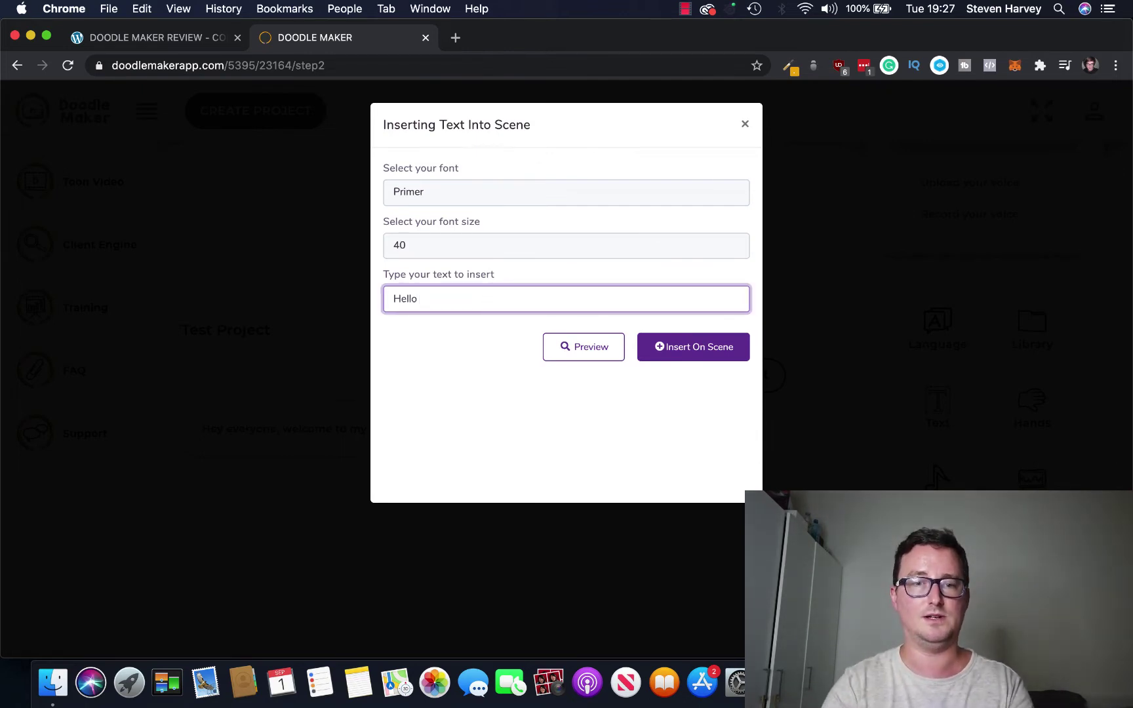
key("BackSpace")
key("BackSpace")
key("BackSpace")
key("BackSpace")
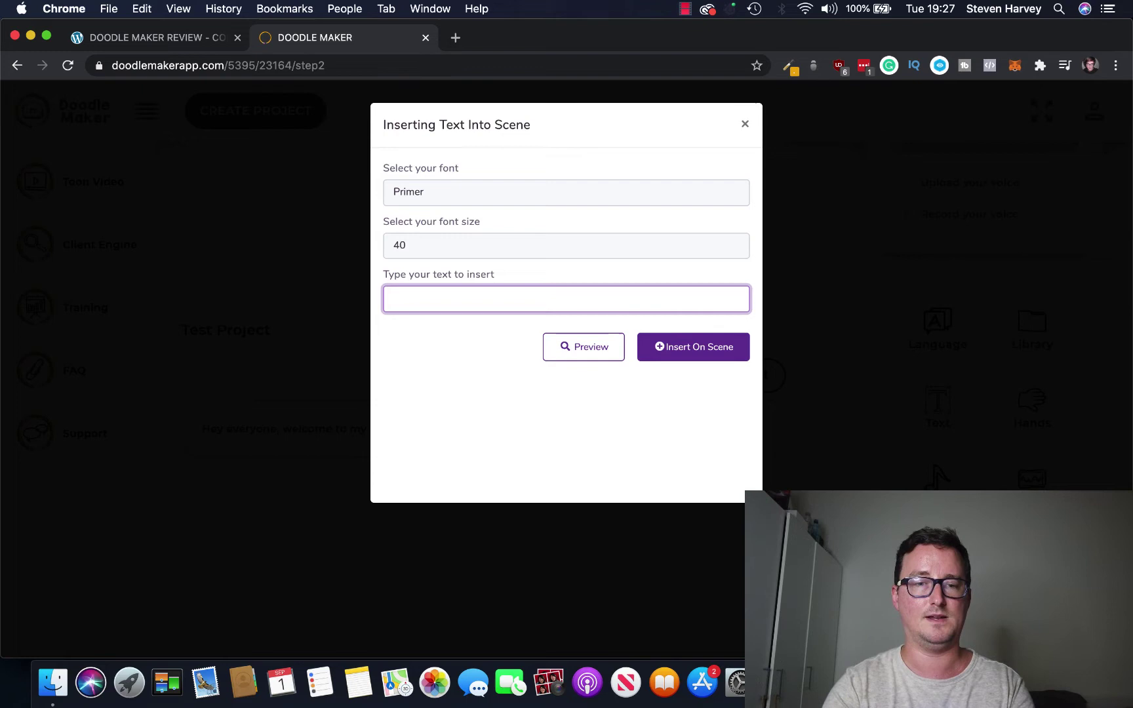
type("He")
key("BackSpace")
key("BackSpace")
type("Welcome to ")
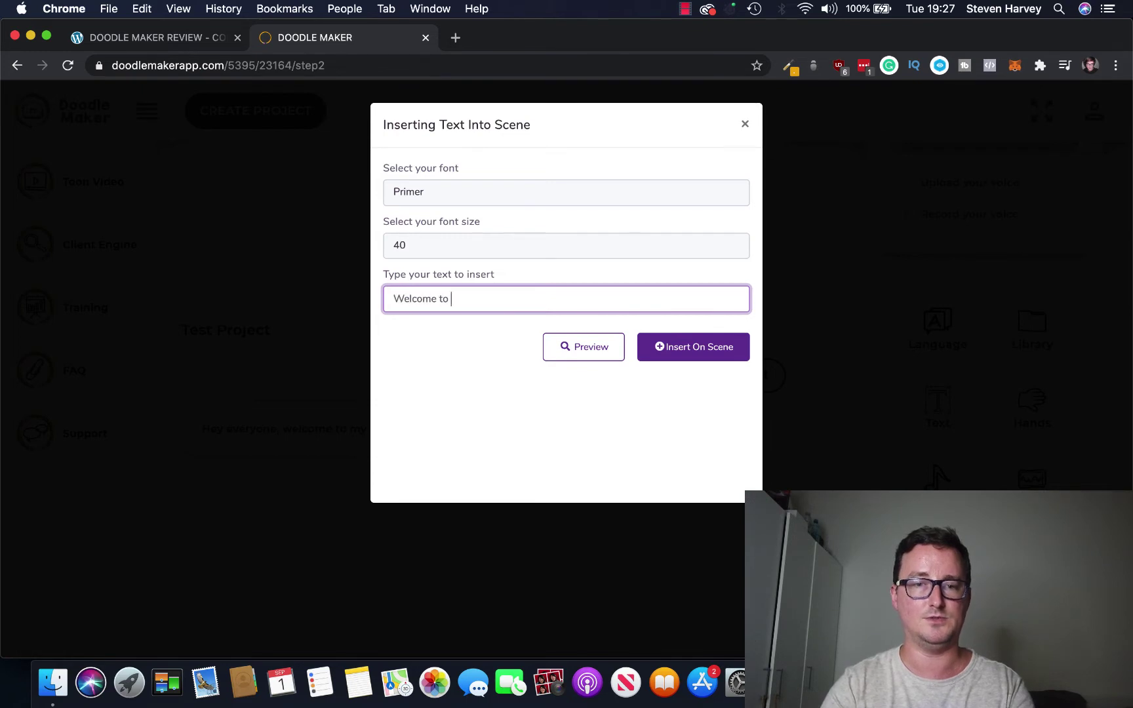
type("my Doodle Maker Review")
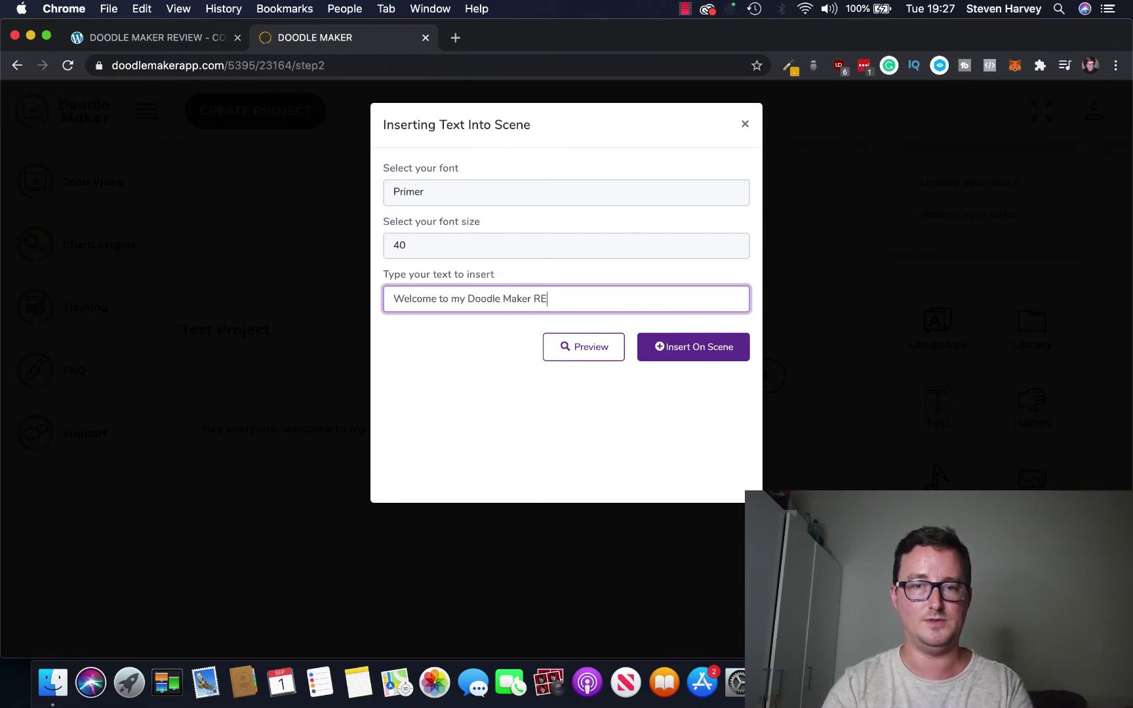
left_click(684, 355)
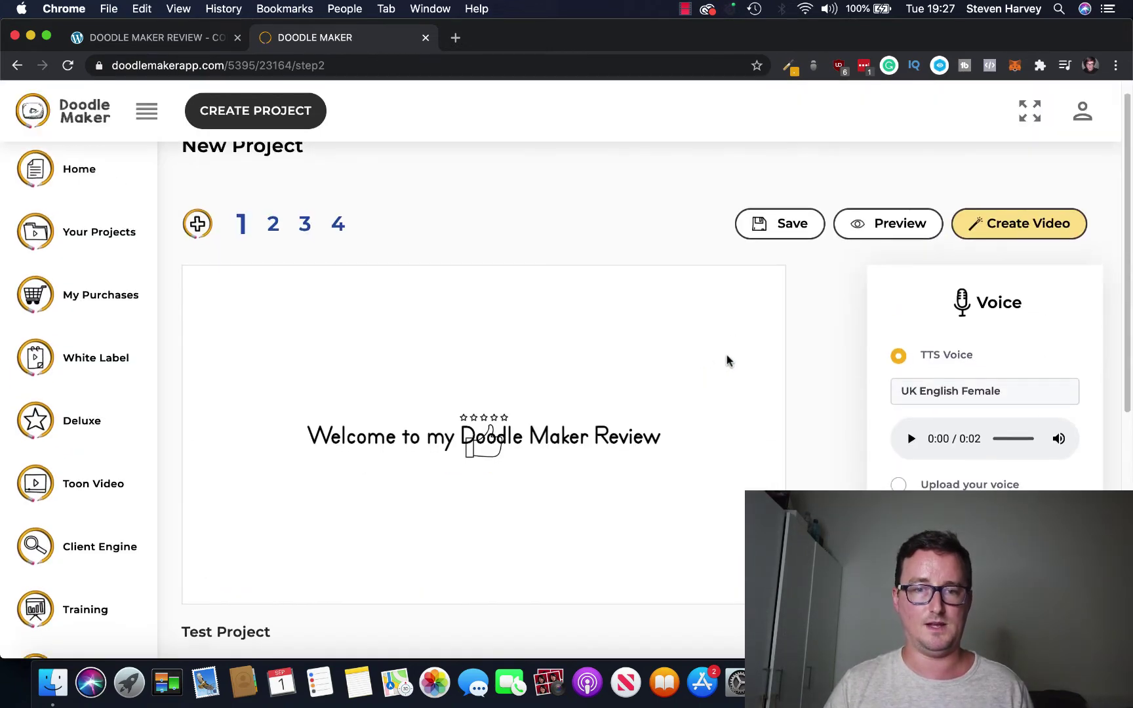
left_click_drag(603, 438, 602, 352)
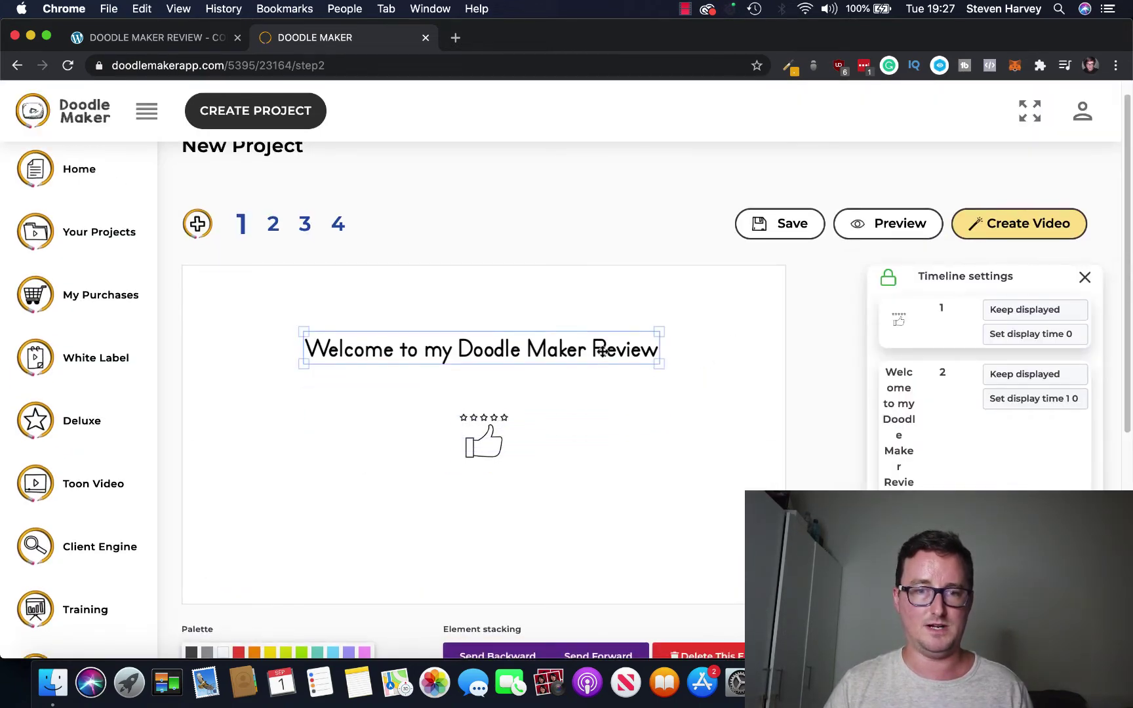
scroll(789, 379, "down", 5)
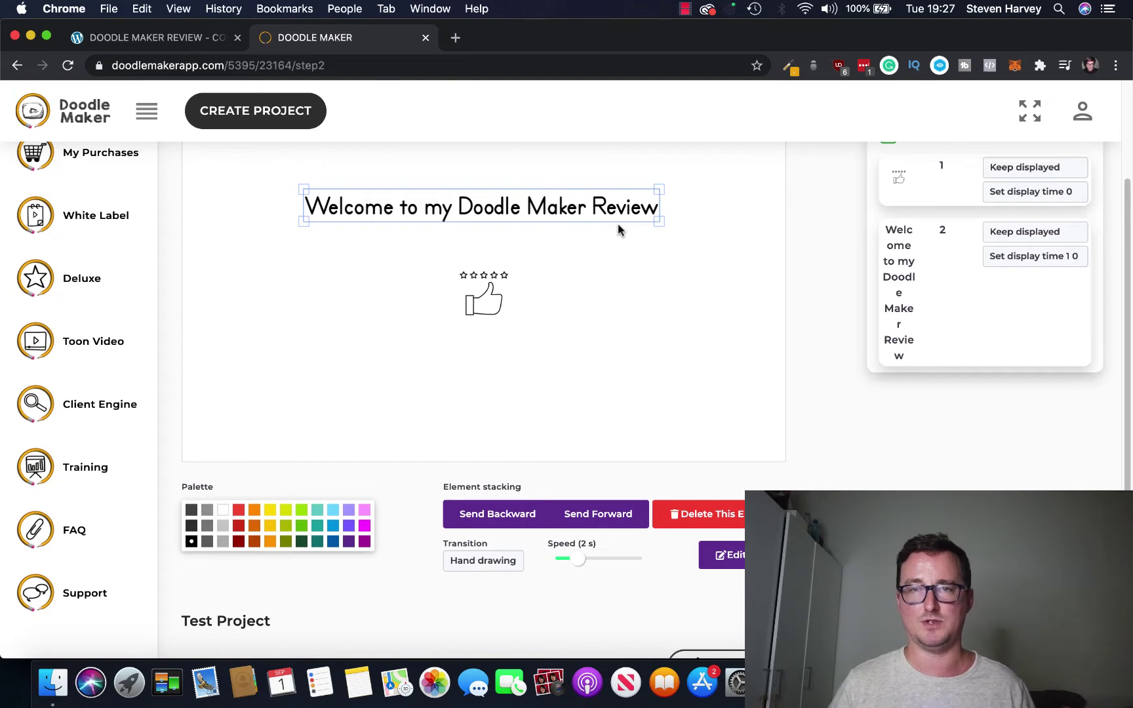
scroll(868, 304, "up", 3)
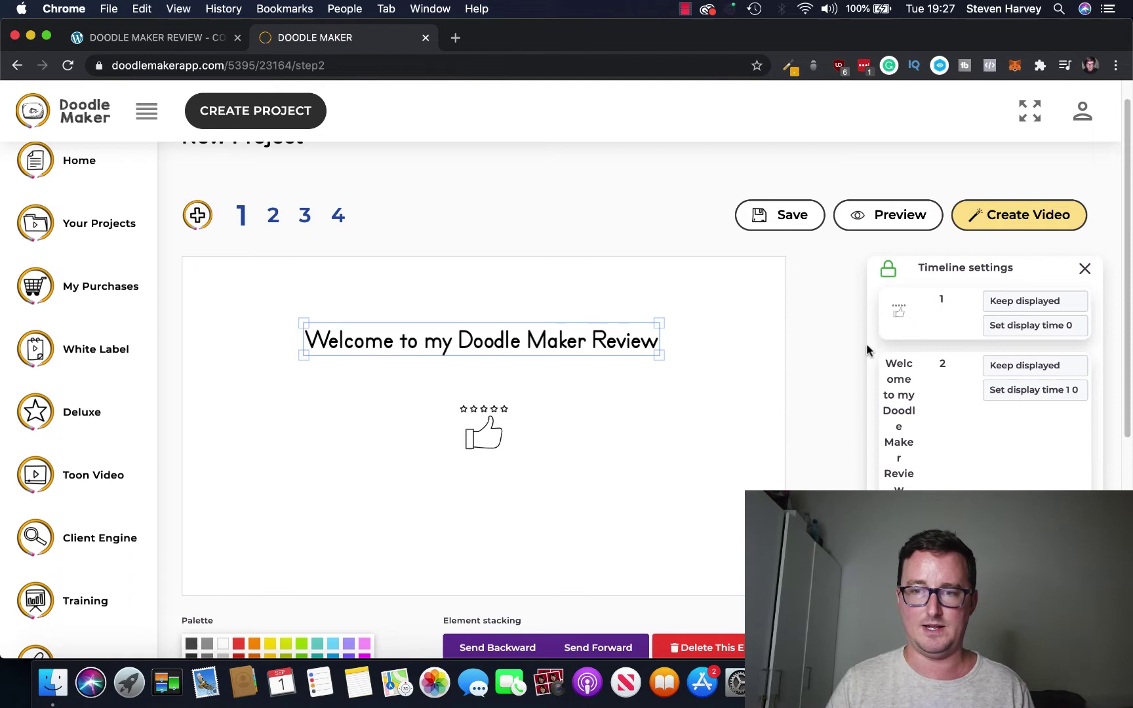
scroll(844, 354, "down", 5)
scroll(844, 354, "up", 6)
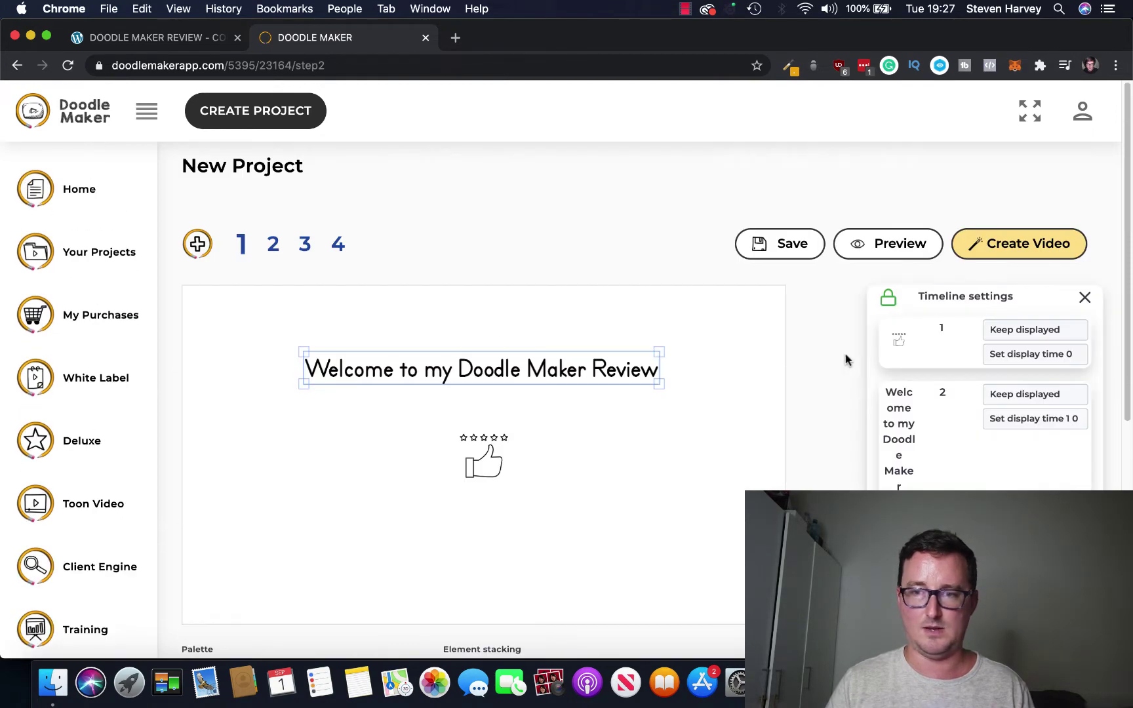
- Play the slide 1 preview with the soundtrack volume raised
left_click(895, 245)
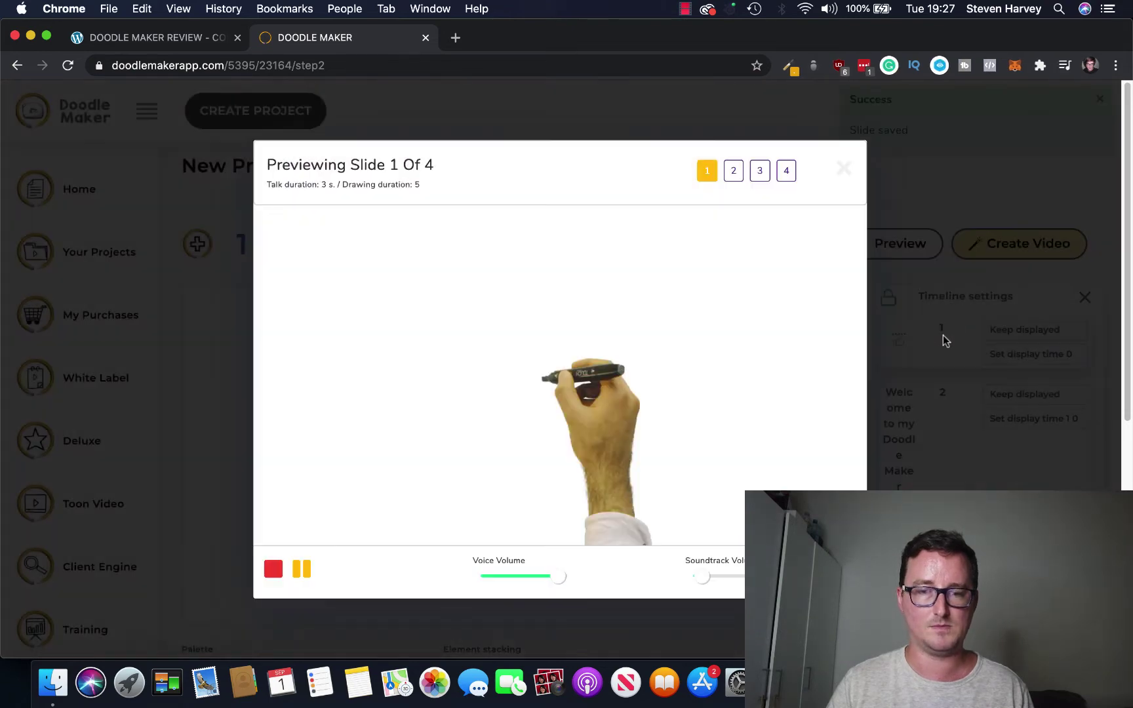
left_click_drag(701, 576, 728, 584)
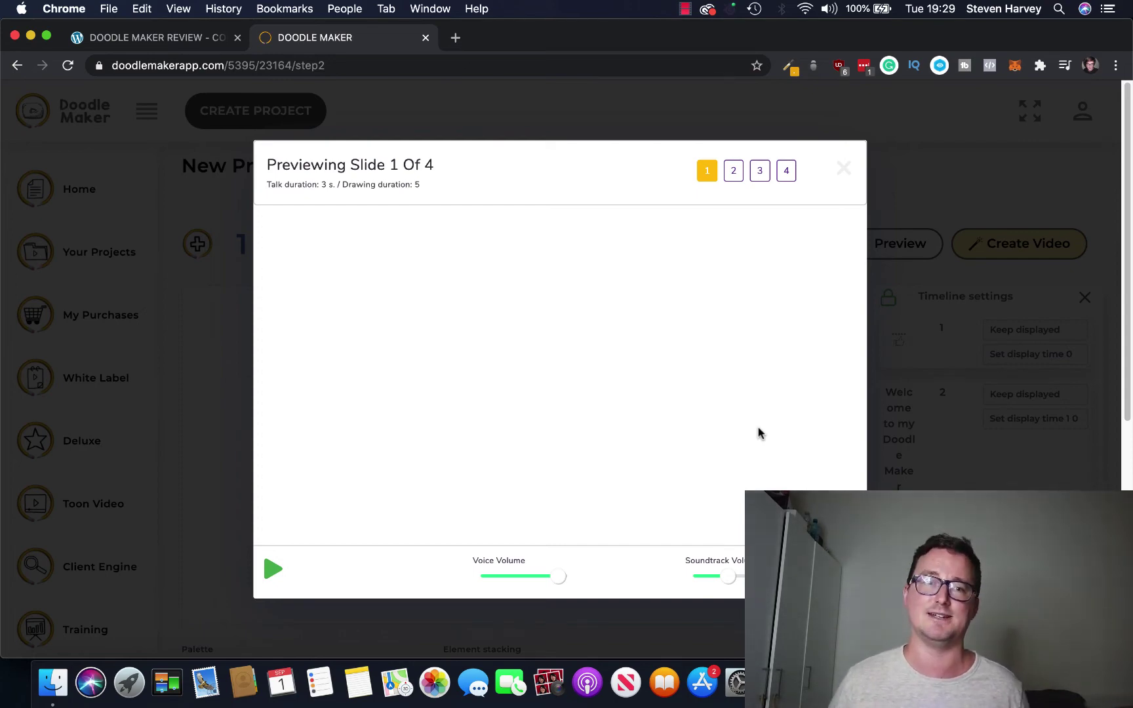
- Close the slide preview
left_click(843, 167)
scroll(824, 342, "down", 5)
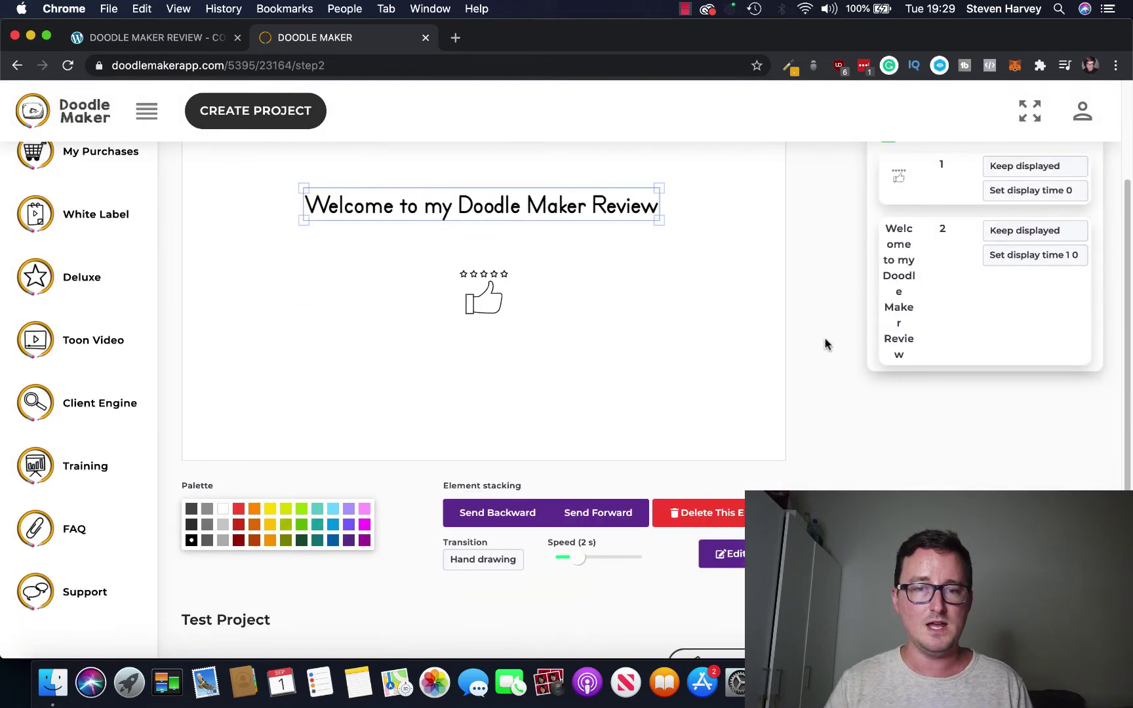
scroll(824, 329, "up", 4)
scroll(821, 328, "up", 1)
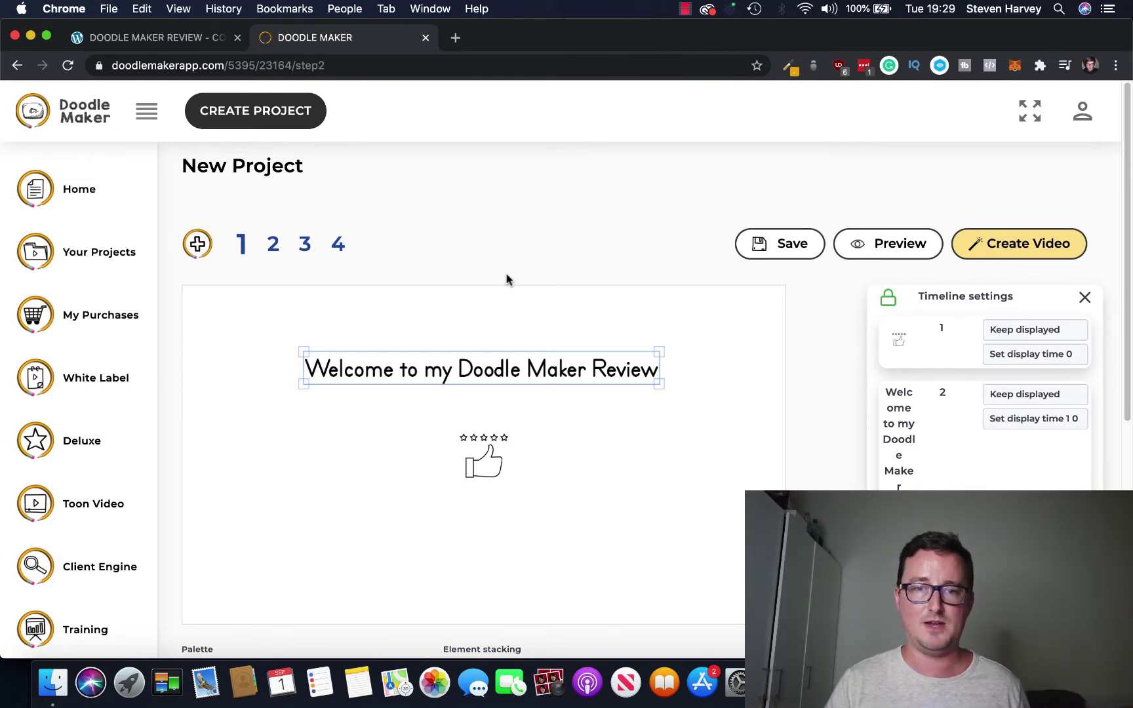
- Visit Your Projects, My Purchases and Create Project, ending on My Purchases showing Commercial and Deluxe owned
left_click(133, 256)
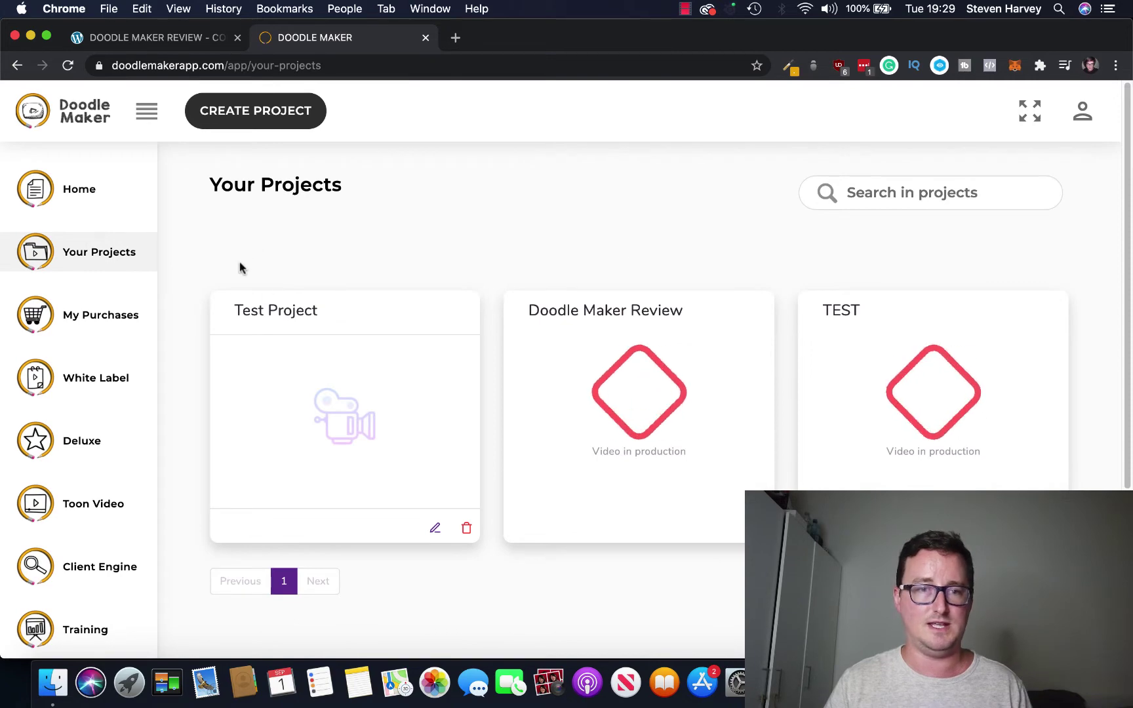
left_click(102, 318)
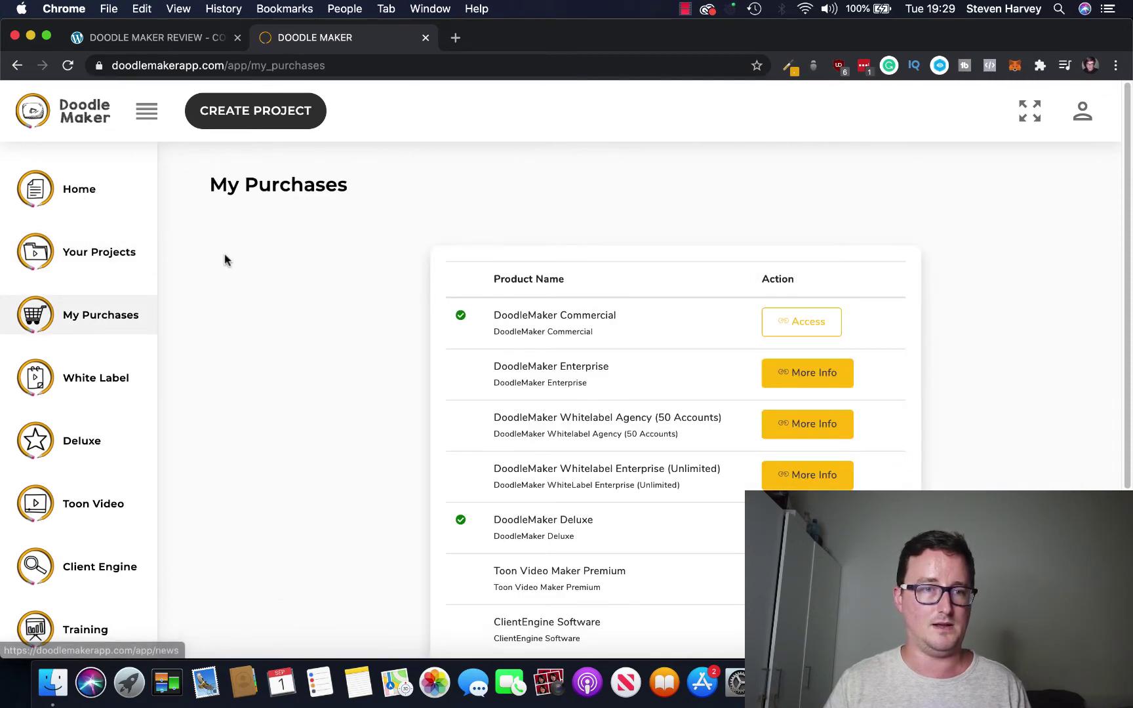
left_click(121, 260)
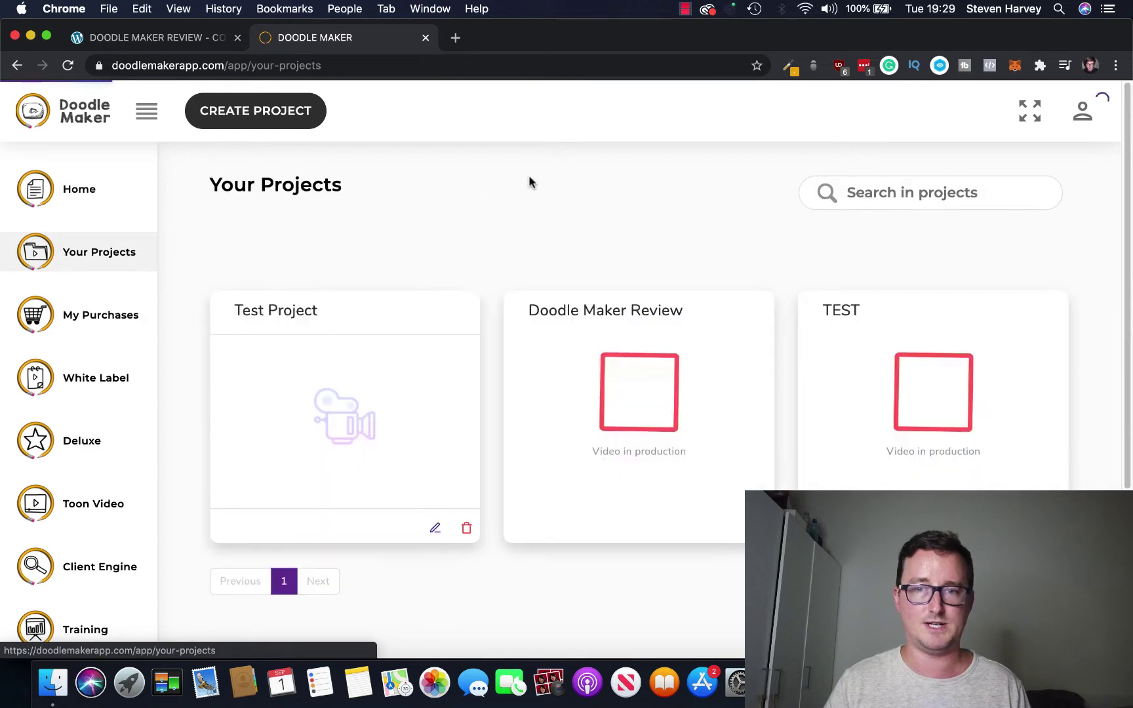
left_click(298, 113)
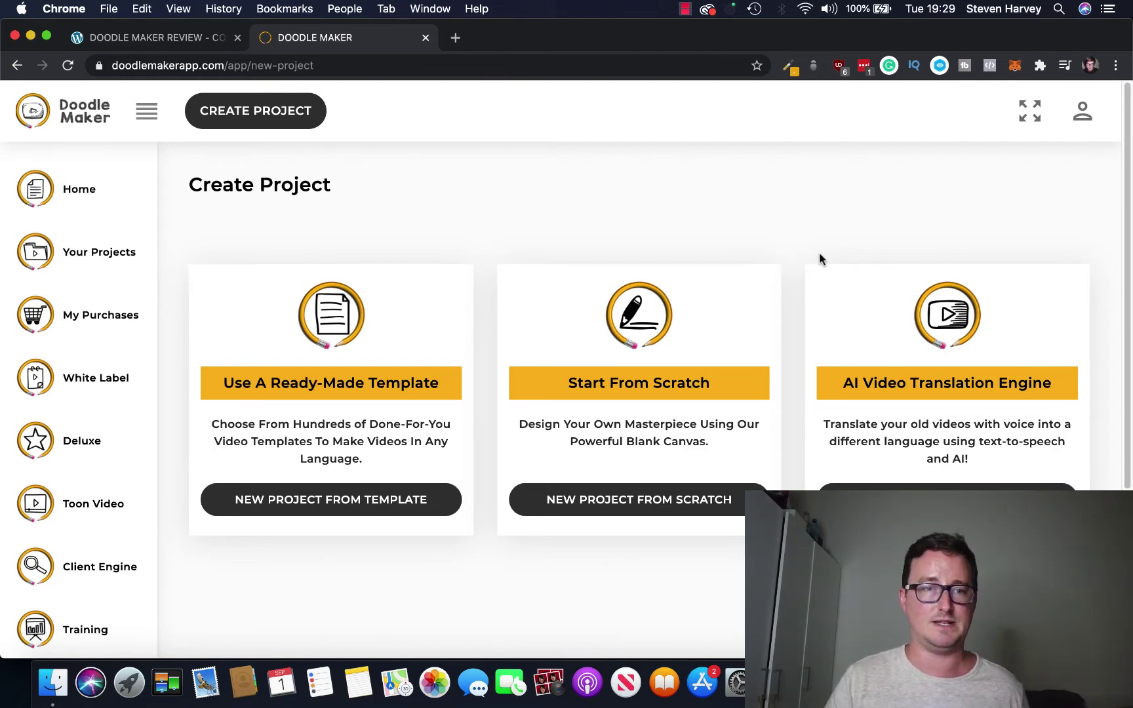
left_click(107, 308)
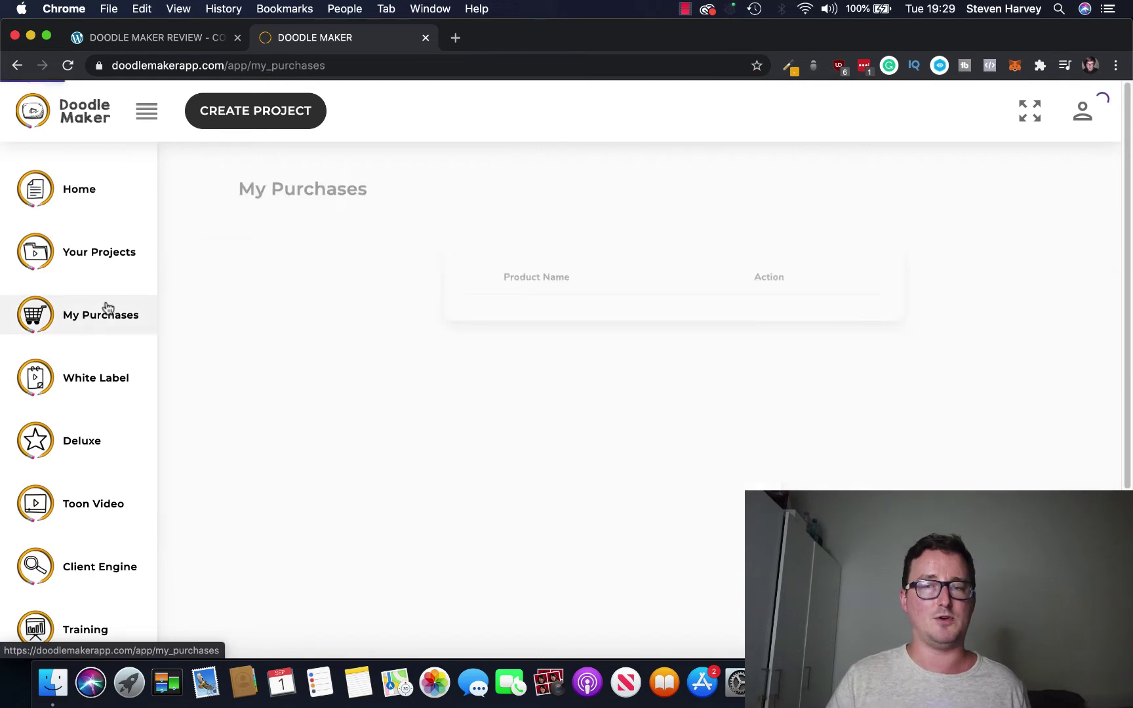
scroll(844, 253, "down", 3)
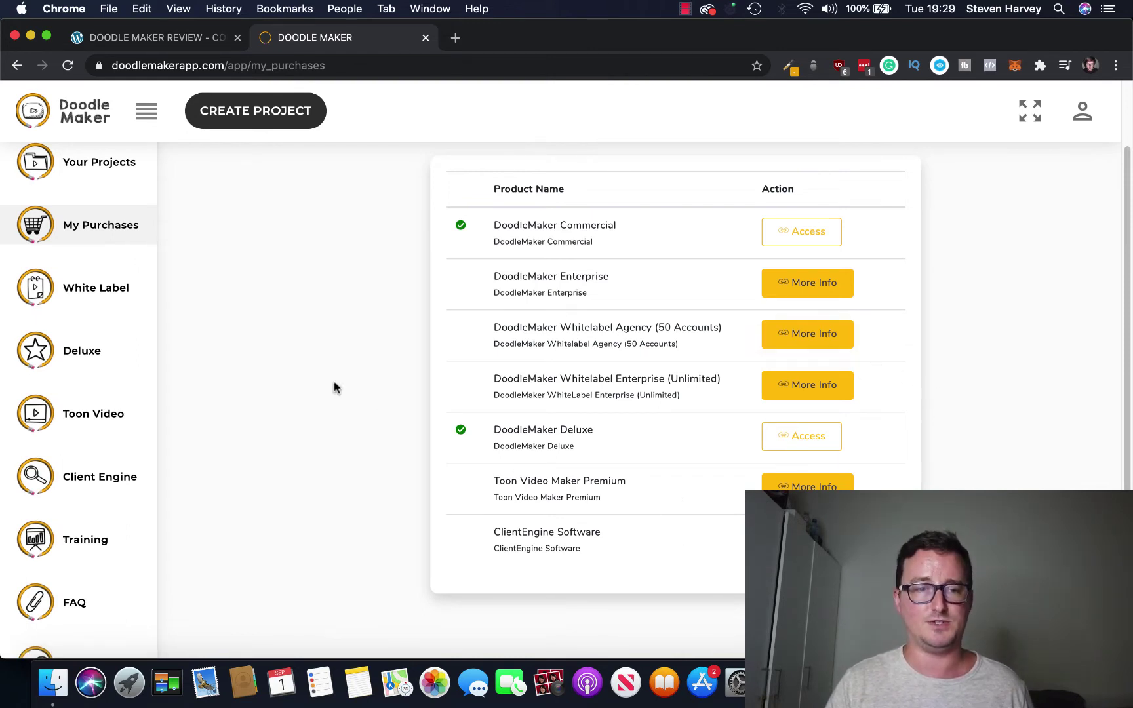
scroll(135, 453, "down", 1)
- Open the Training page with the Doodle Maker Overview and video-templates-and-watermarks tutorials
left_click(96, 528)
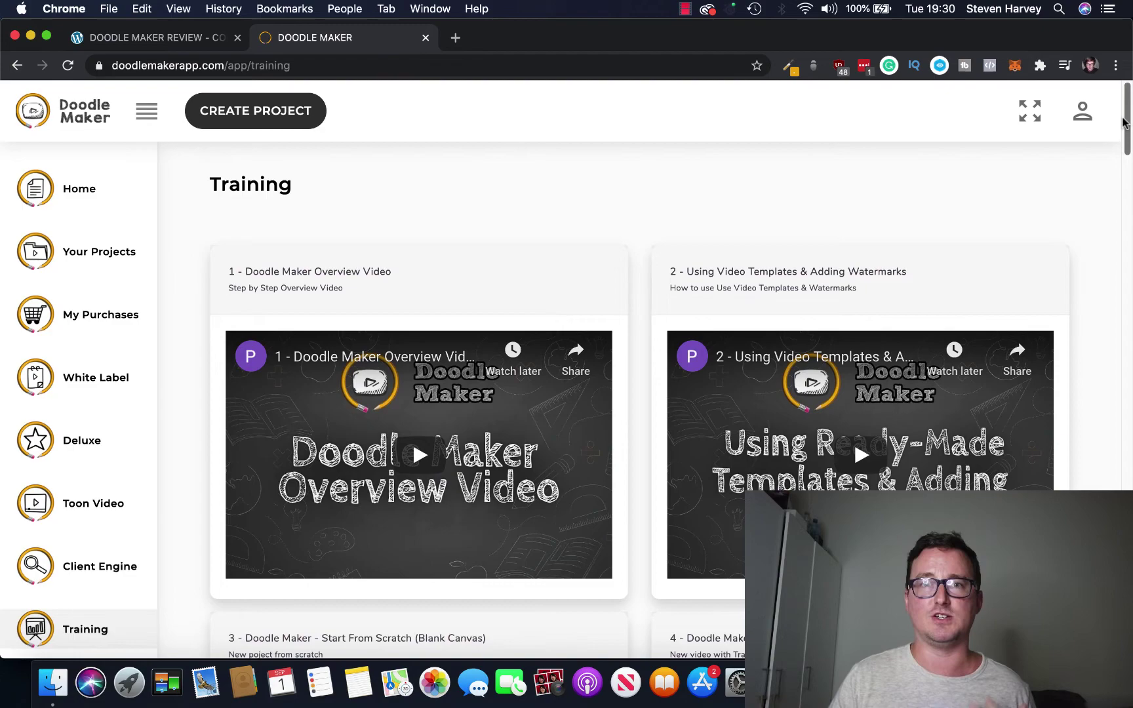
mouse_move(1123, 121)
left_mouse_down()
mouse_move(1130, 653)
mouse_move(1126, 122)
left_mouse_up()
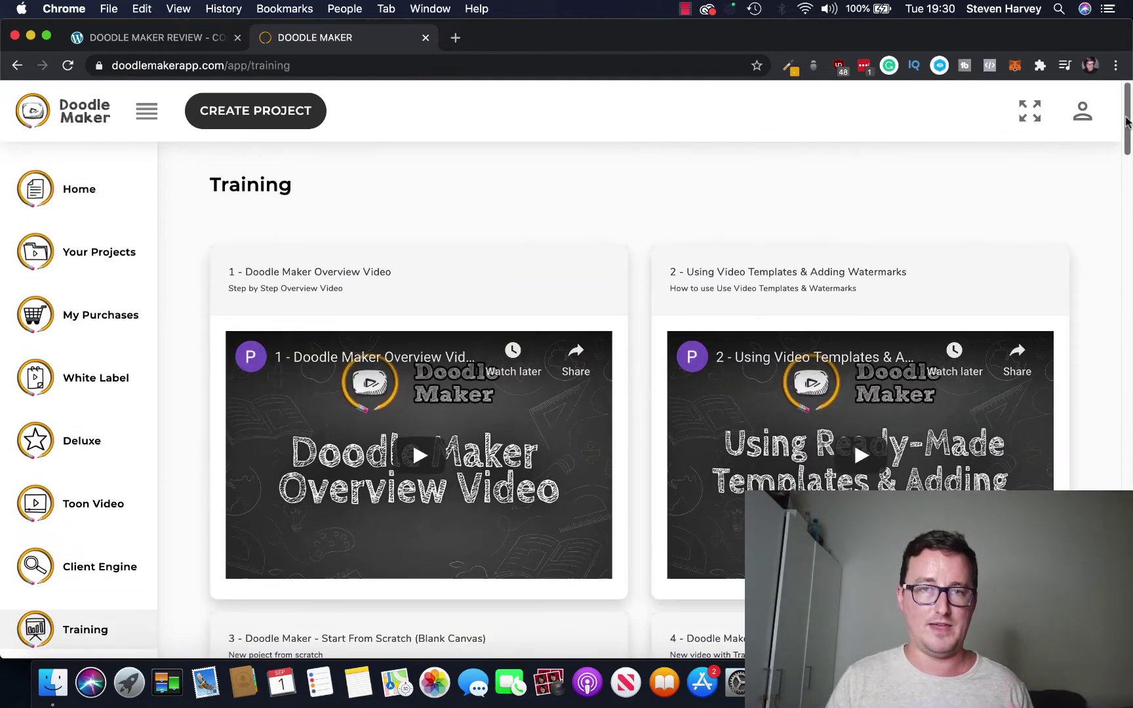
- Return to the Doodle Maker Review tab and scroll to the Enterprise $67 pricing features
left_click(189, 48)
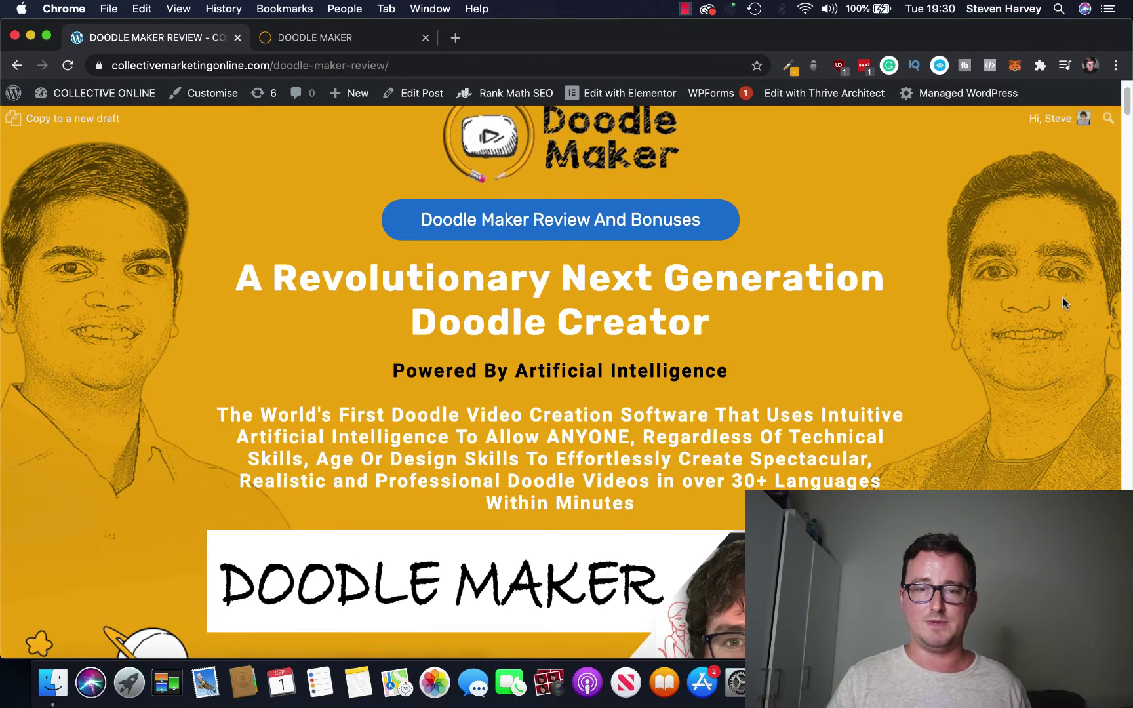
scroll(1062, 301, "down", 8)
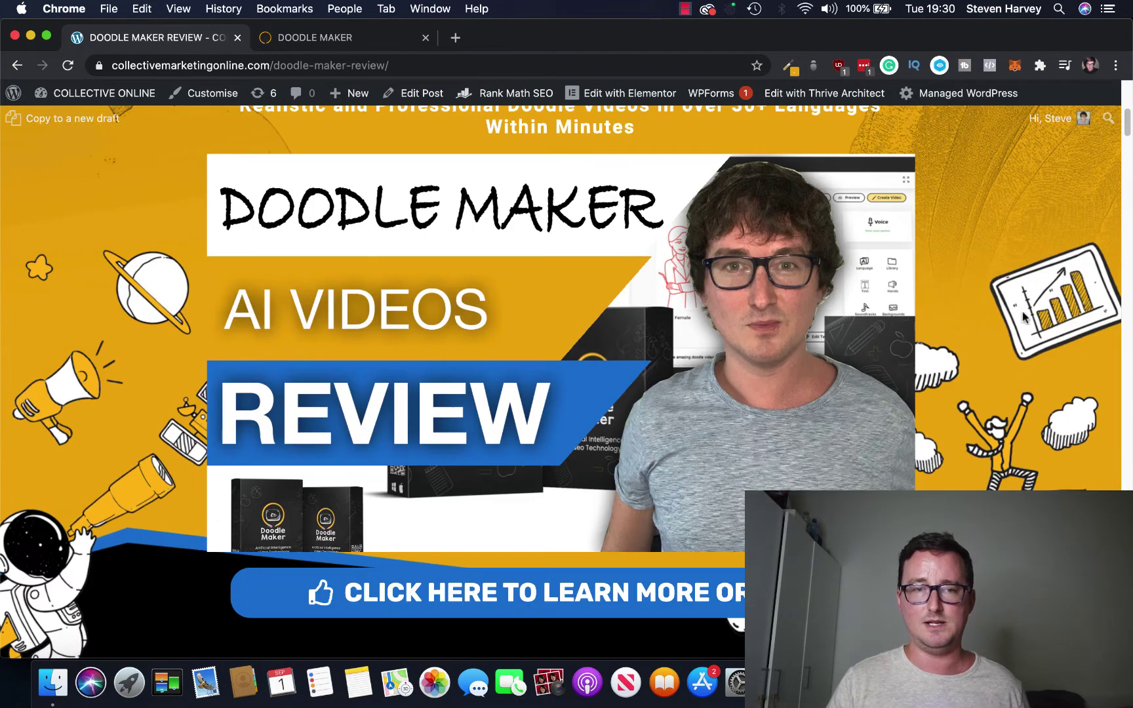
scroll(729, 305, "up", 10)
scroll(1021, 315, "down", 12)
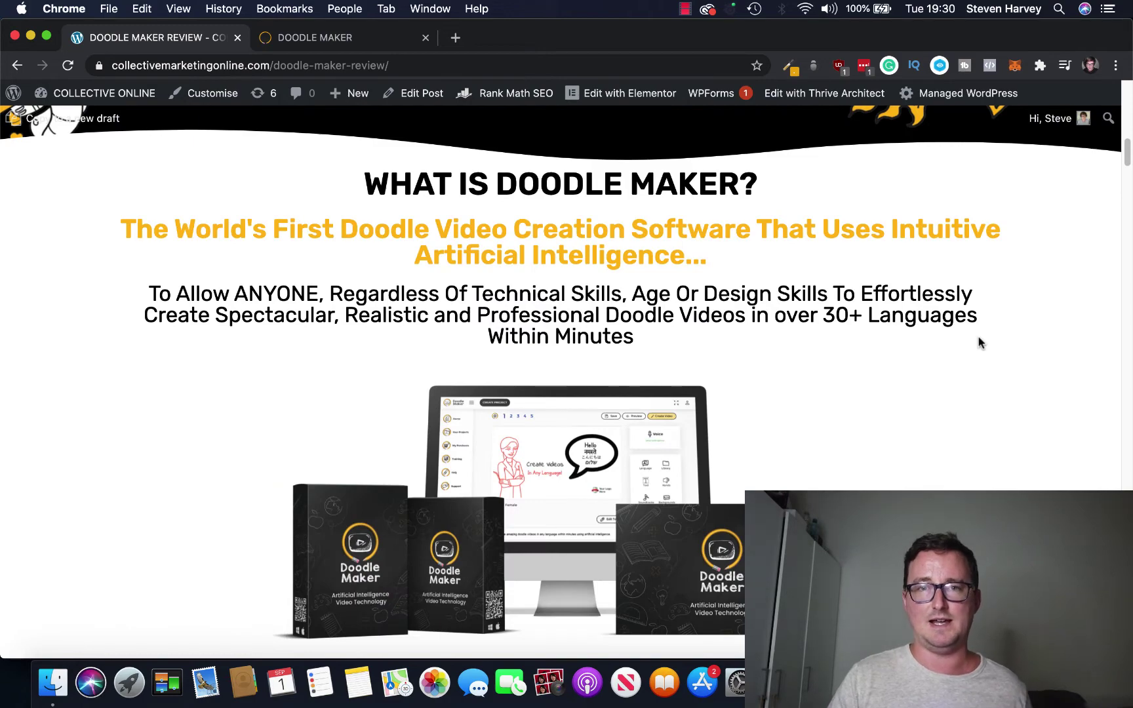
scroll(978, 339, "down", 6)
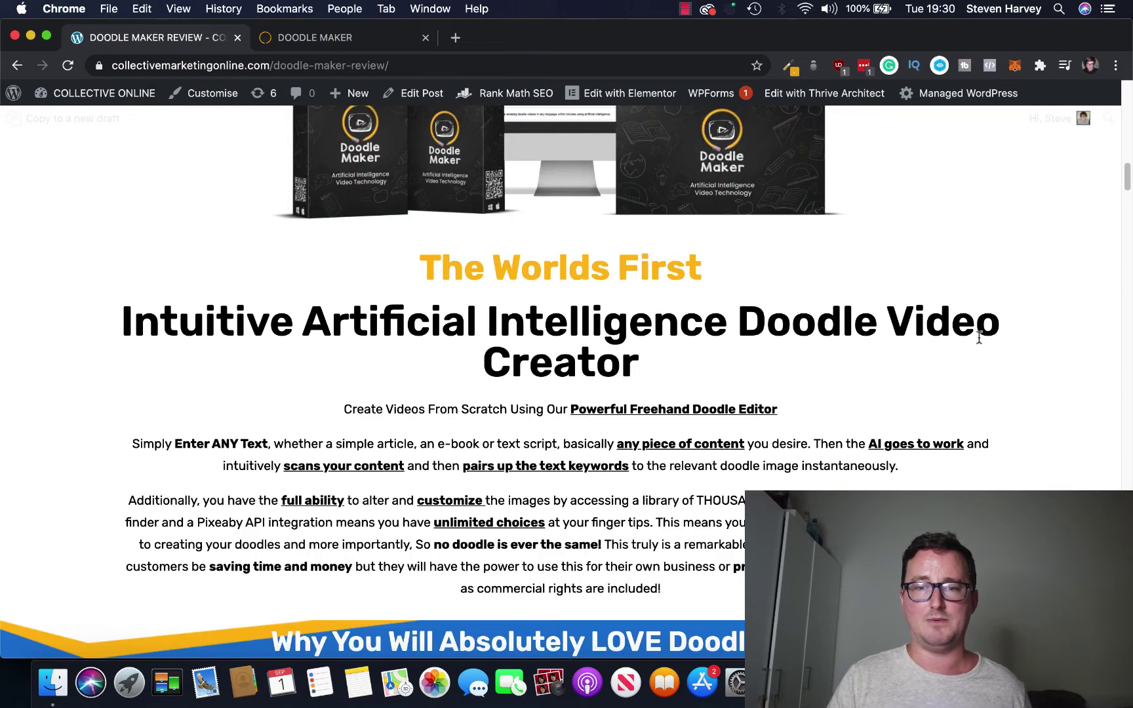
scroll(978, 336, "down", 2)
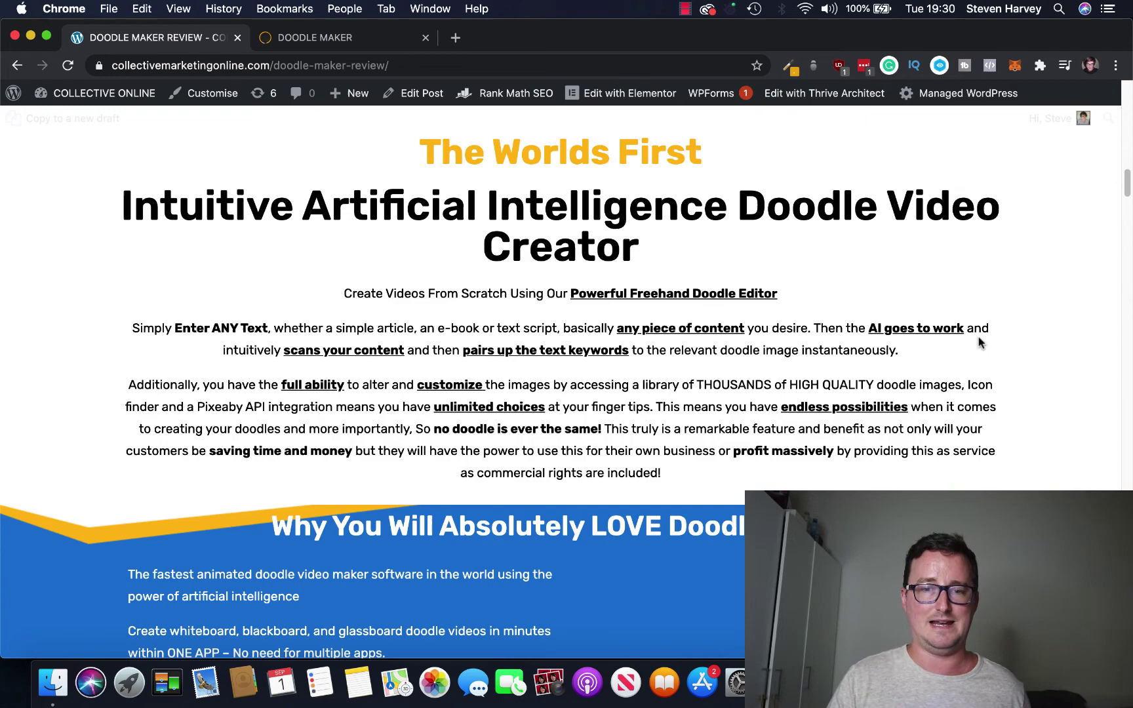
scroll(978, 336, "down", 4)
scroll(978, 337, "down", 5)
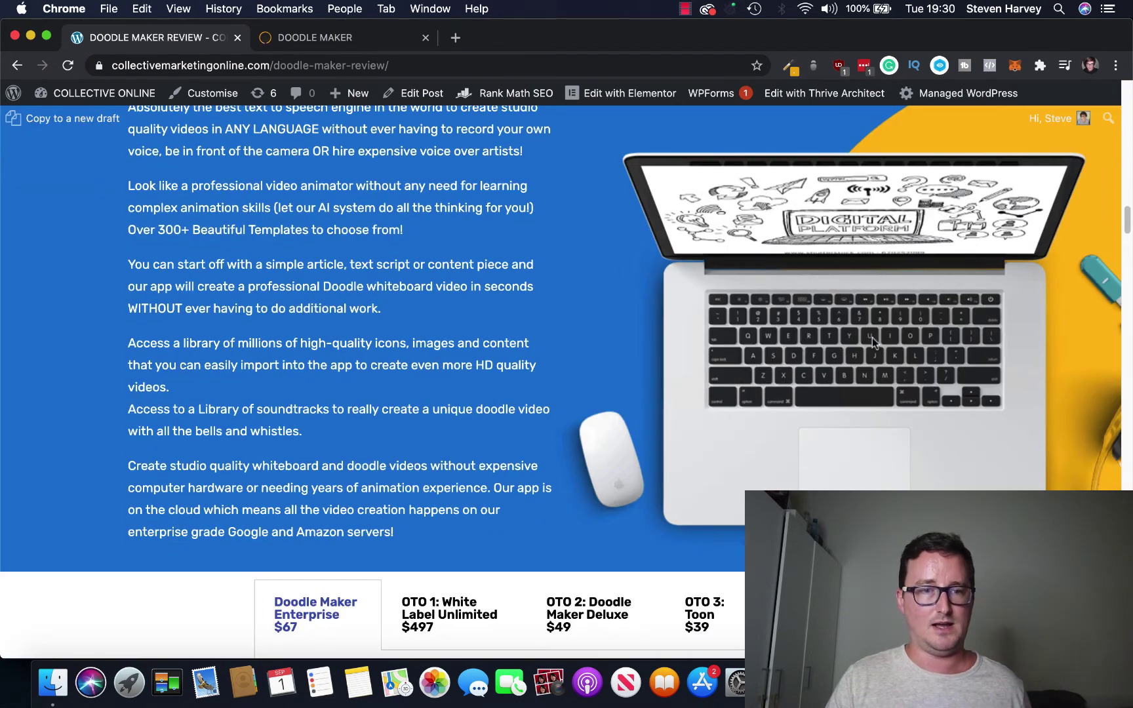
scroll(1023, 329, "down", 3)
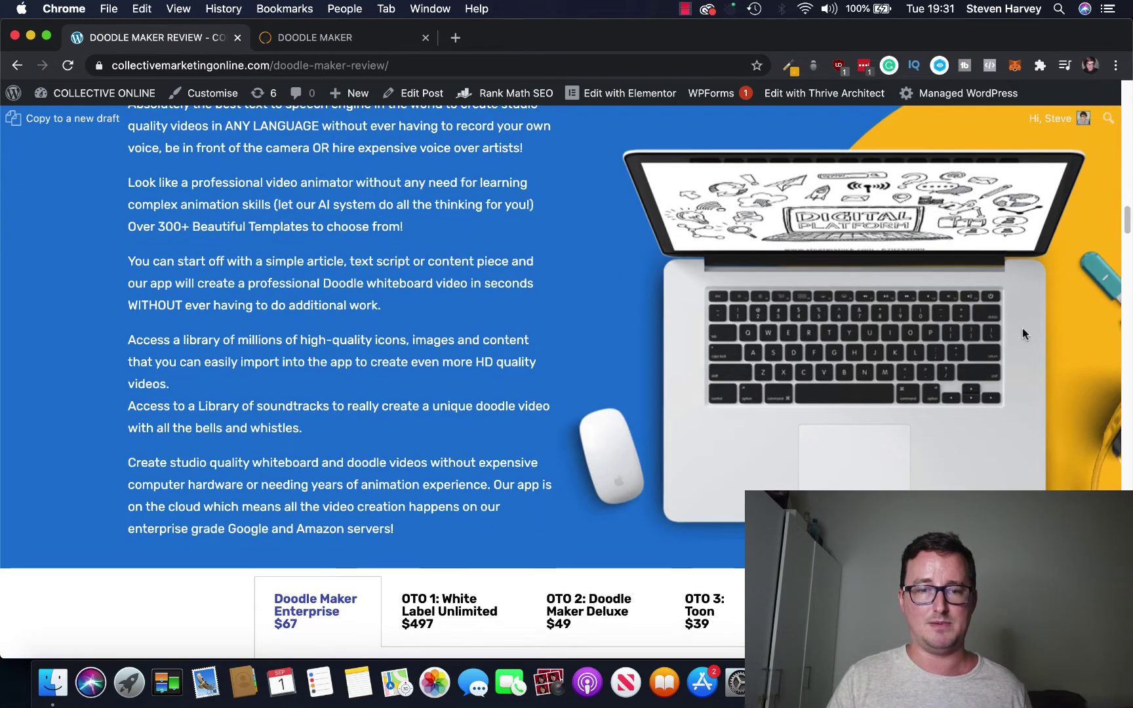
scroll(1022, 331, "down", 6)
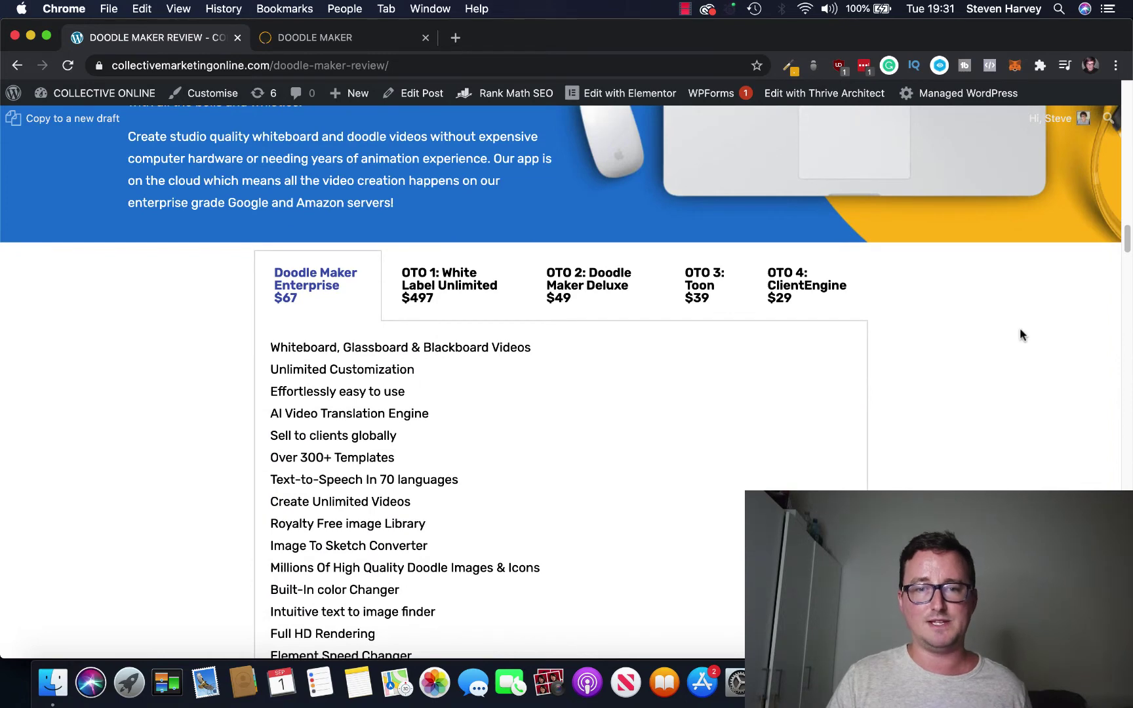
scroll(1020, 334, "down", 3)
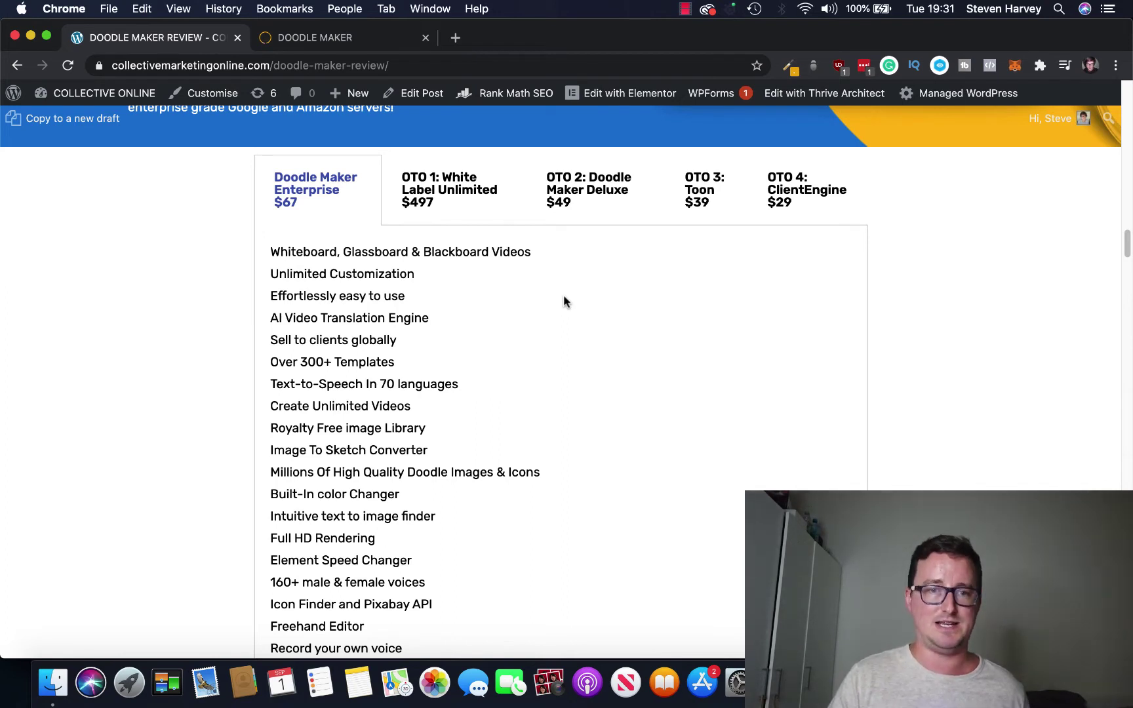
scroll(564, 301, "down", 1)
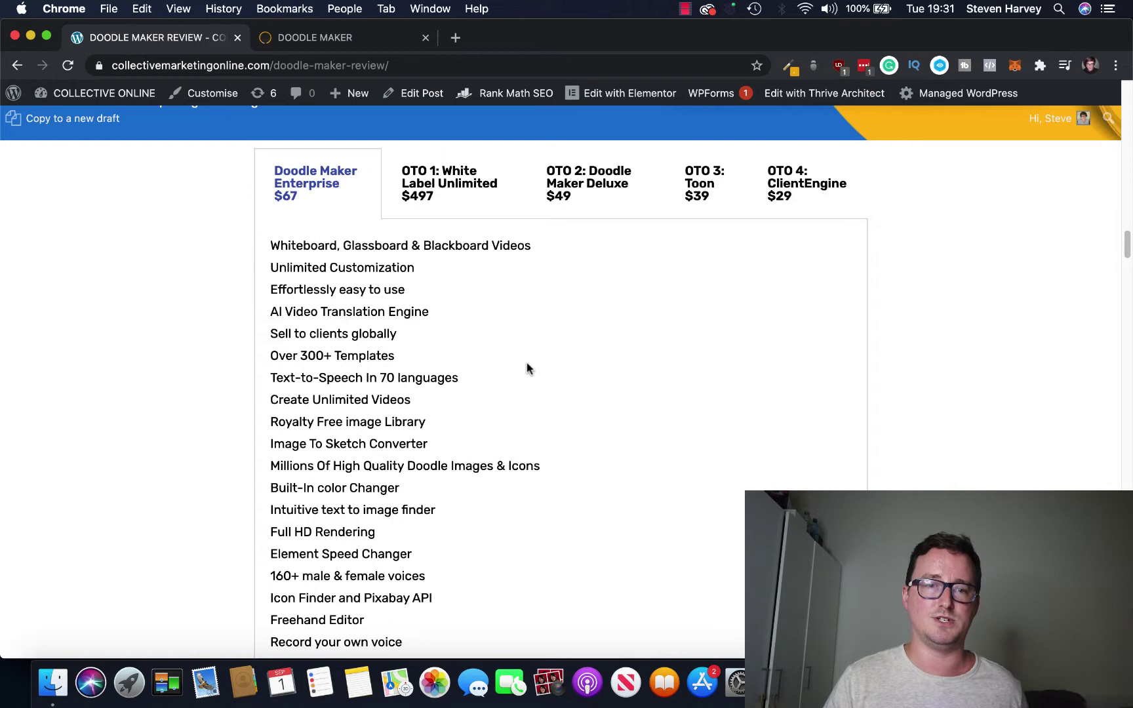
scroll(528, 368, "down", 1)
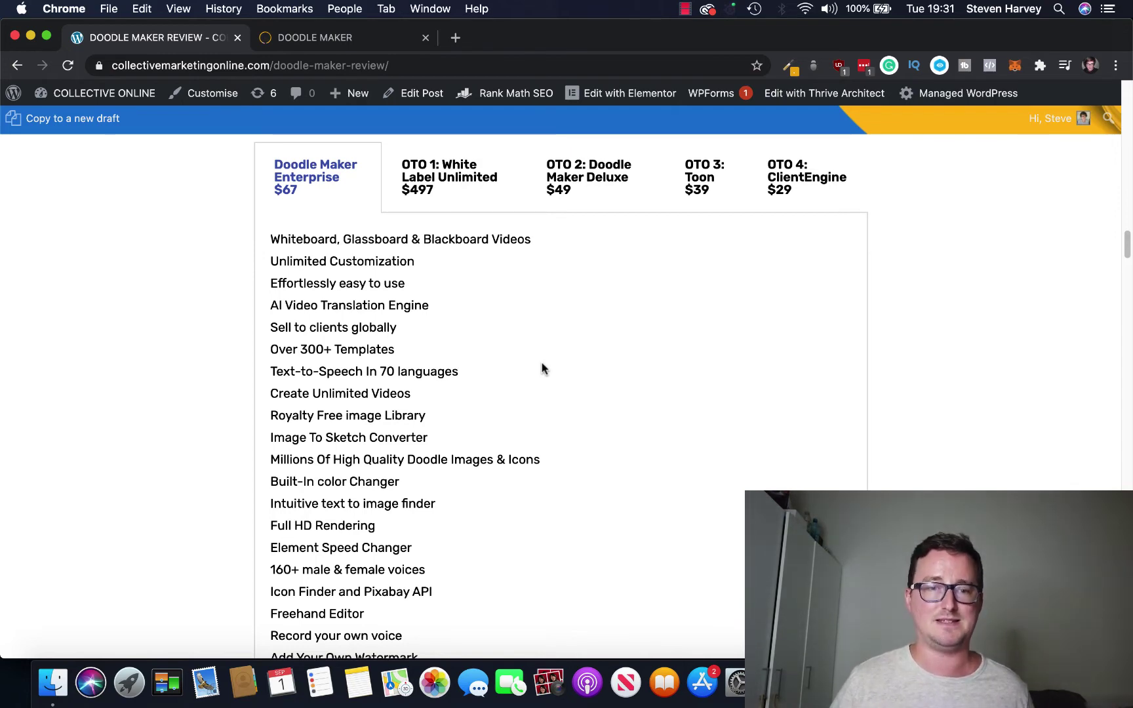
scroll(542, 368, "down", 3)
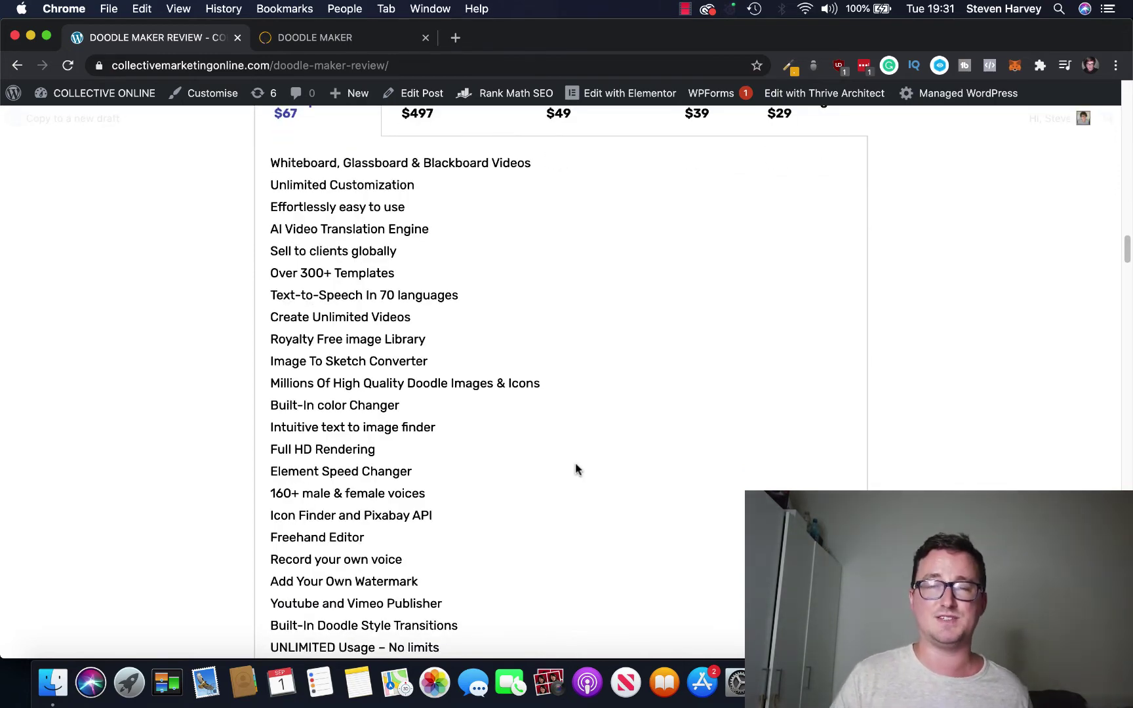
scroll(576, 468, "down", 1)
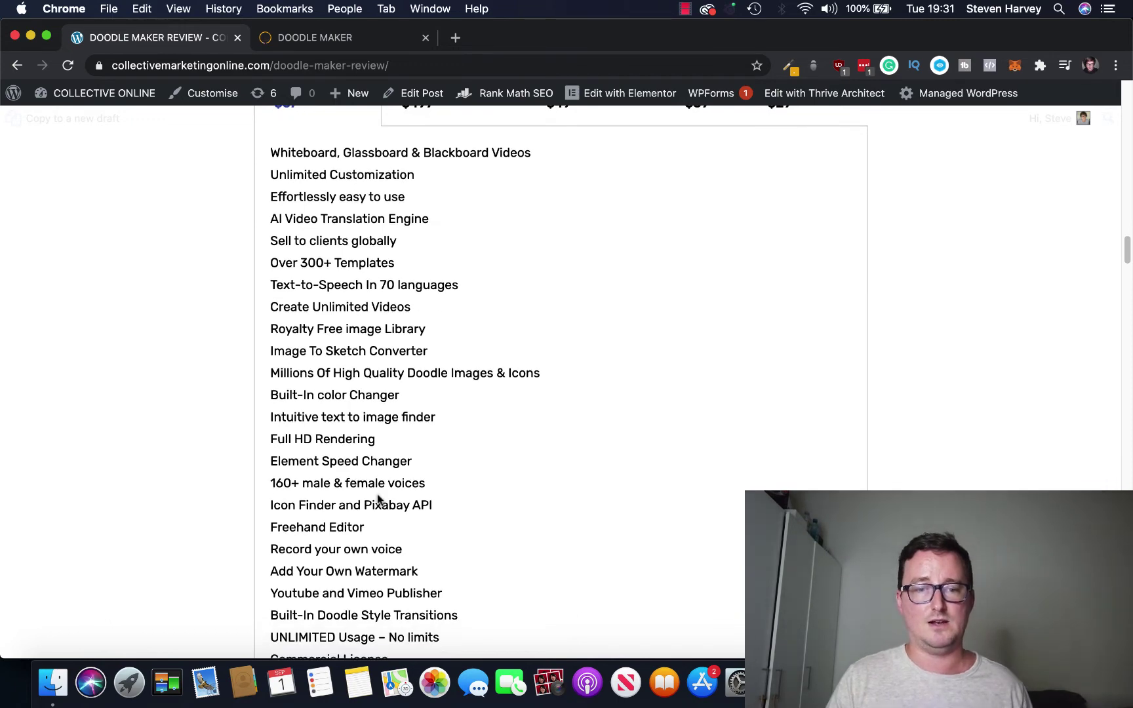
scroll(387, 479, "down", 3)
scroll(554, 531, "up", 10)
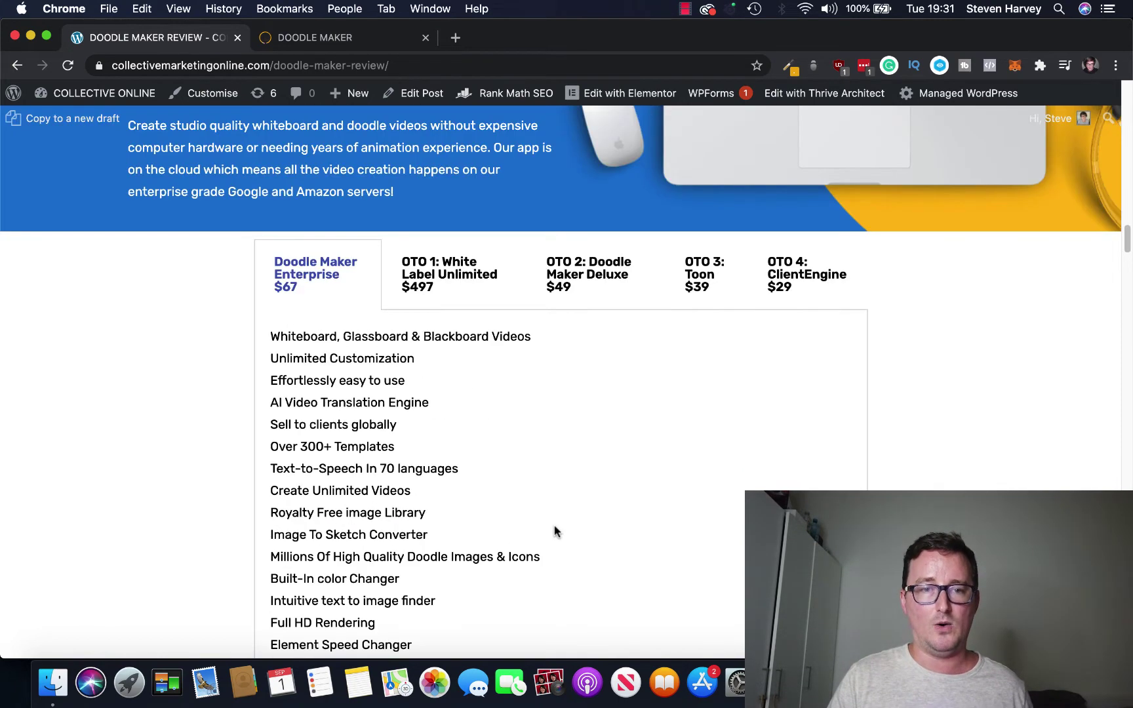
- Show the OTO 1: White Label Unlimited $497 upsell details
left_click(485, 288)
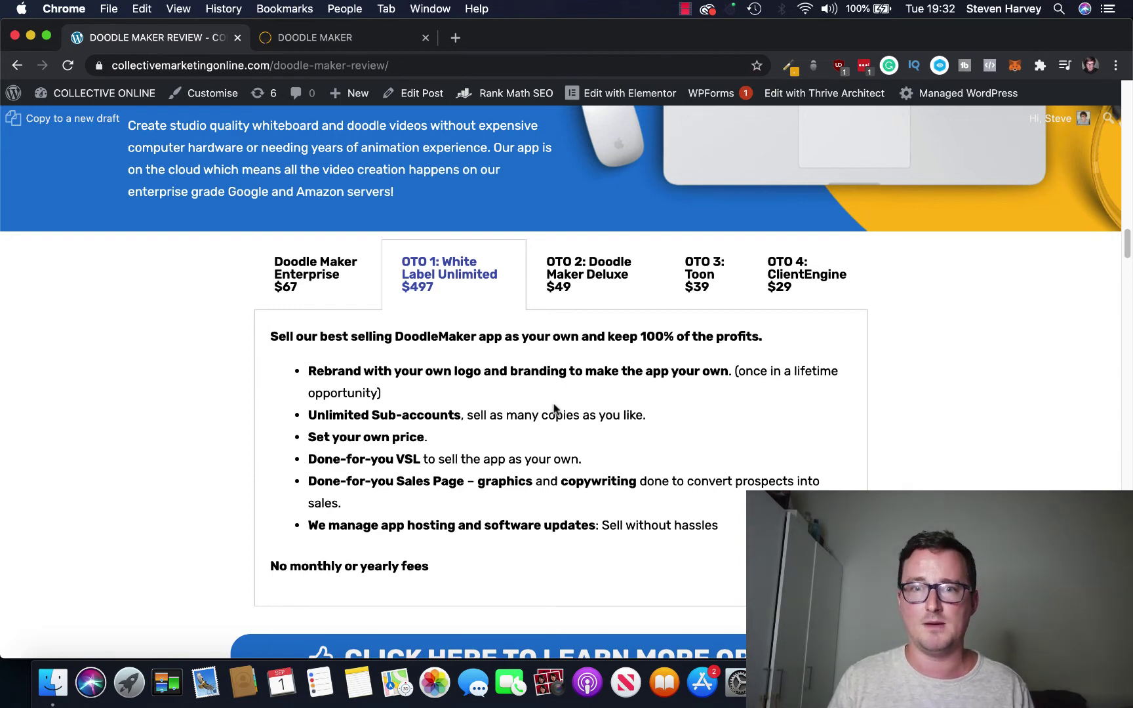
- Show the OTO 2: Doodle Maker Deluxe $49 upsell and read through its feature list
left_click(601, 284)
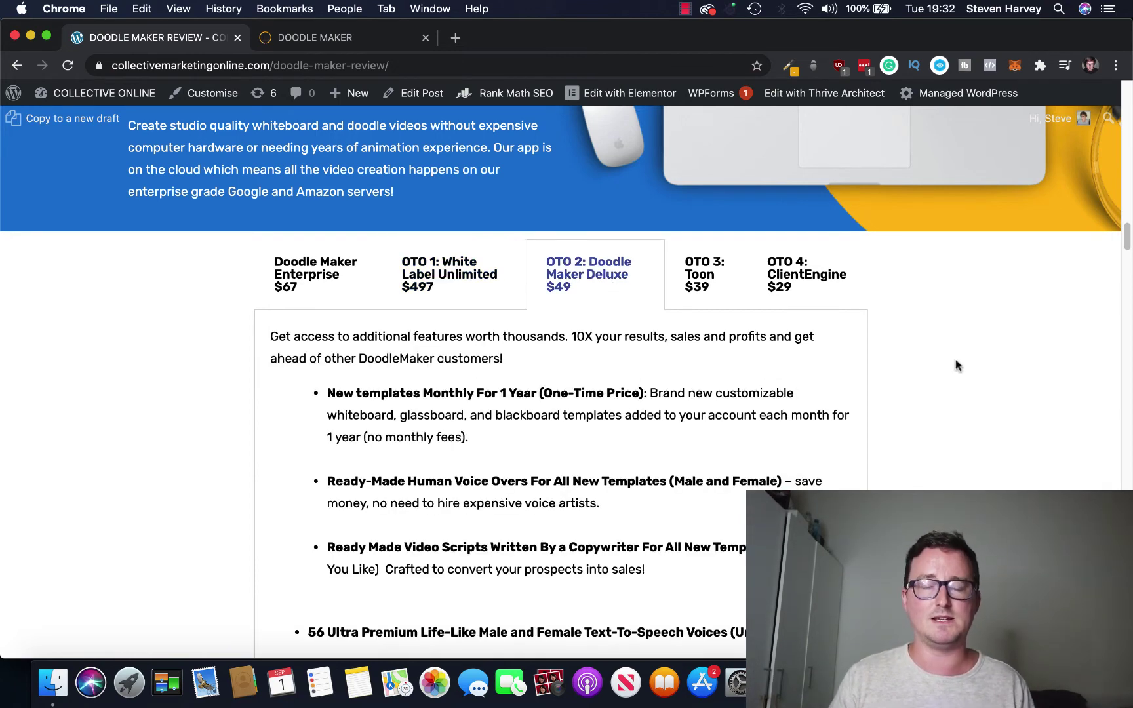
scroll(962, 366, "down", 1)
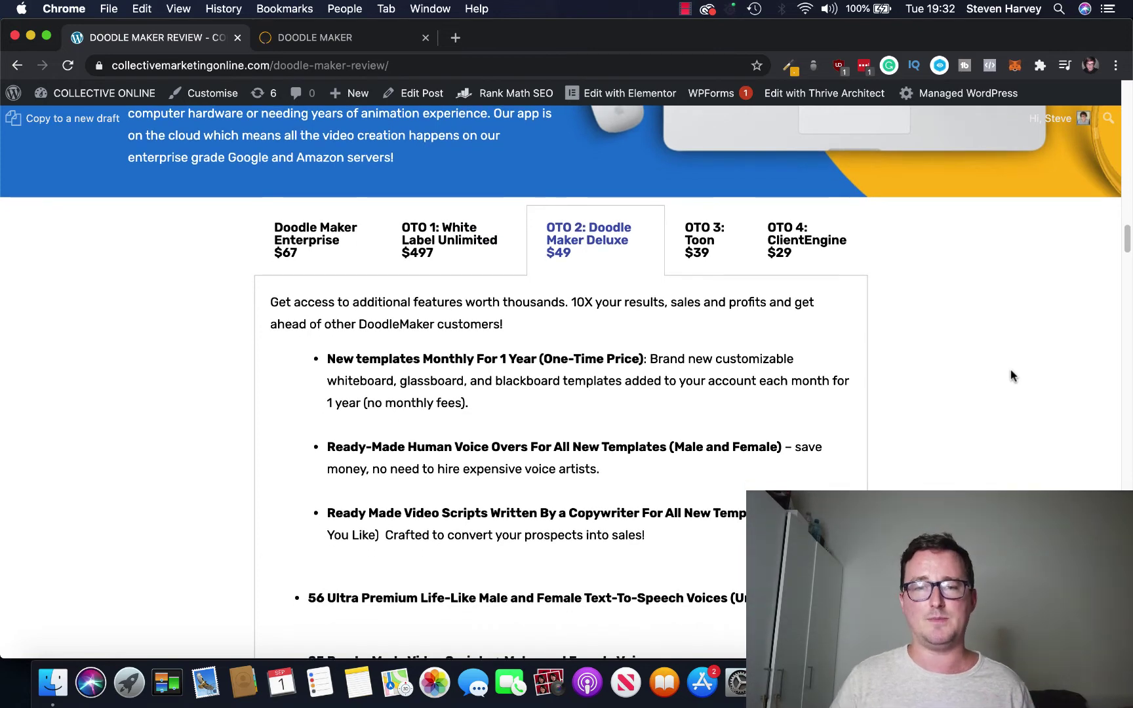
scroll(1012, 376, "down", 2)
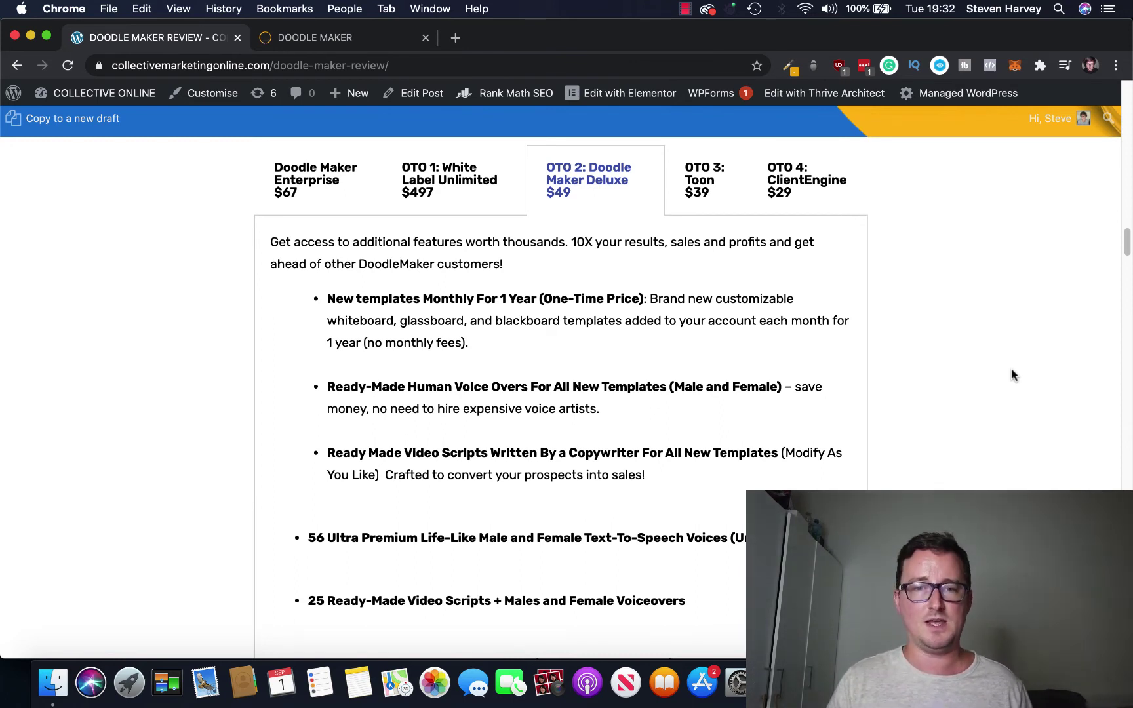
scroll(1011, 375, "down", 2)
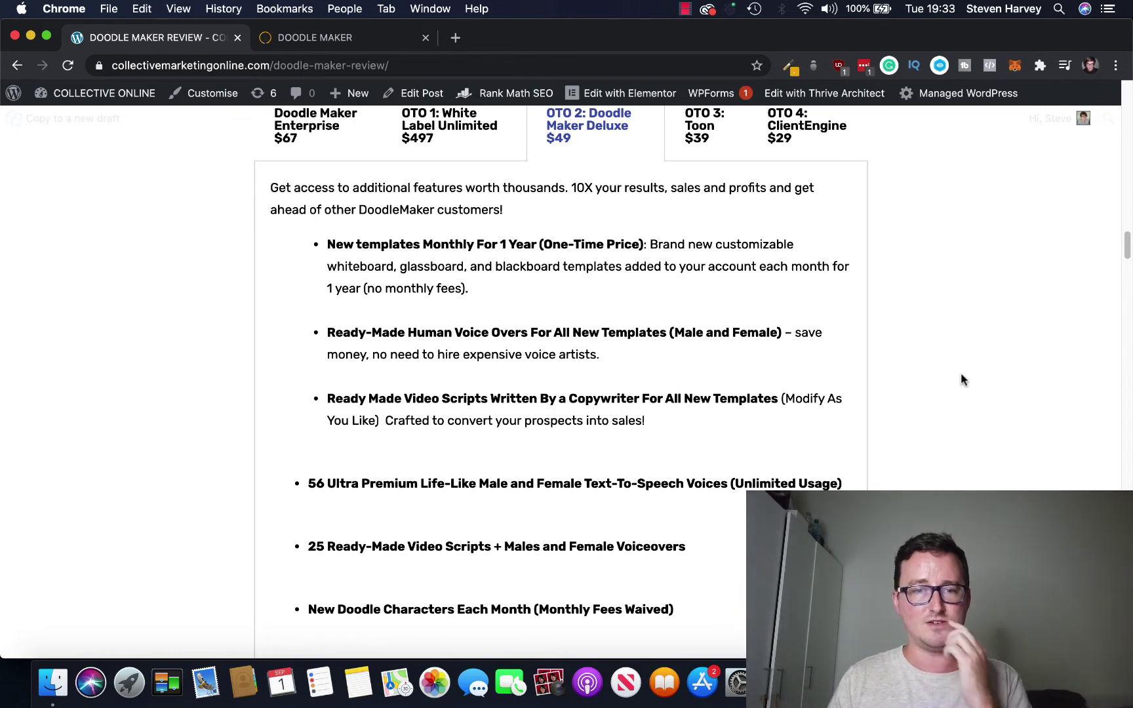
scroll(961, 379, "down", 1)
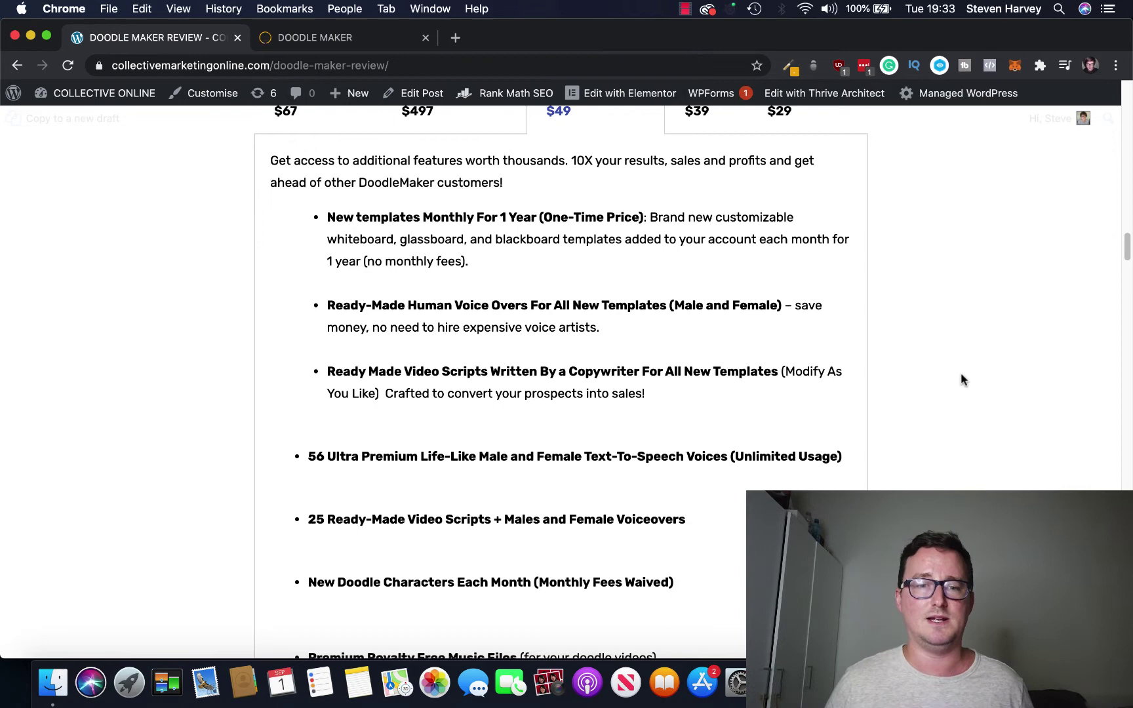
scroll(961, 379, "down", 4)
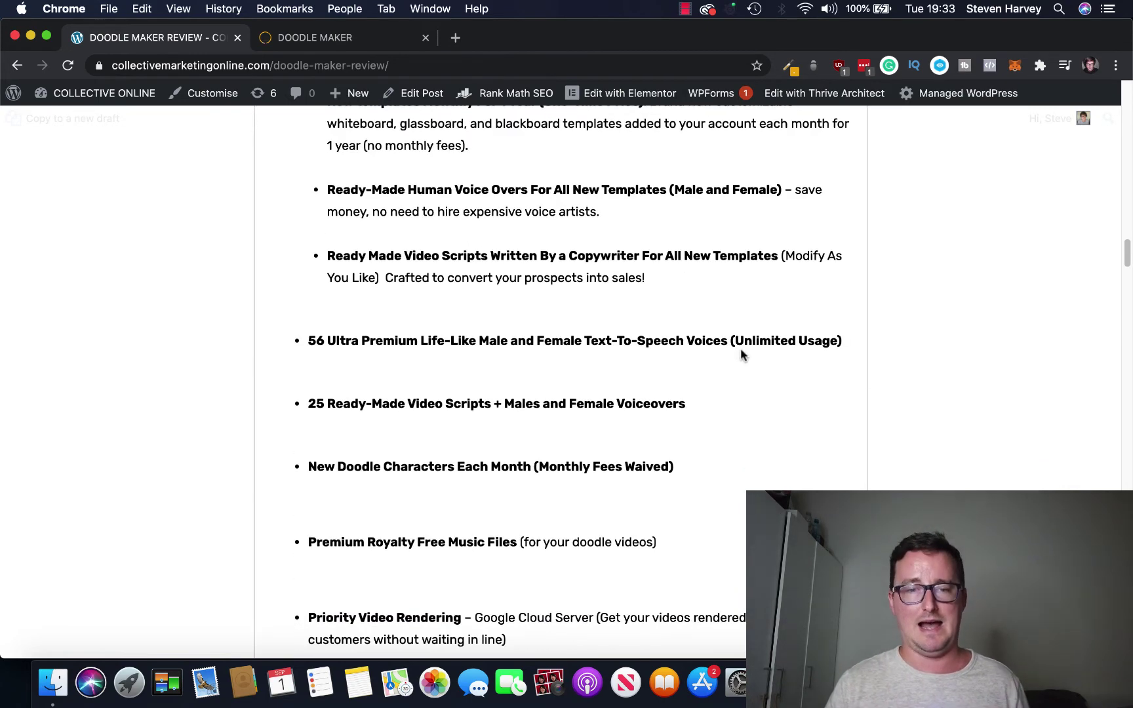
scroll(607, 340, "down", 1)
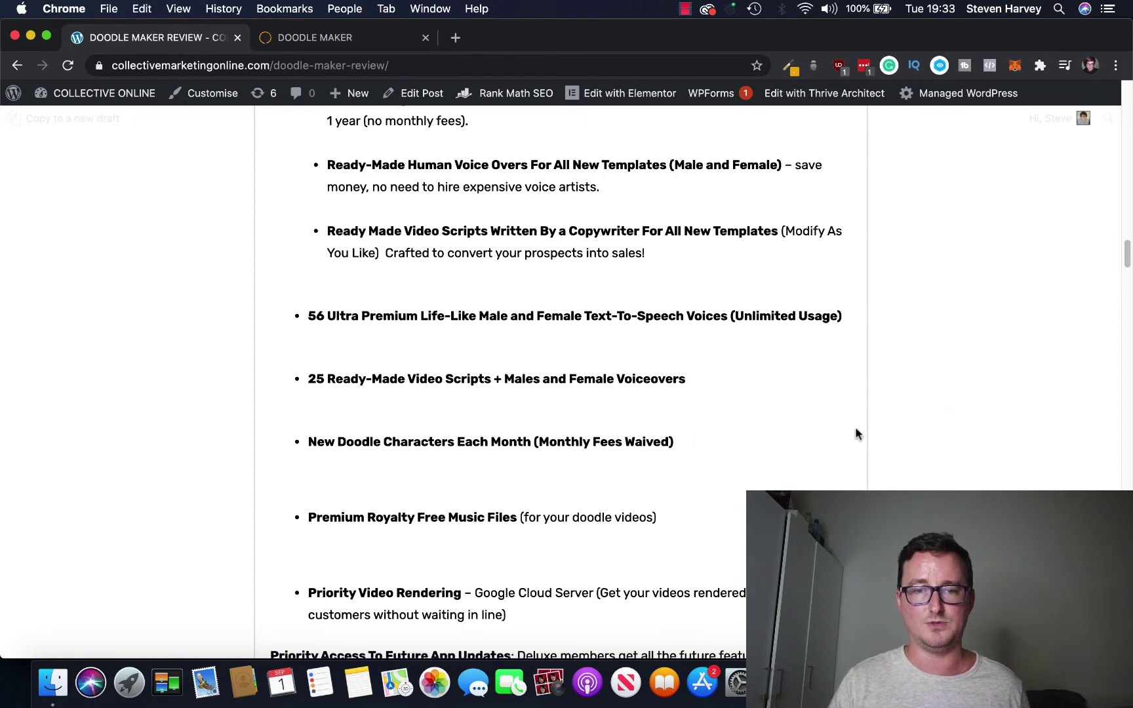
scroll(1054, 344, "down", 3)
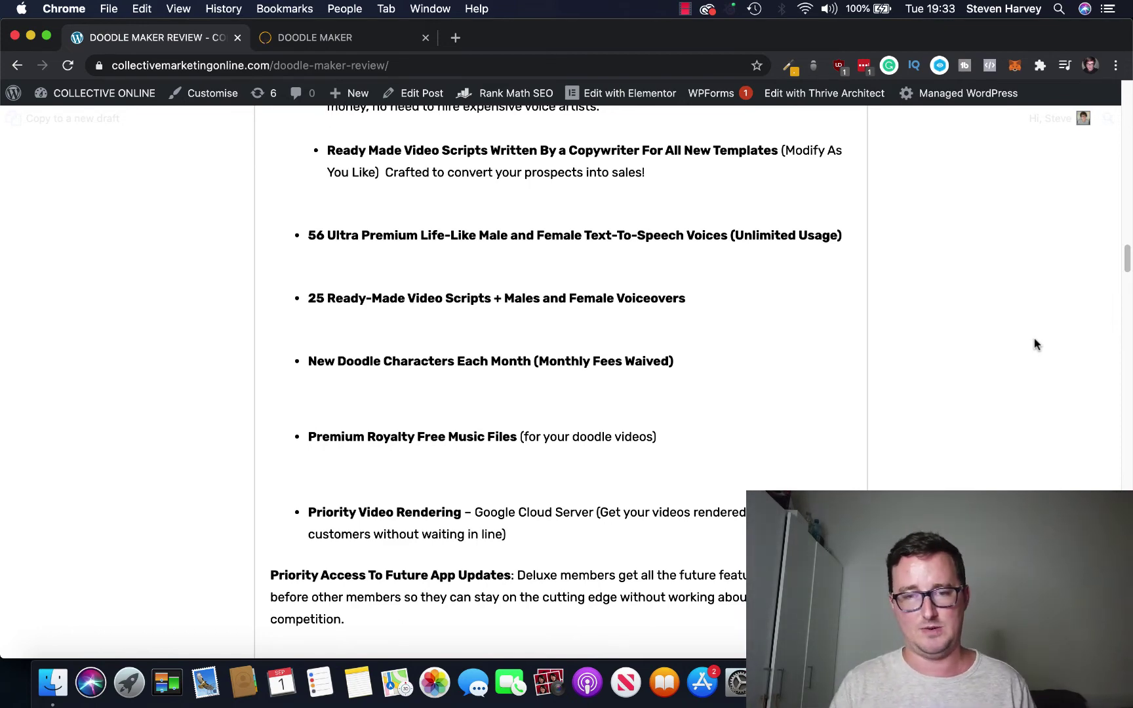
scroll(1035, 343, "up", 10)
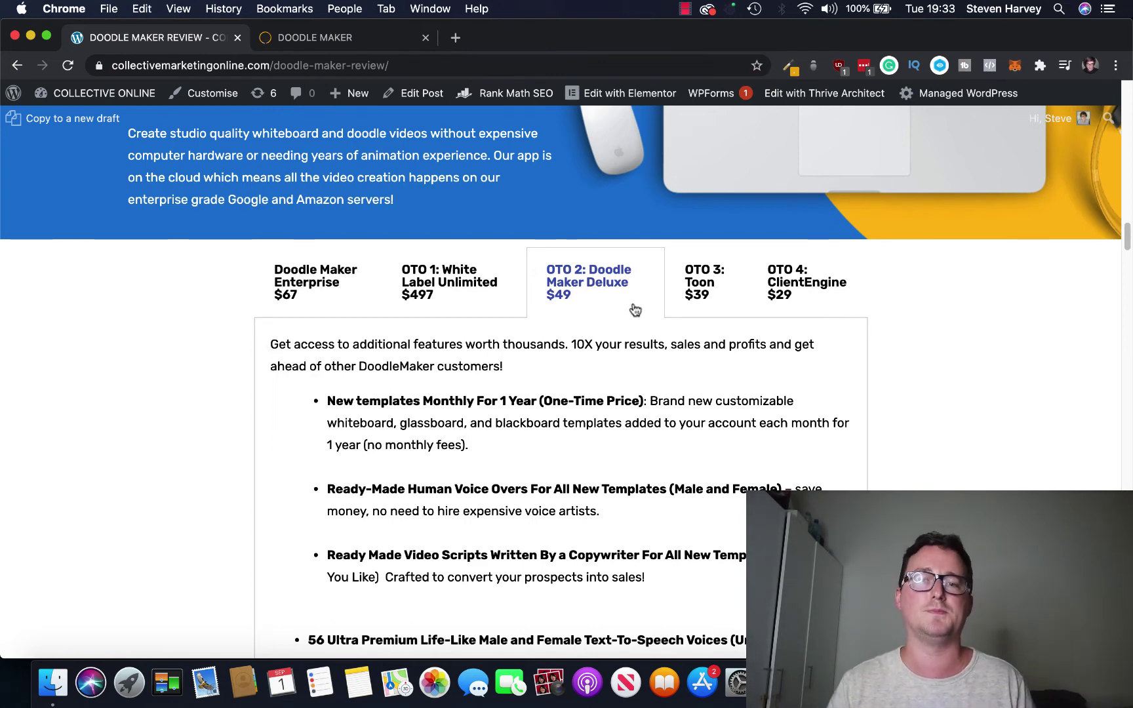
- View the Toon and ClientEngine upsell details, then reach the My Doodle Maker Bonuses countdown
left_click(718, 295)
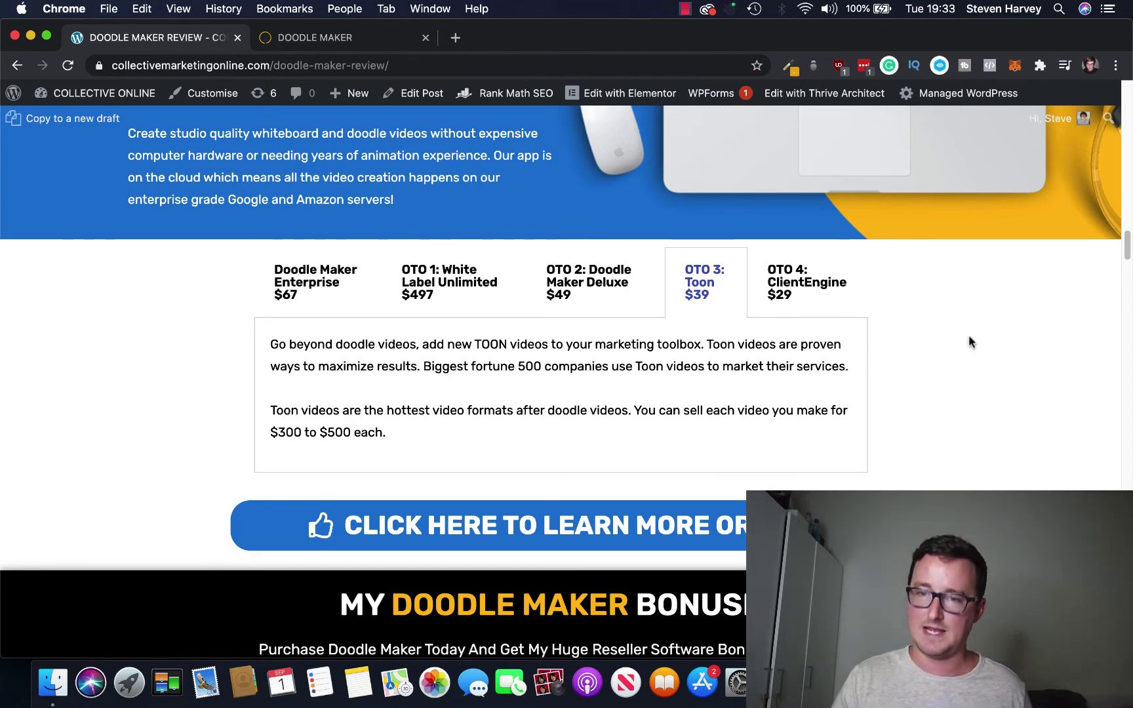
left_click(825, 300)
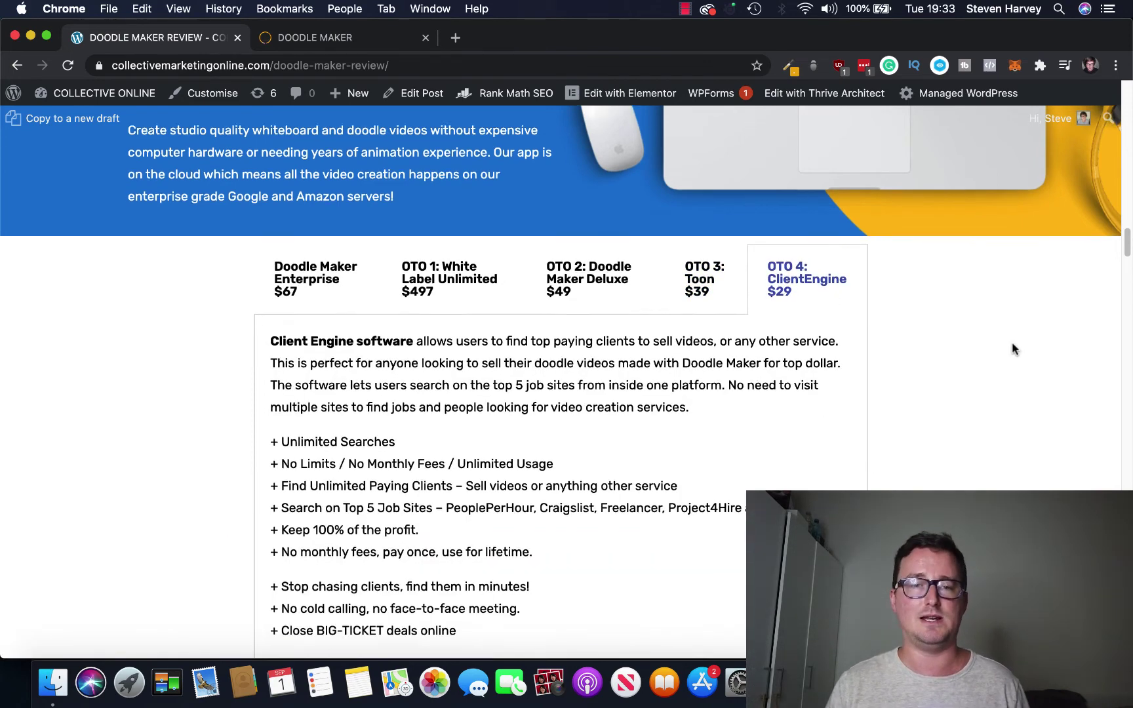
scroll(1012, 342, "down", 3)
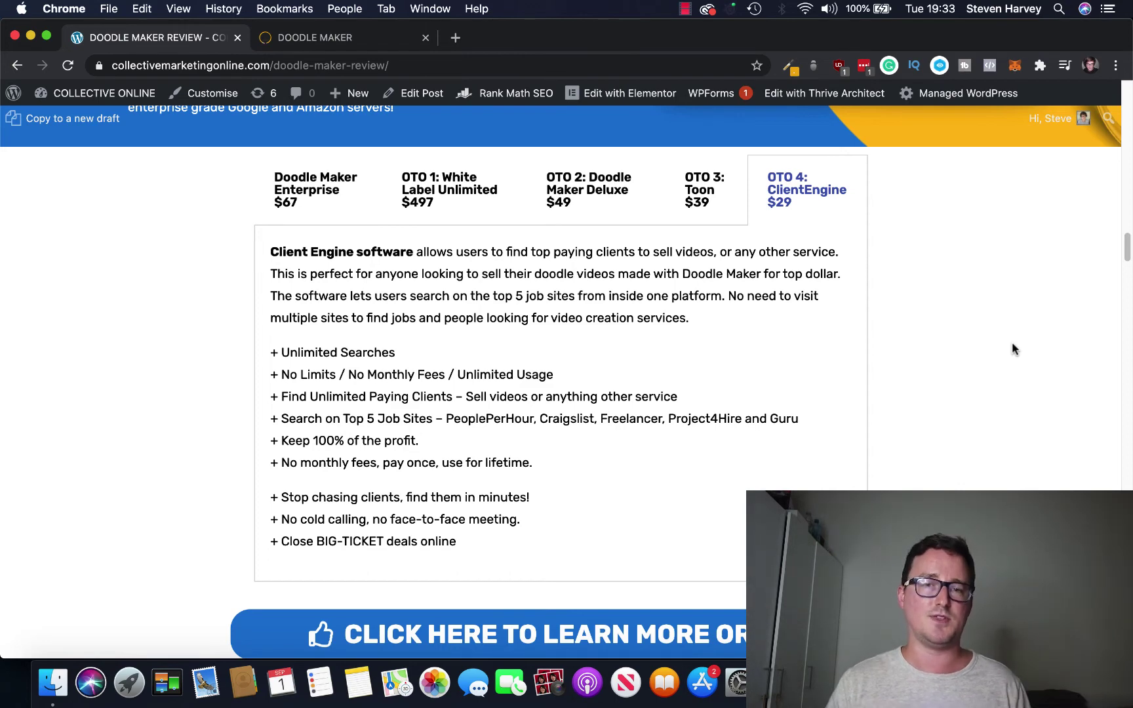
scroll(1011, 343, "up", 4)
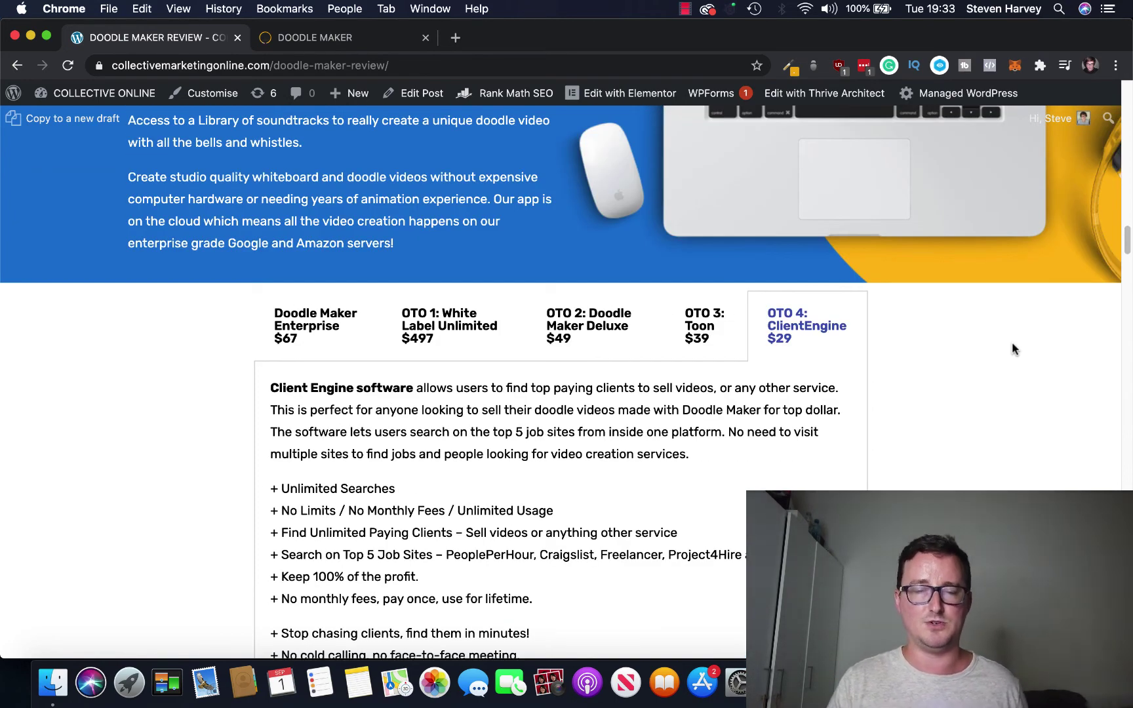
scroll(1011, 343, "down", 6)
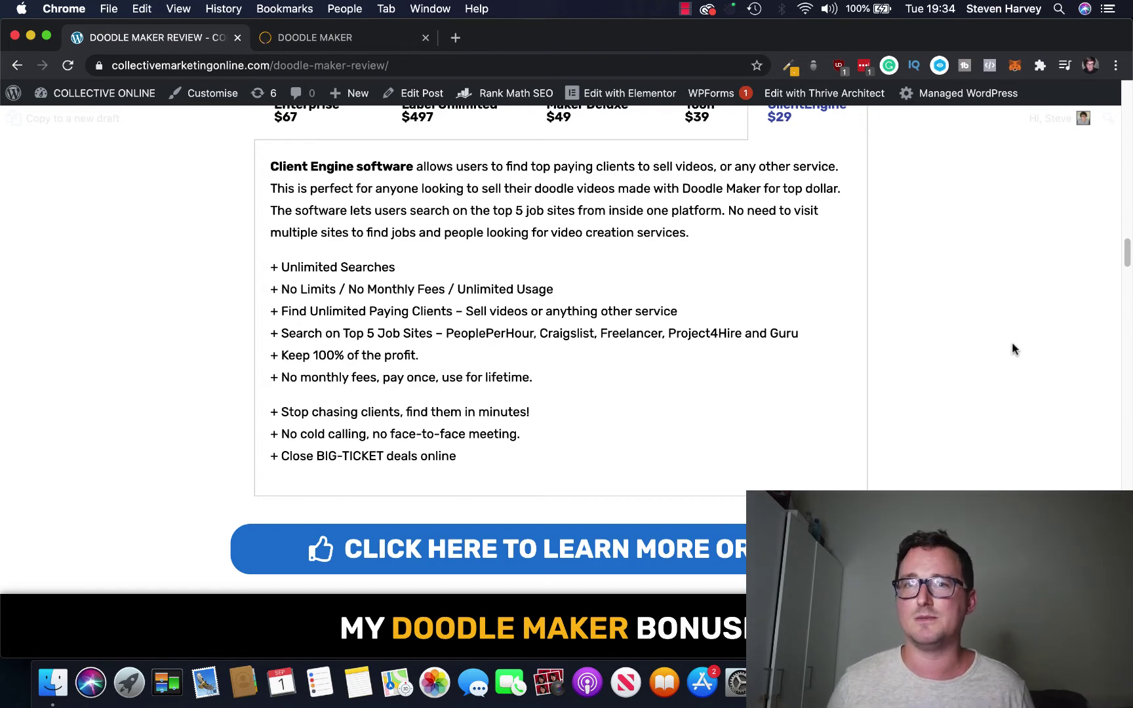
scroll(1012, 342, "down", 12)
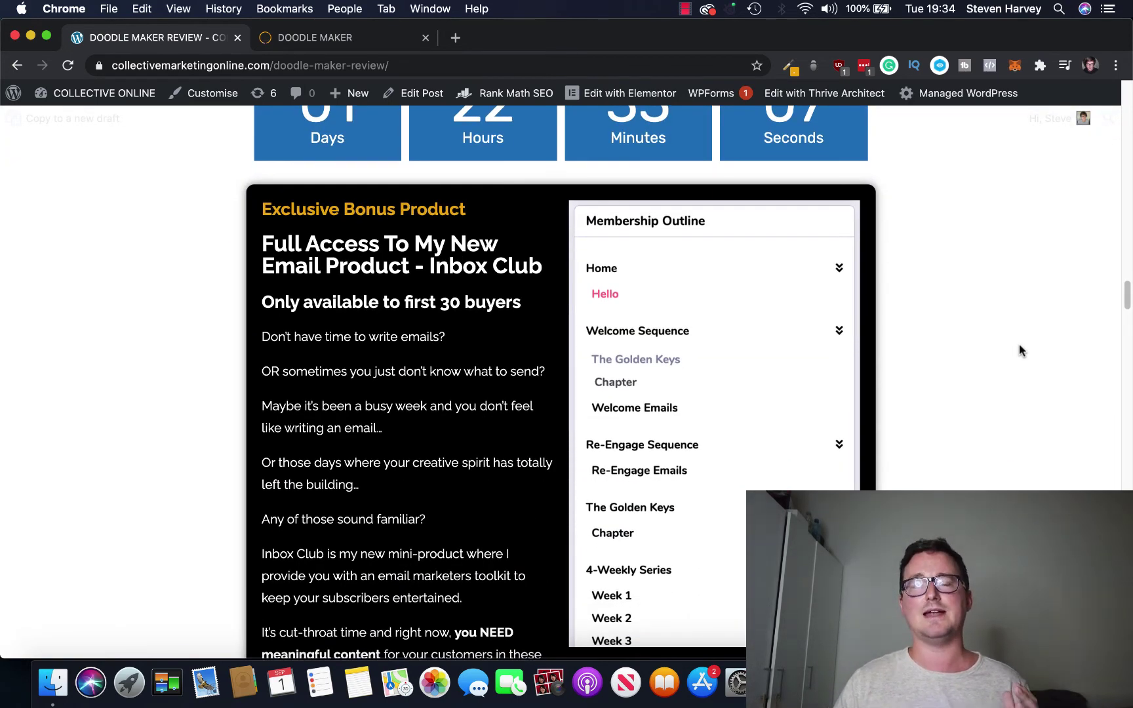
- Scroll to the Inbox Club exclusive bonus description and its email-sequence Membership Outline
scroll(1019, 348, "down", 1)
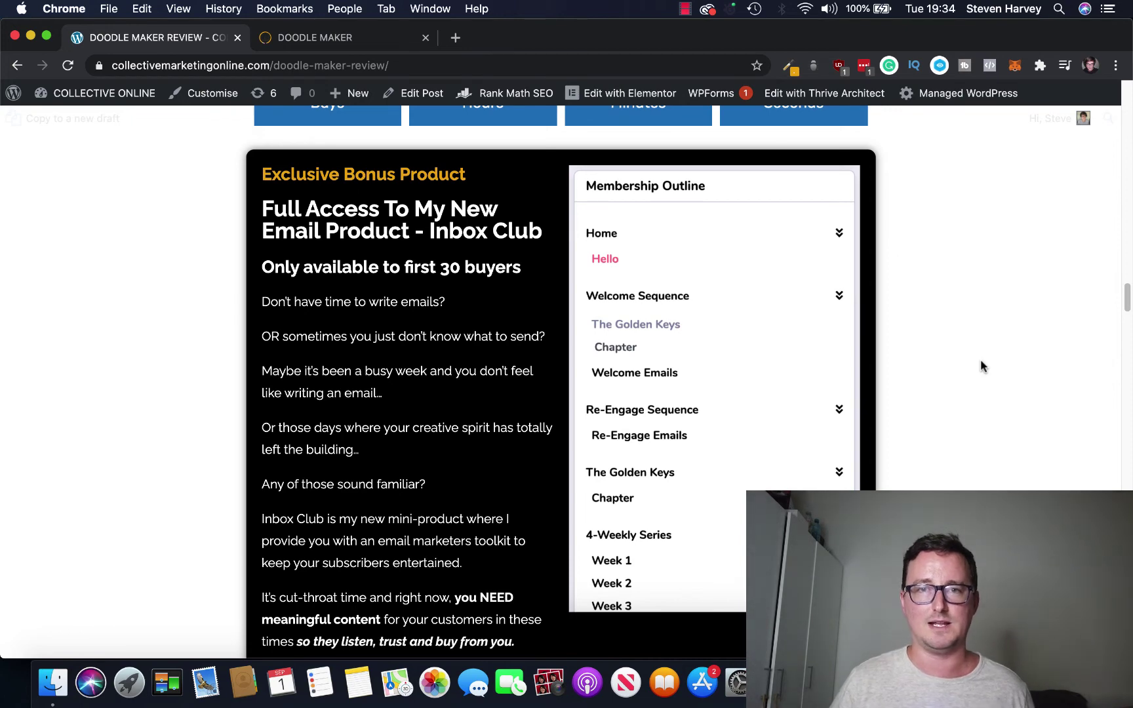
scroll(981, 365, "down", 3)
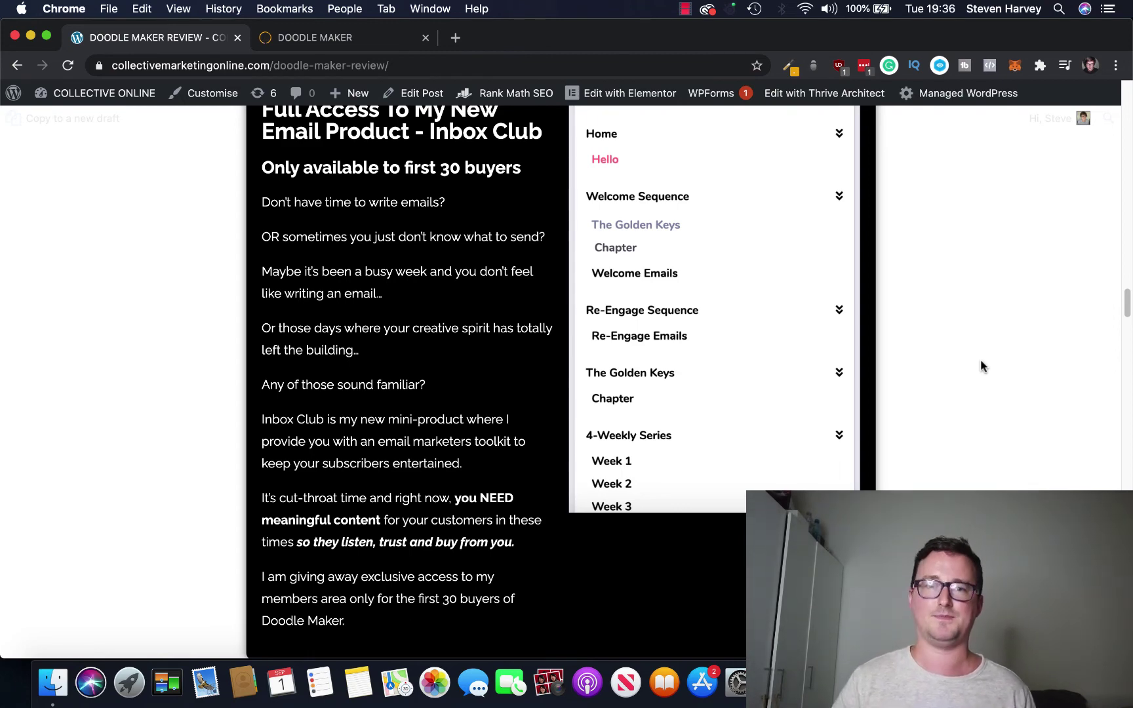
- Scroll through Exclusive Bonuses #1 to #10 down to the All The Bonuses For Your Email summary
scroll(980, 359, "down", 2)
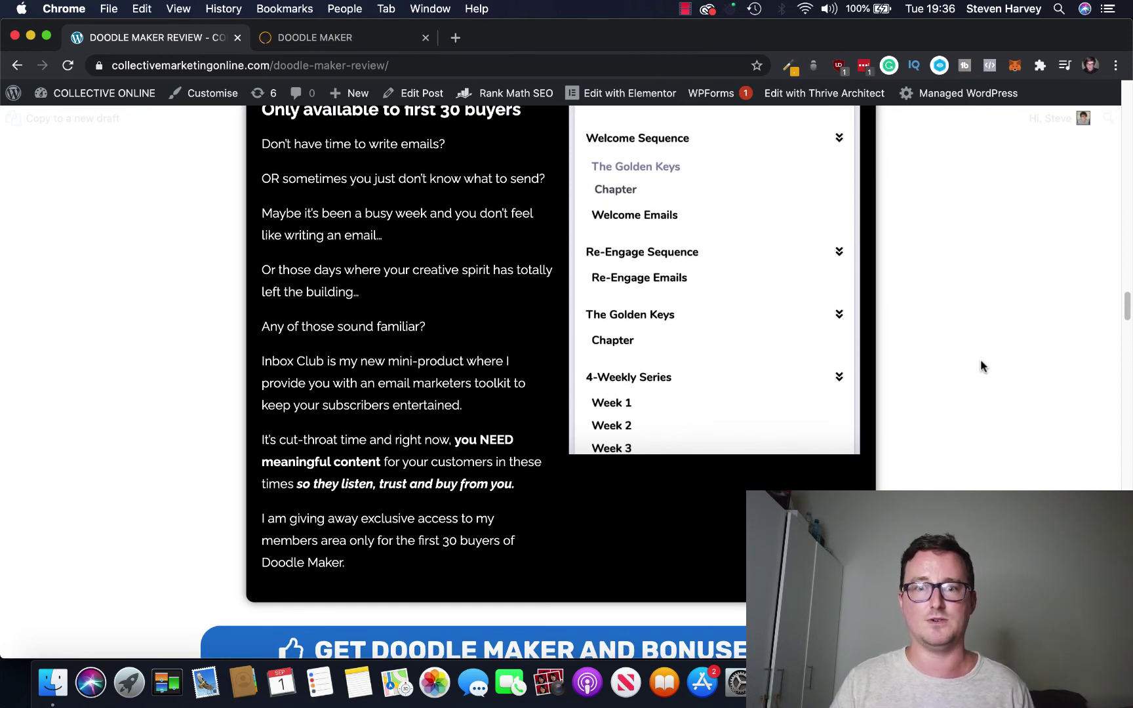
scroll(981, 364, "down", 10)
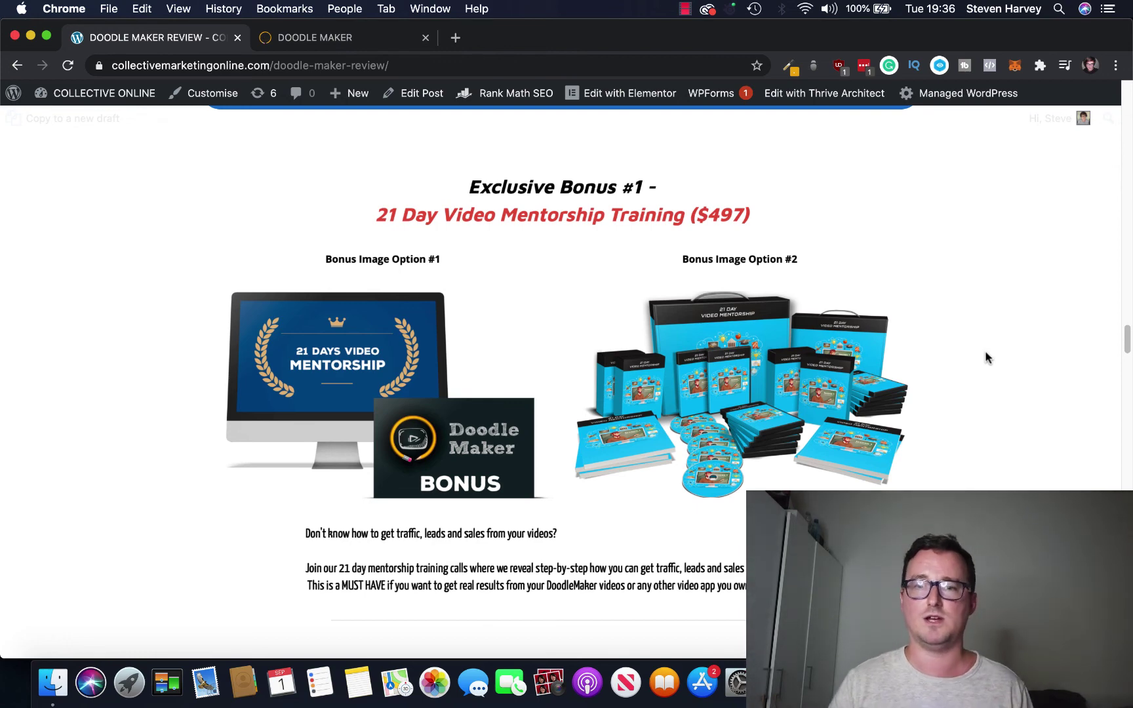
scroll(985, 352, "down", 10)
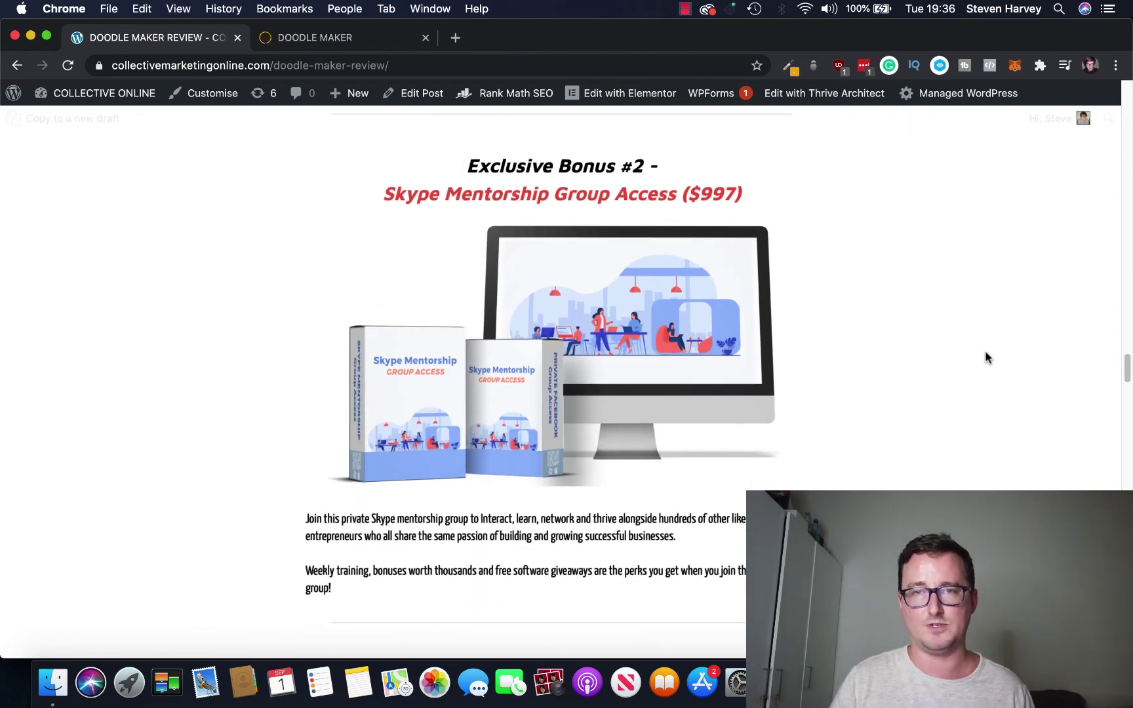
scroll(985, 354, "down", 8)
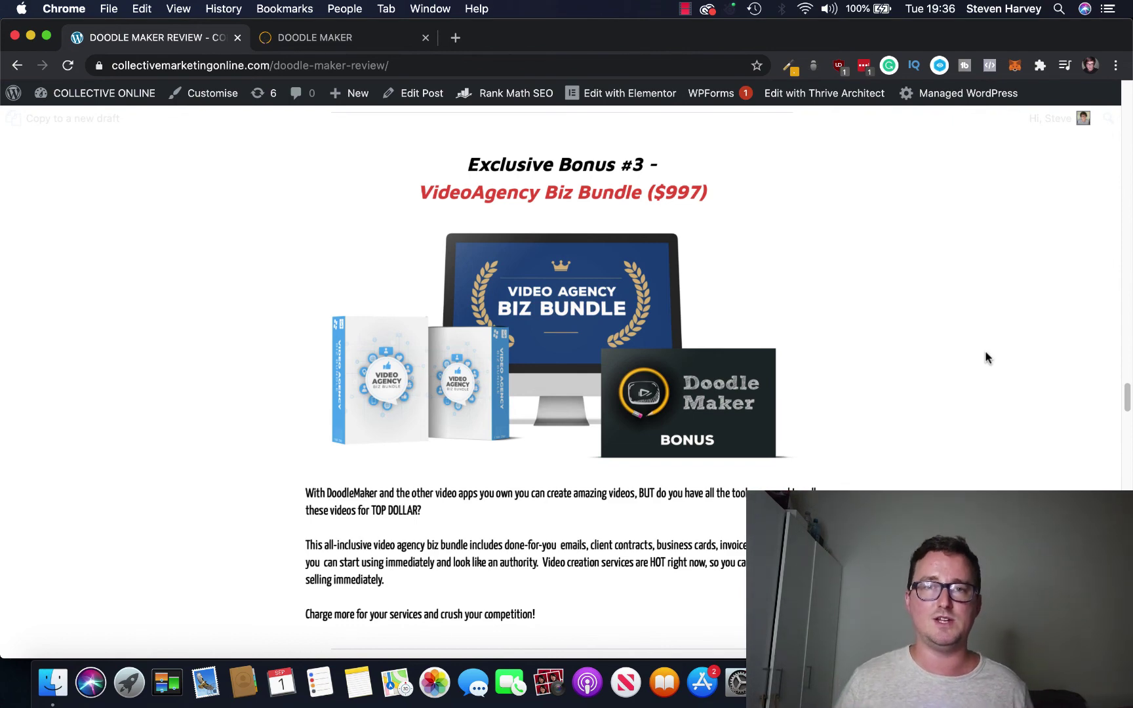
scroll(986, 357, "down", 7)
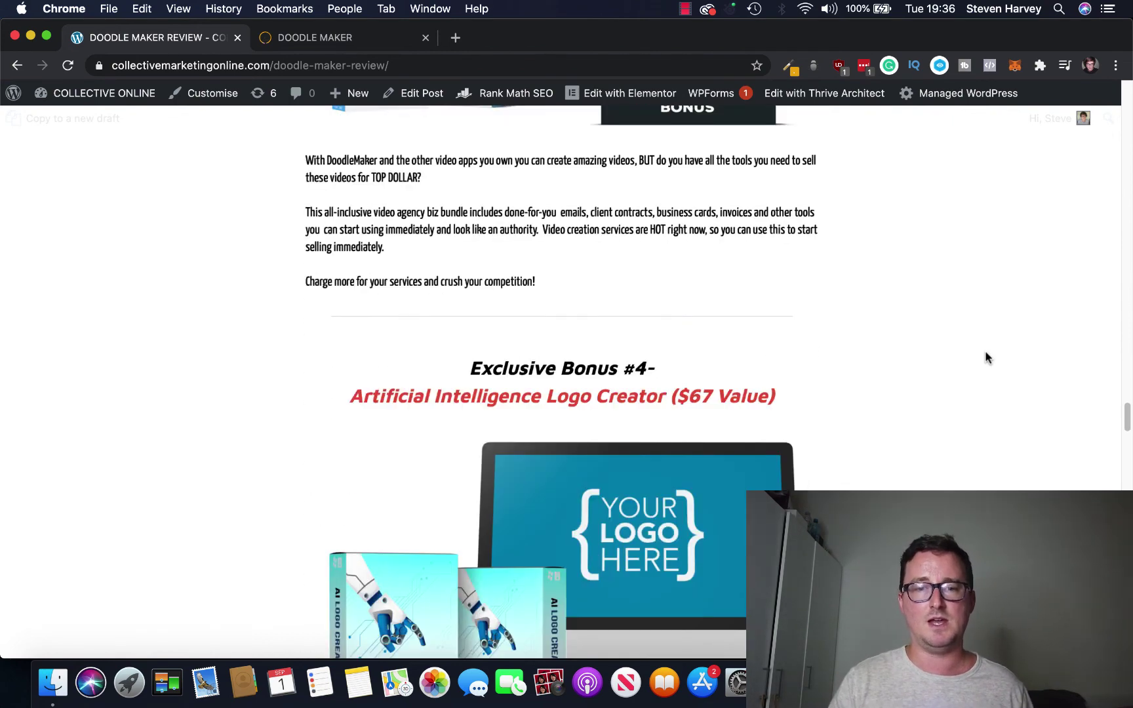
scroll(987, 357, "down", 3)
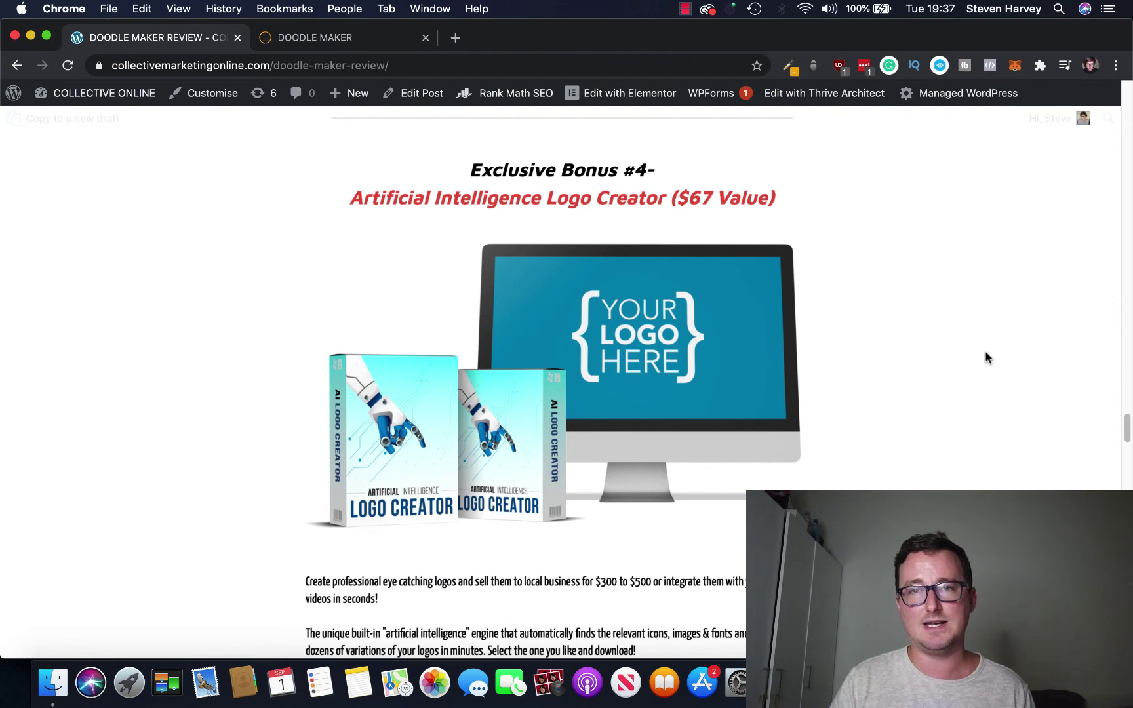
scroll(986, 358, "down", 20)
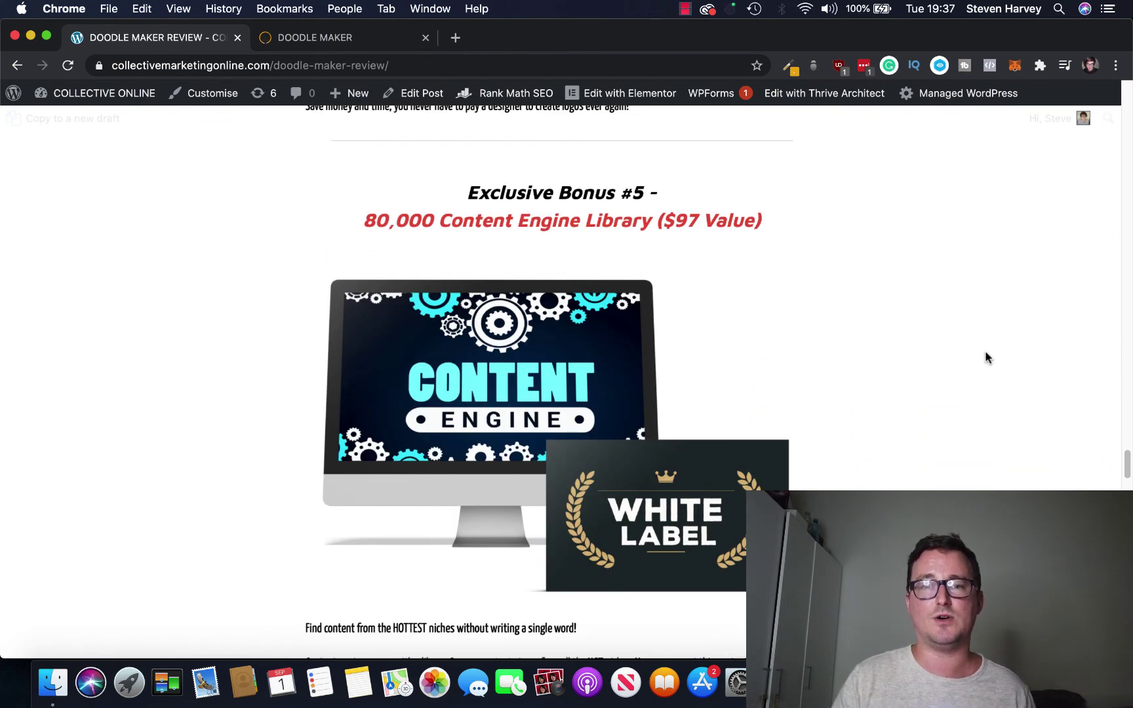
scroll(987, 358, "down", 4)
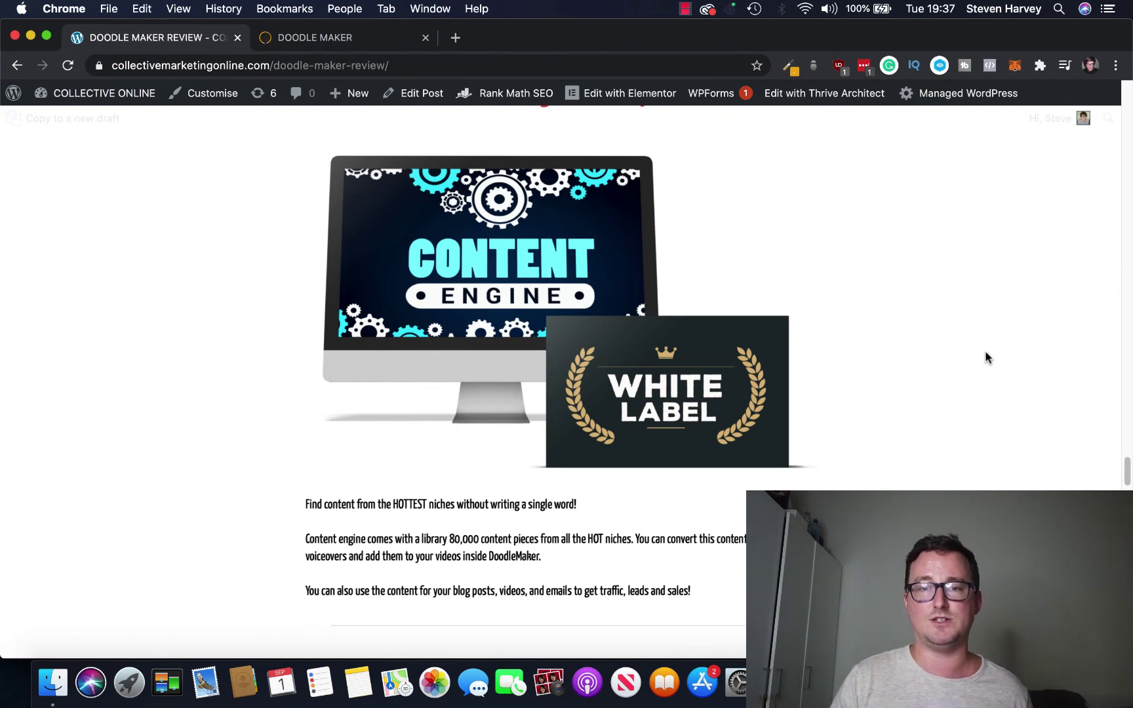
scroll(987, 357, "down", 15)
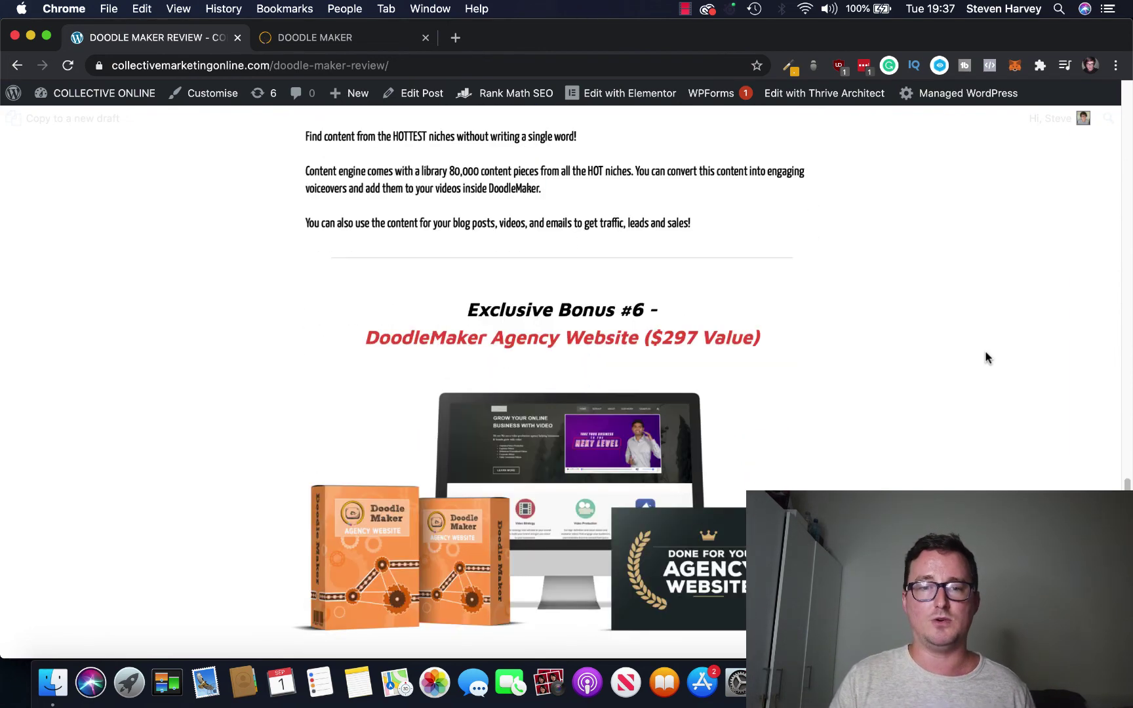
scroll(987, 358, "down", 2)
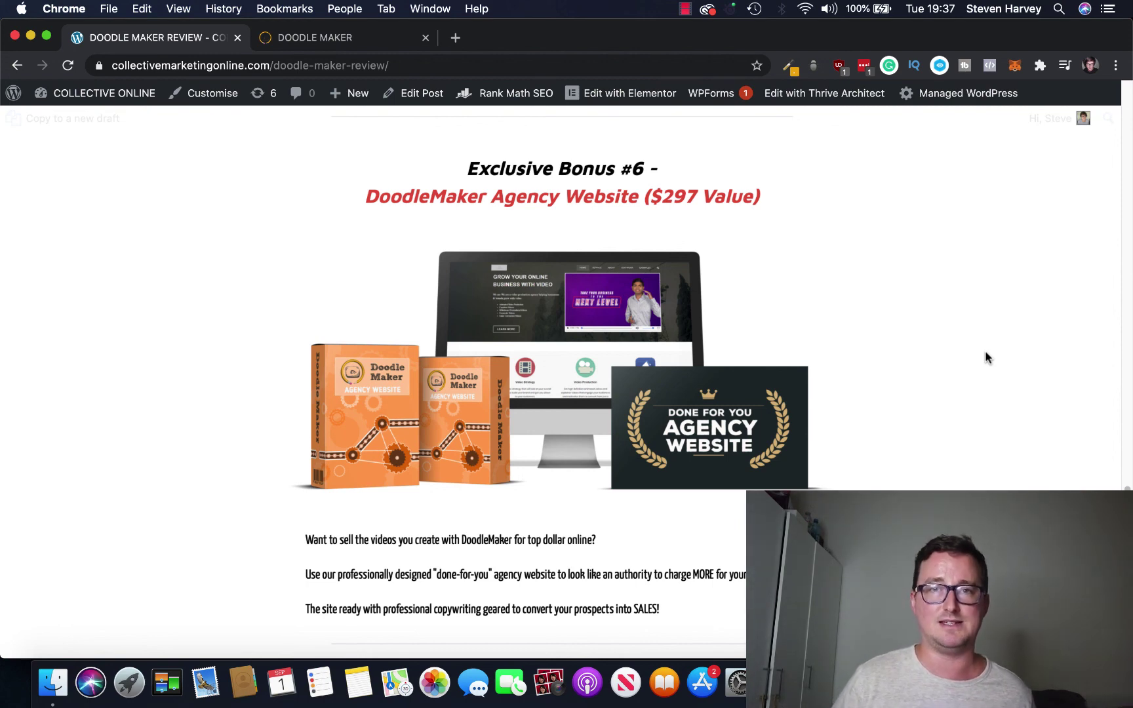
scroll(985, 352, "down", 10)
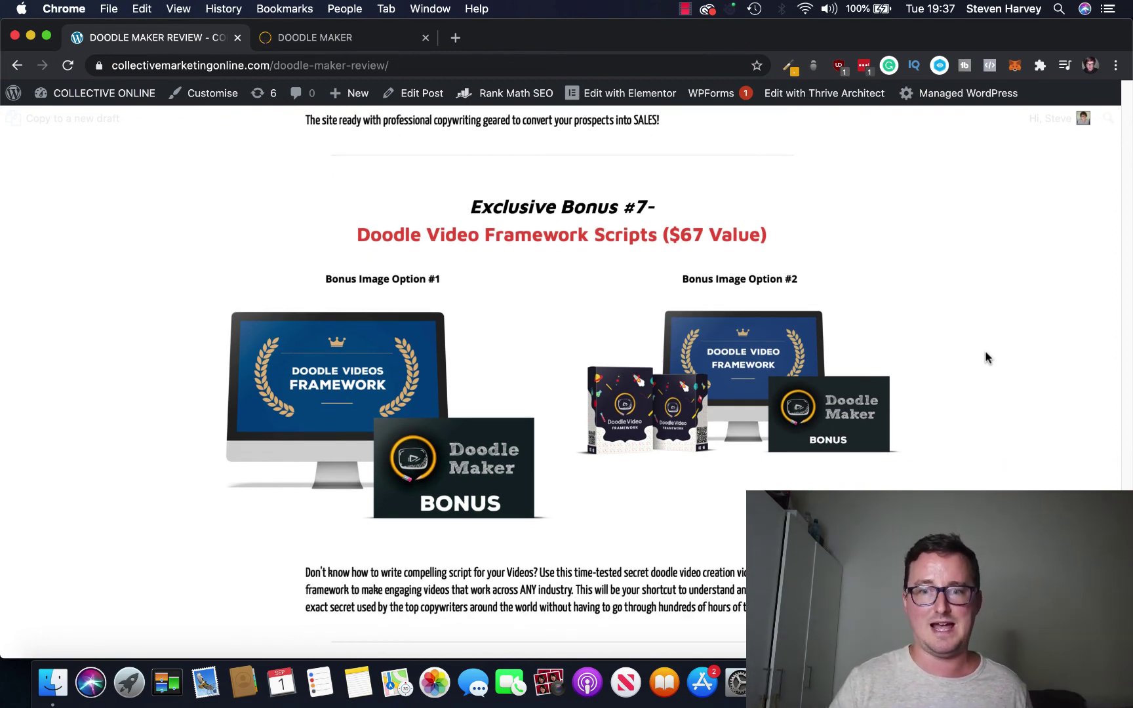
scroll(985, 354, "down", 10)
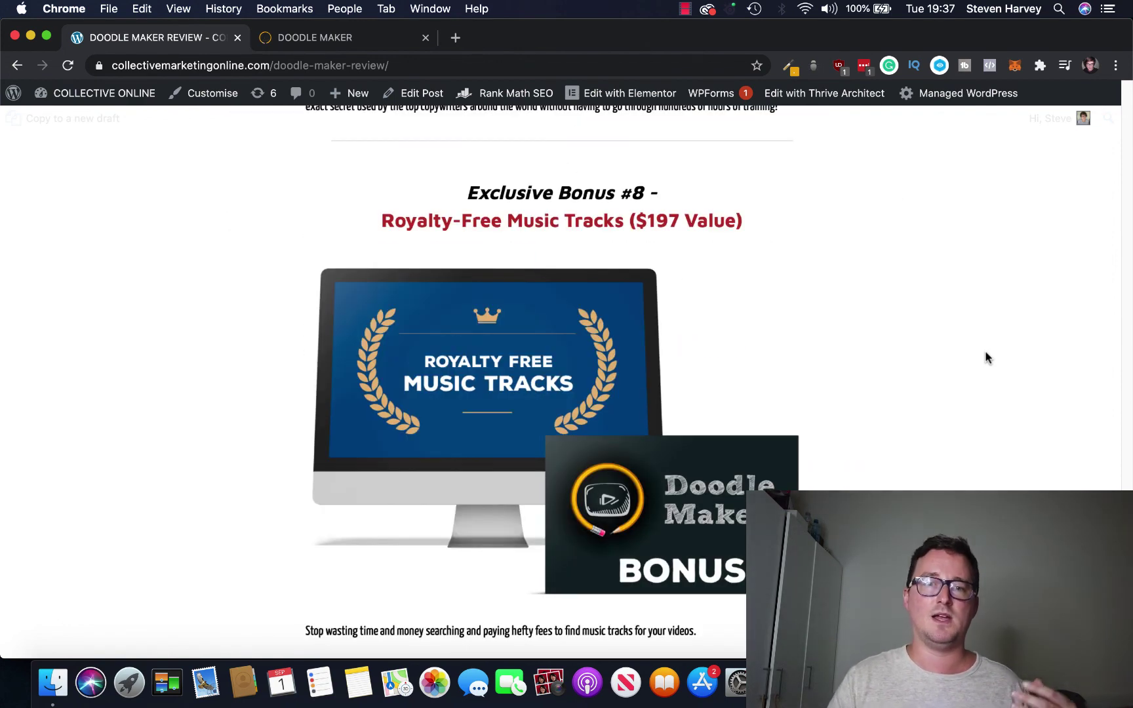
scroll(985, 357, "down", 3)
scroll(985, 358, "up", 1)
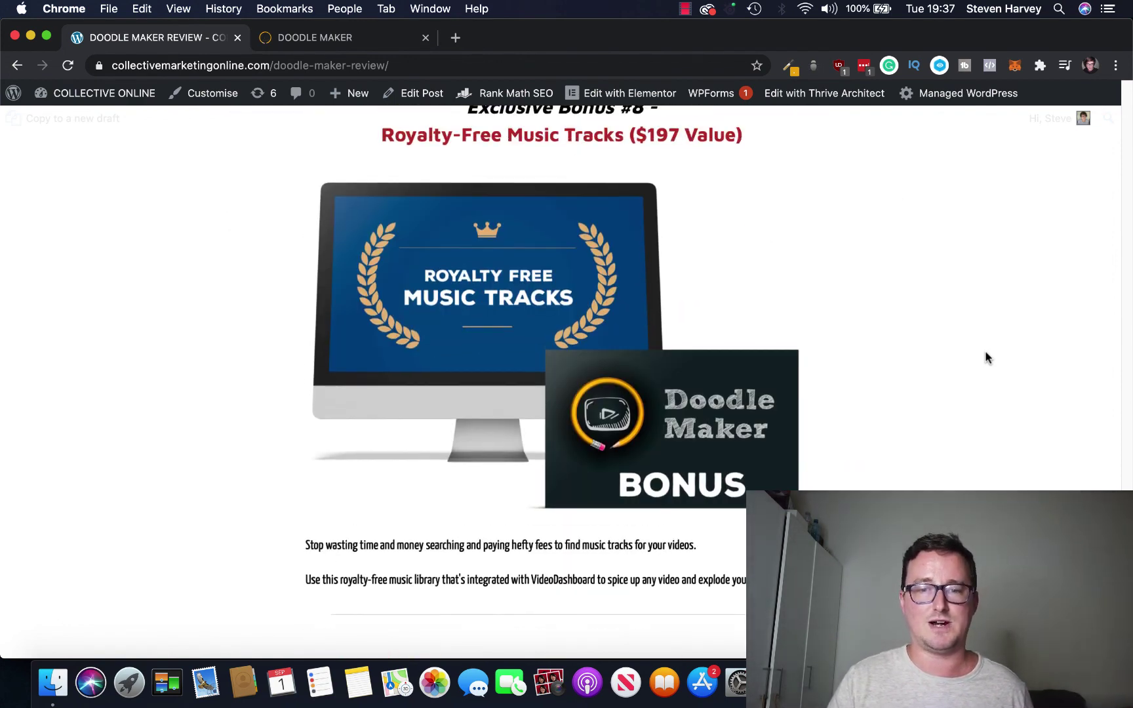
scroll(985, 357, "down", 5)
scroll(986, 358, "down", 4)
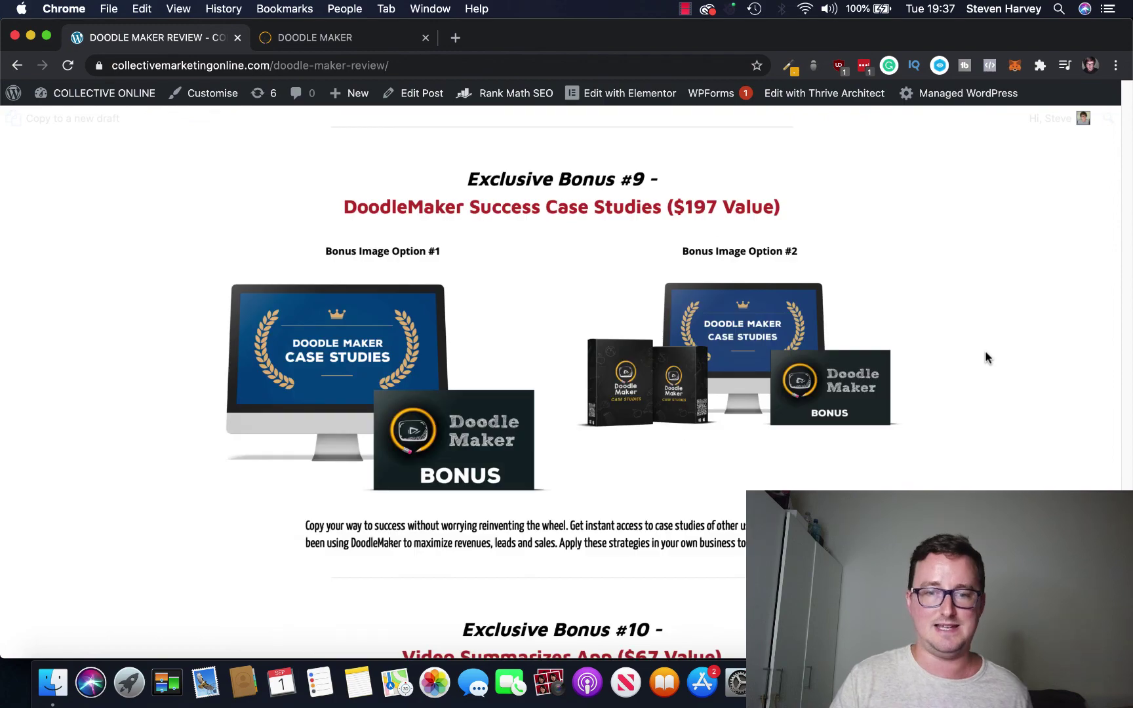
scroll(985, 357, "down", 4)
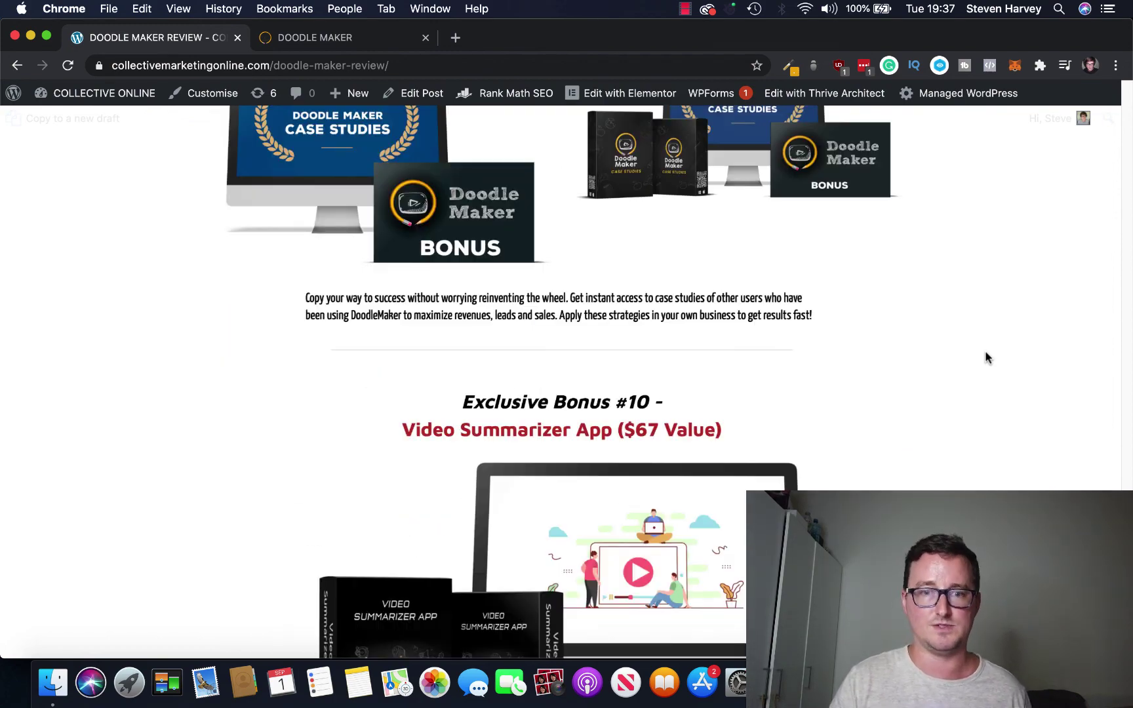
scroll(985, 357, "down", 4)
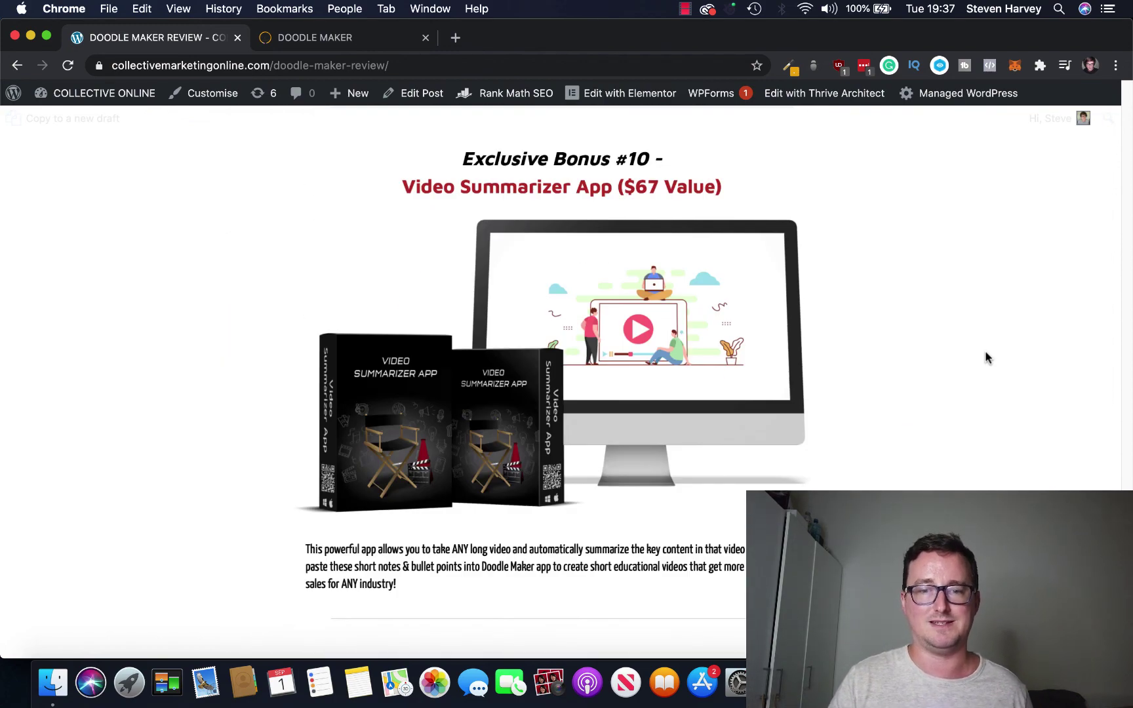
scroll(985, 357, "down", 6)
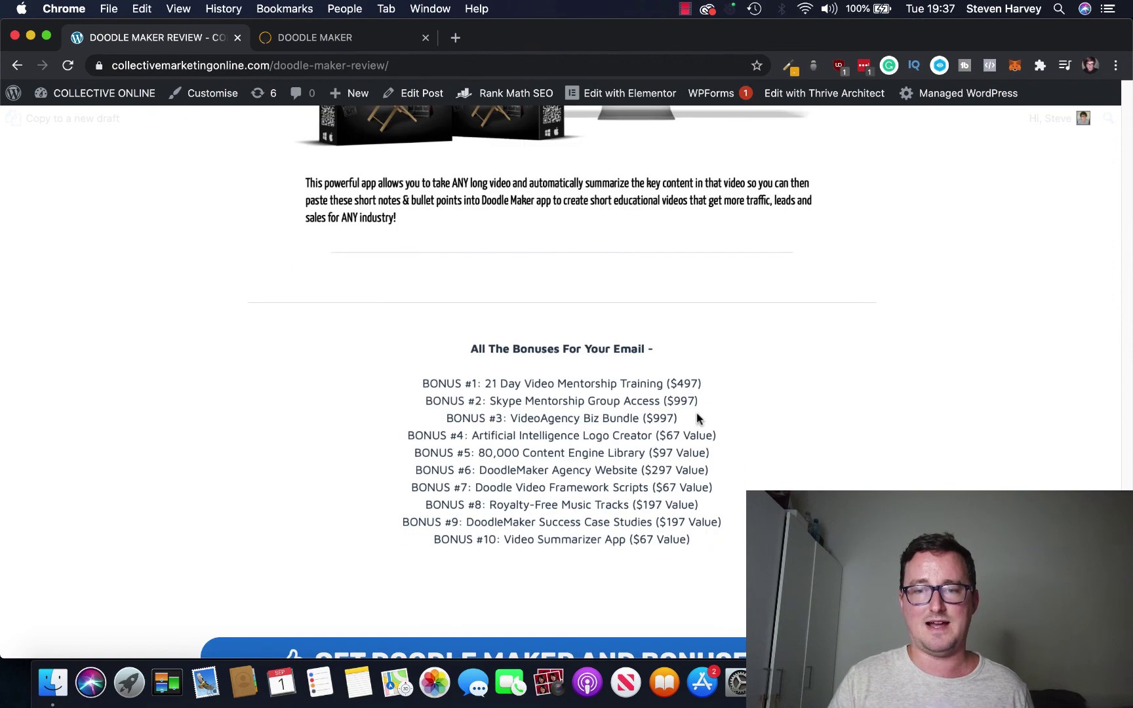
- Scroll back up past bonuses #9 to #3 to Bonus #2, Skype Mentorship Group Access ($997)
scroll(702, 468, "down", 1)
scroll(918, 406, "up", 15)
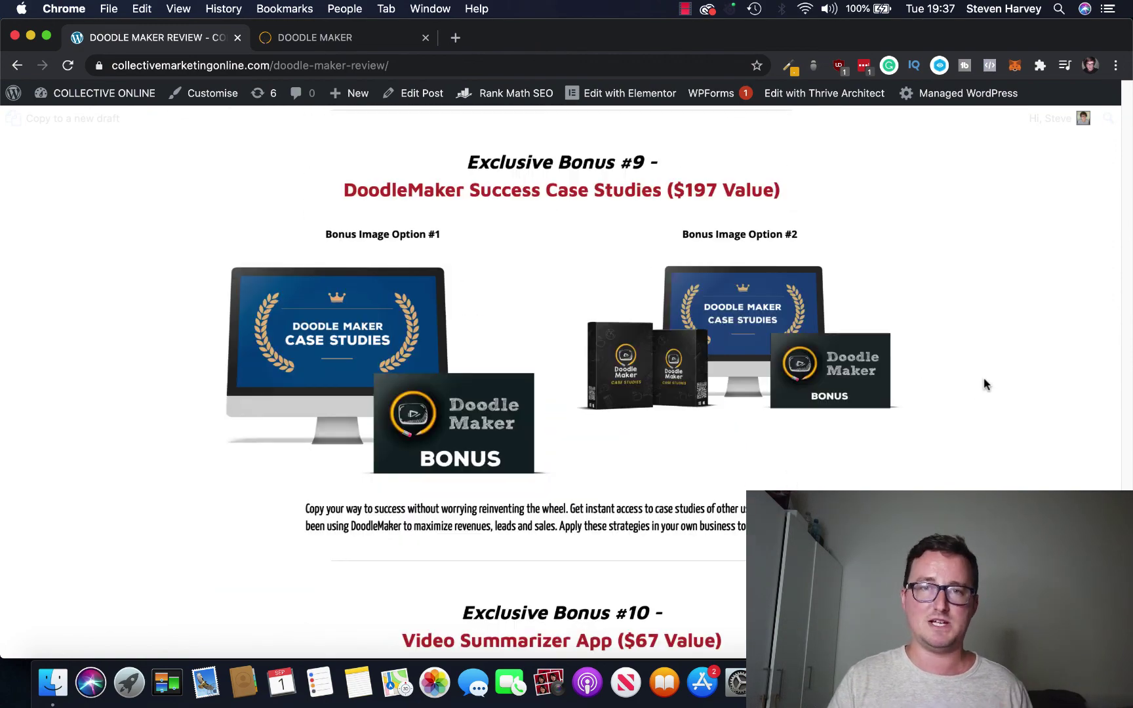
scroll(985, 383, "up", 20)
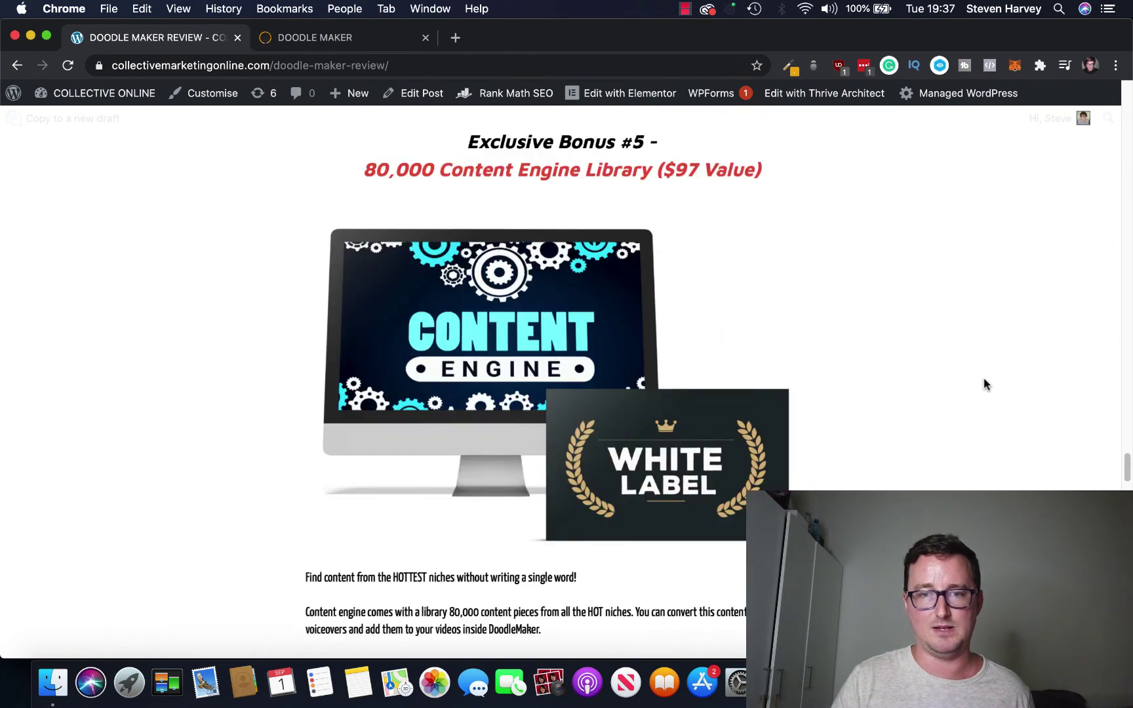
scroll(985, 384, "up", 20)
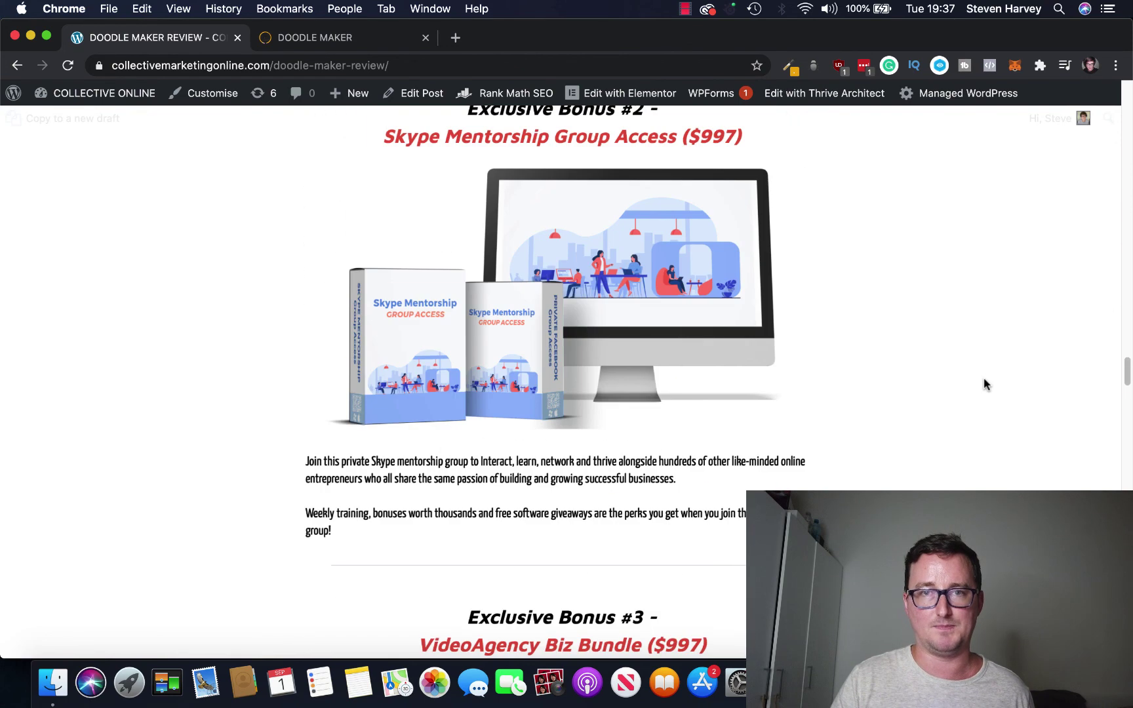
scroll(985, 383, "up", 2)
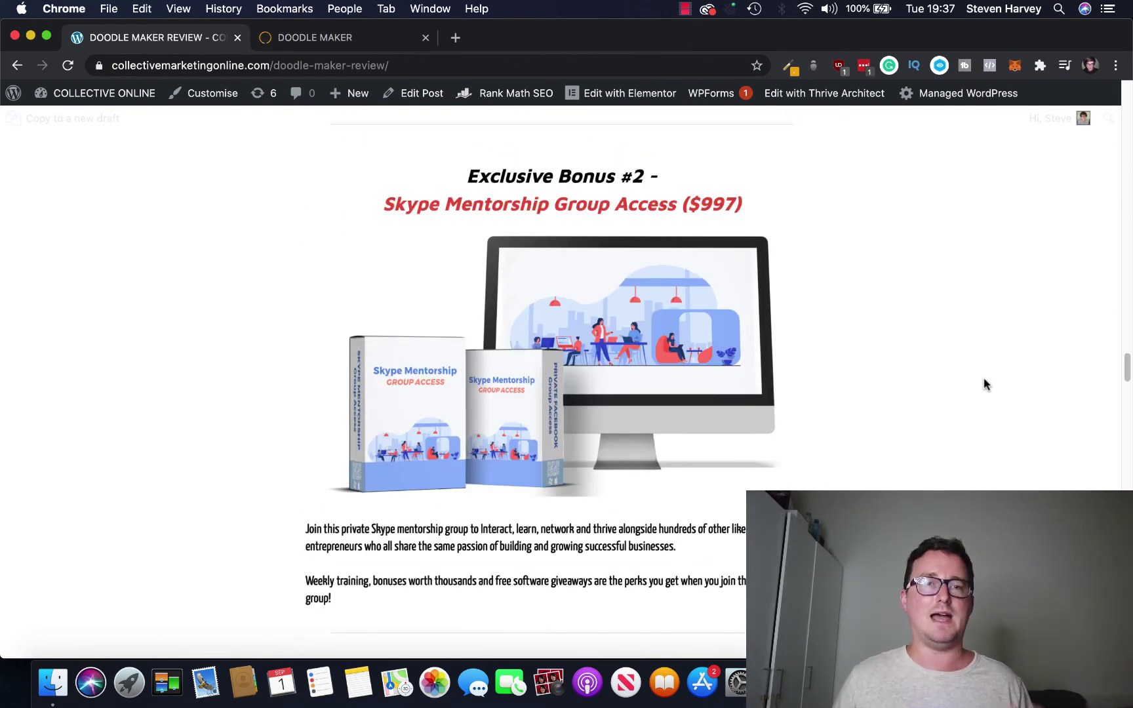